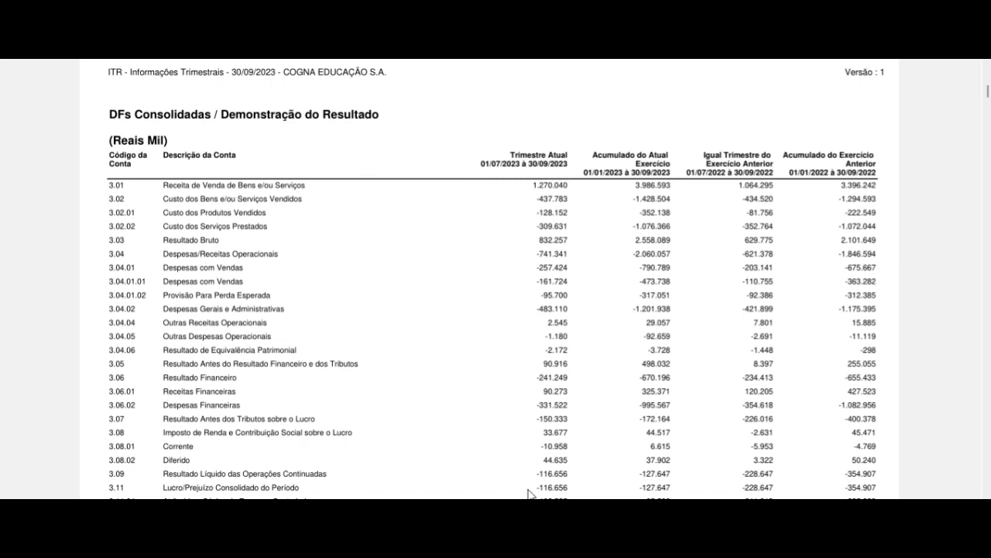
Switch to the Excel workbook and examine COGN's recurring EBITDA margin for 3T22 and 3T23 with its percentage-point variation.
key(alt+Tab)
click(326, 139)
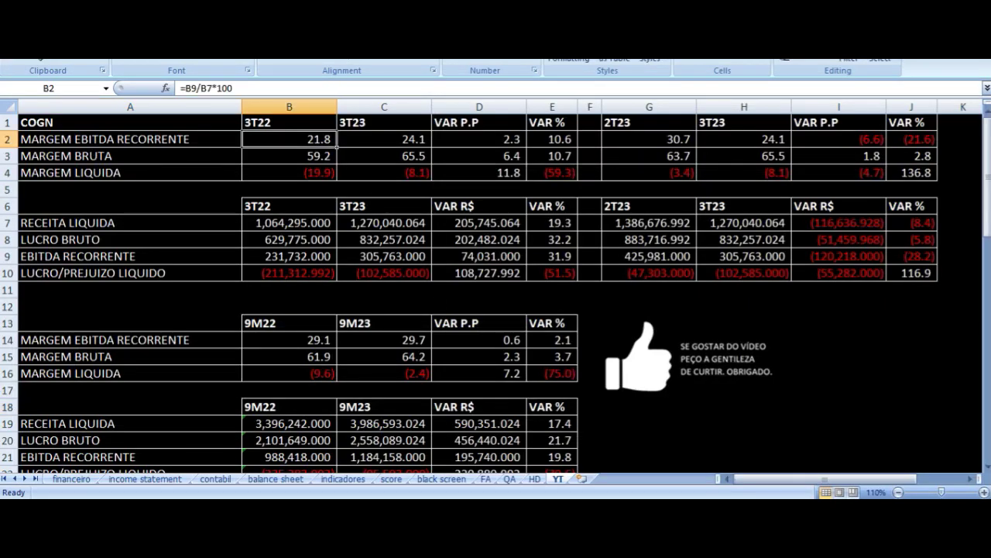
click(130, 139)
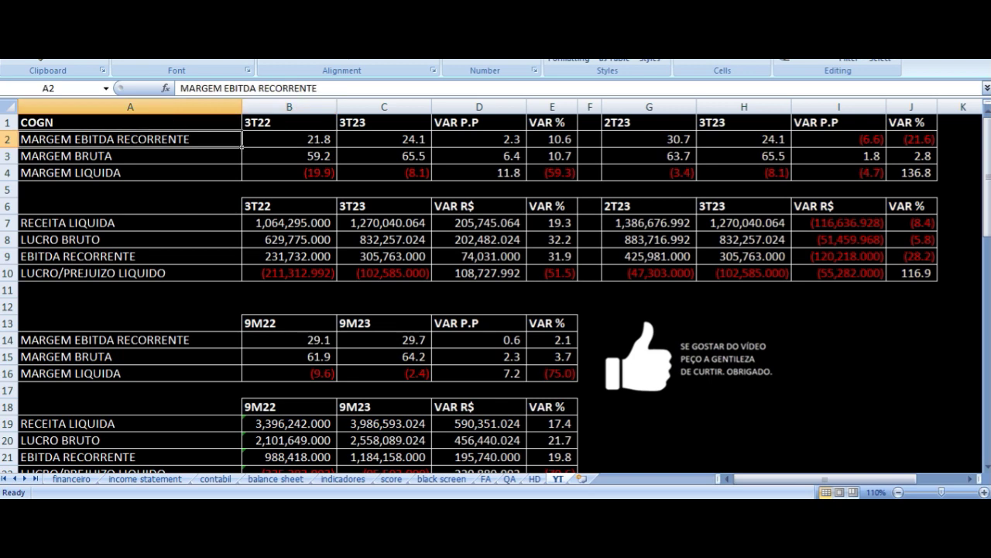
click(289, 139)
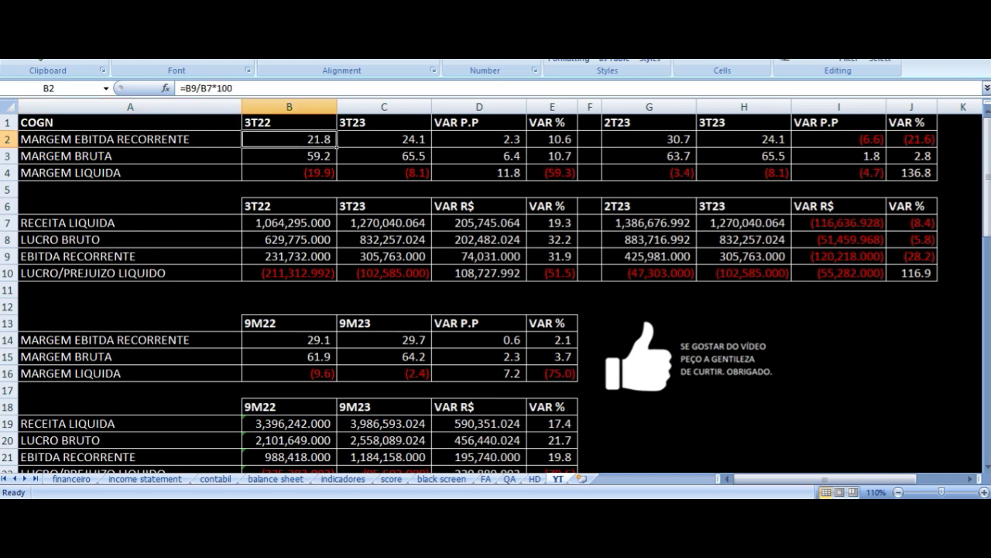
click(384, 140)
click(479, 139)
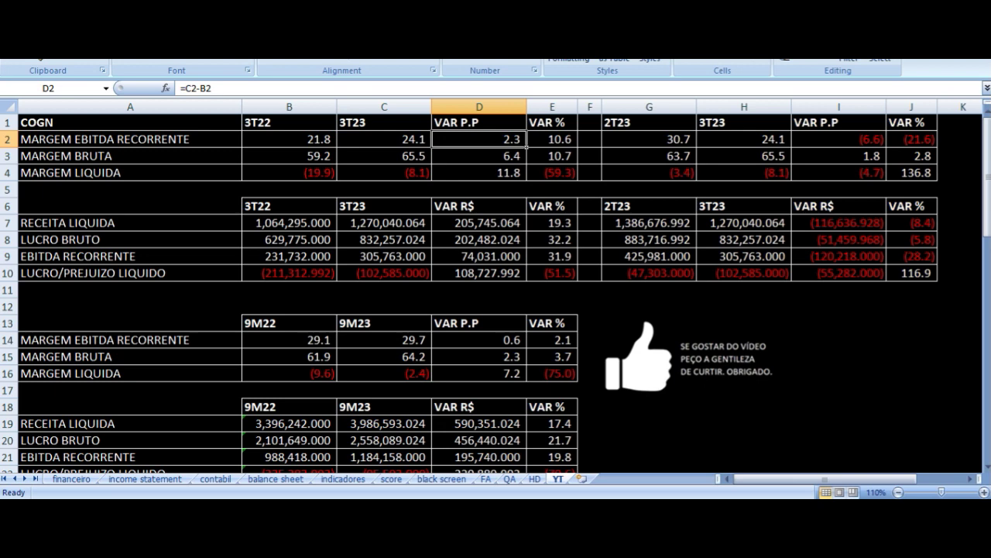
Examine the MARGEM BRUTA row for 3T22 and 3T23, including its percentage-point variation.
click(289, 156)
click(130, 155)
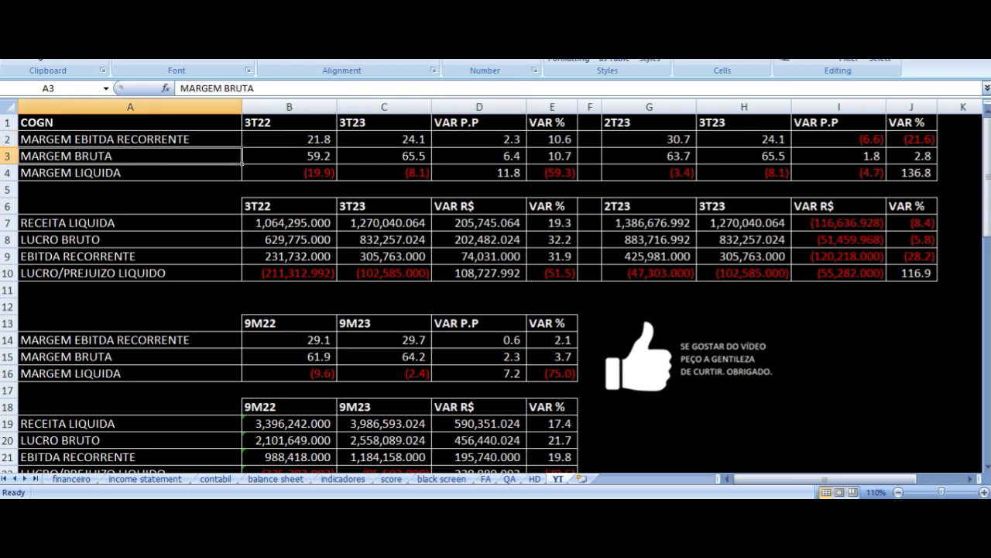
click(289, 156)
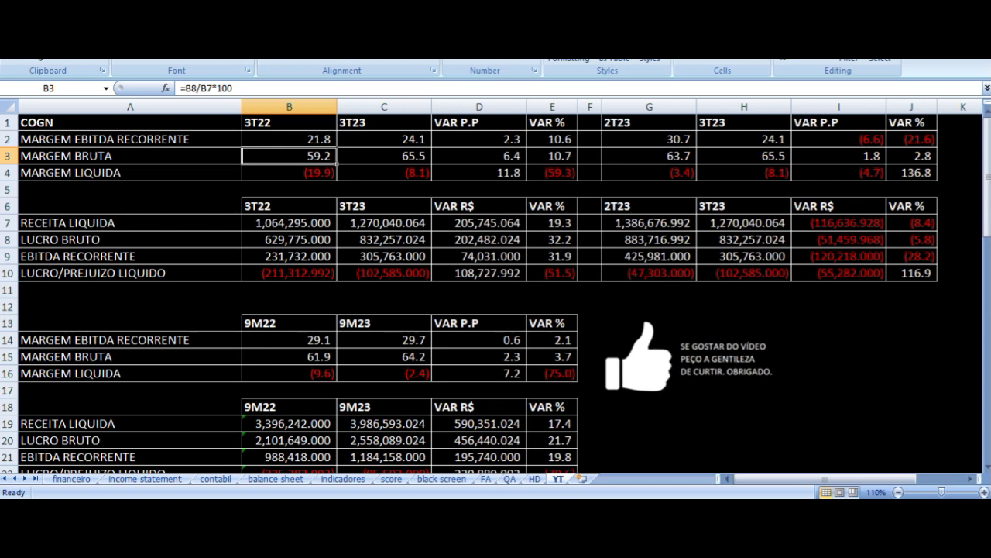
click(384, 155)
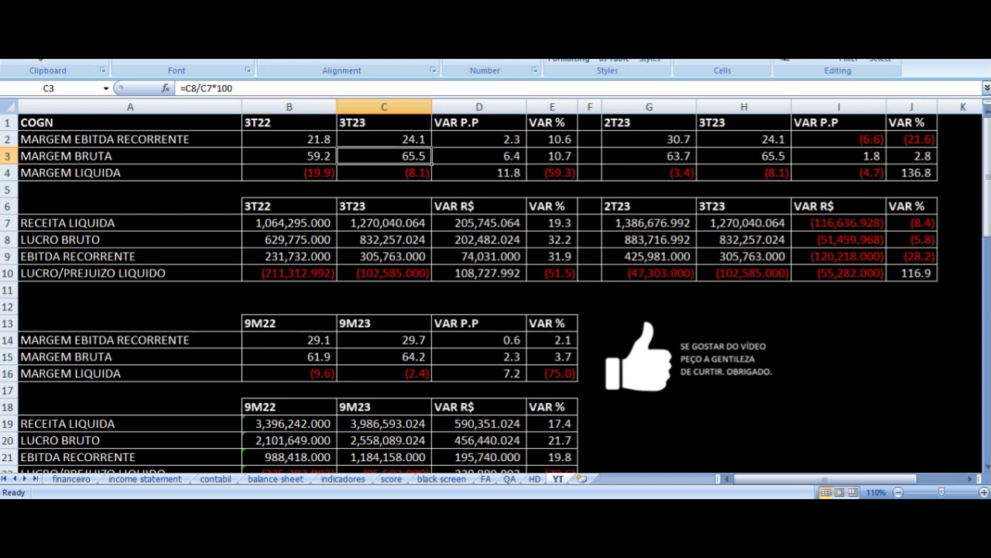
click(479, 155)
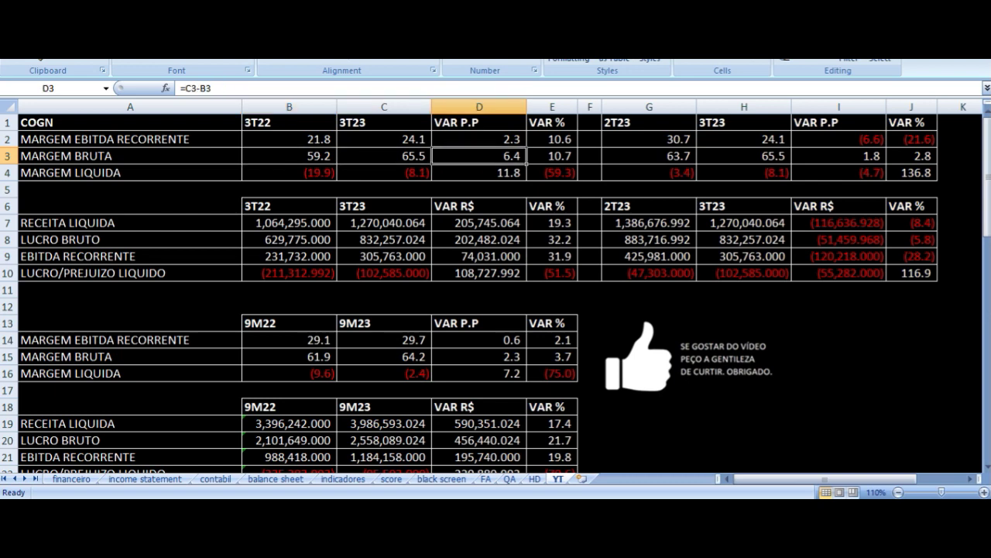
Examine the MARGEM LIQUIDA row for 3T22 and 3T23, including its percentage-point variation.
click(289, 172)
click(130, 172)
click(288, 172)
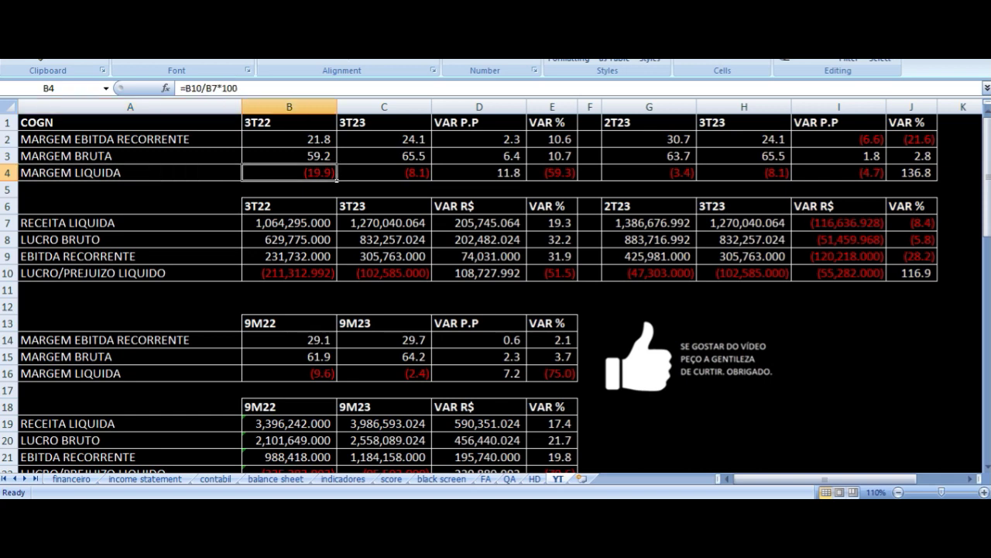
click(384, 172)
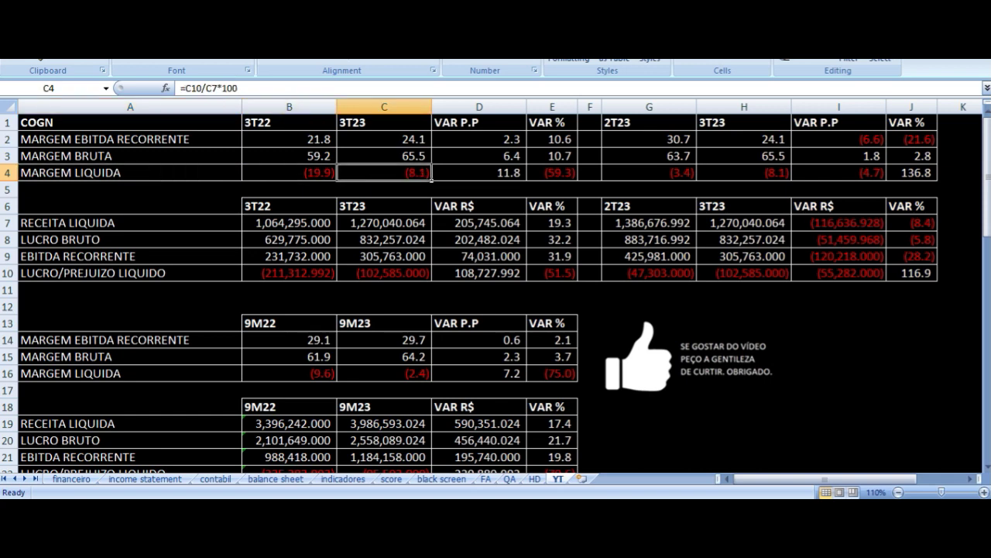
click(289, 172)
click(385, 172)
click(478, 172)
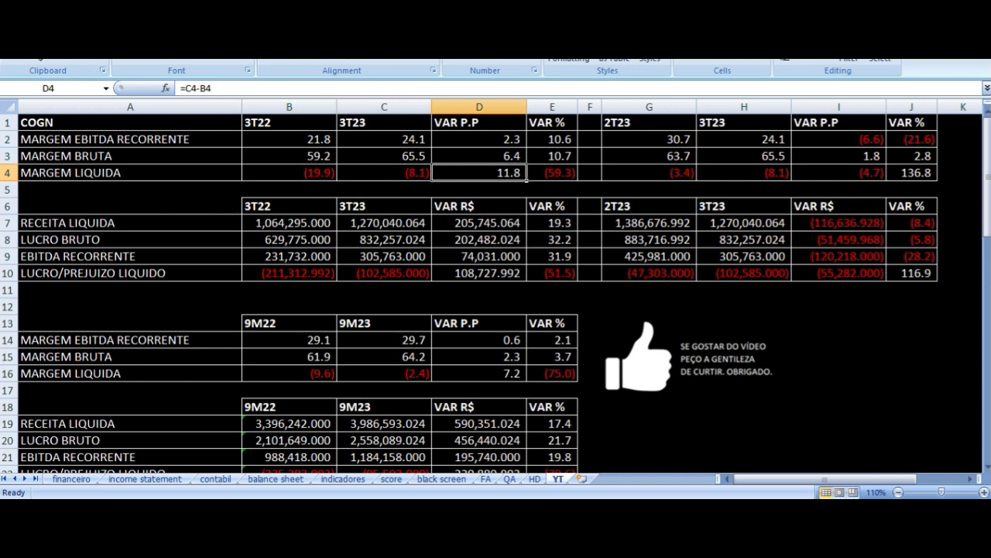
Examine the RECEITA LIQUIDA row from 3T22 to 3T23, through its R$ and percentage variations.
key(Down)
key(Down)
key(Down)
key(Left)
key(Left)
key(Left)
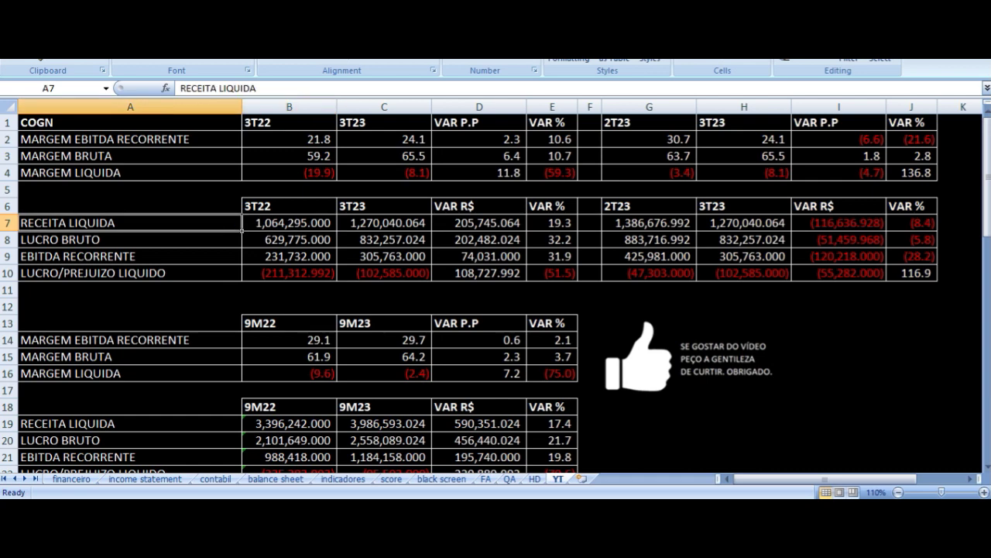
click(289, 222)
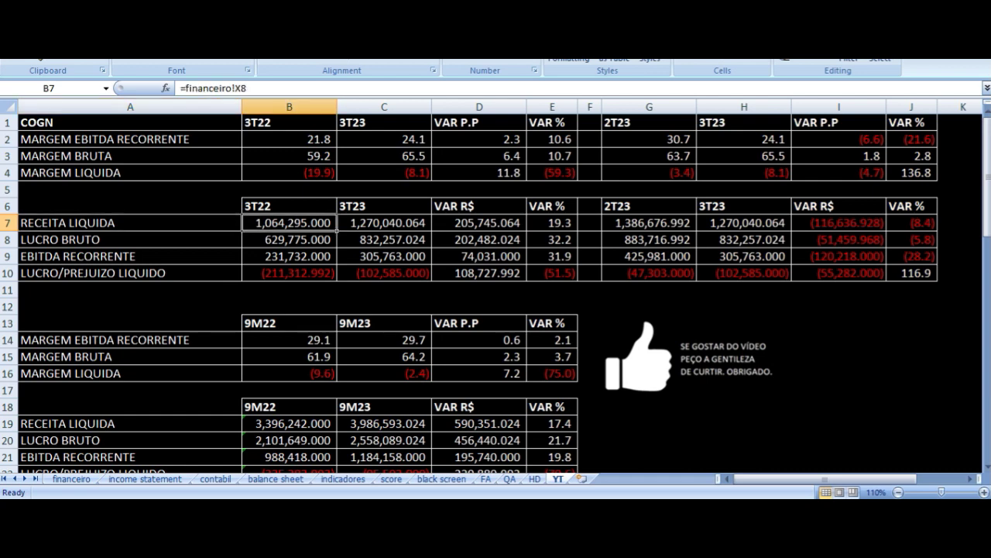
click(384, 222)
key(Right)
key(Right)
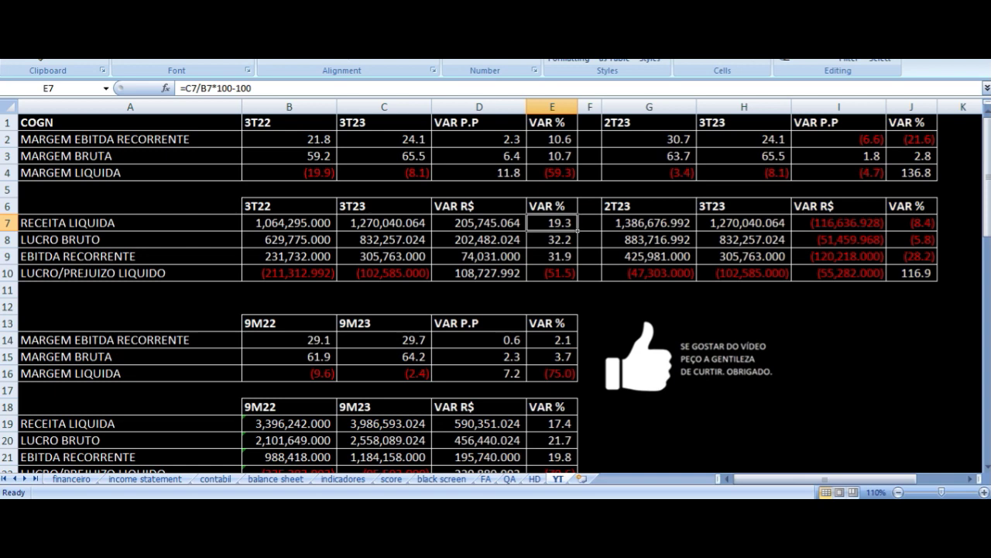
Examine the LUCRO BRUTO row from 3T22 to 3T23, through its R$ and percentage variations.
key(Down)
key(Left)
key(Left)
key(Left)
key(Left)
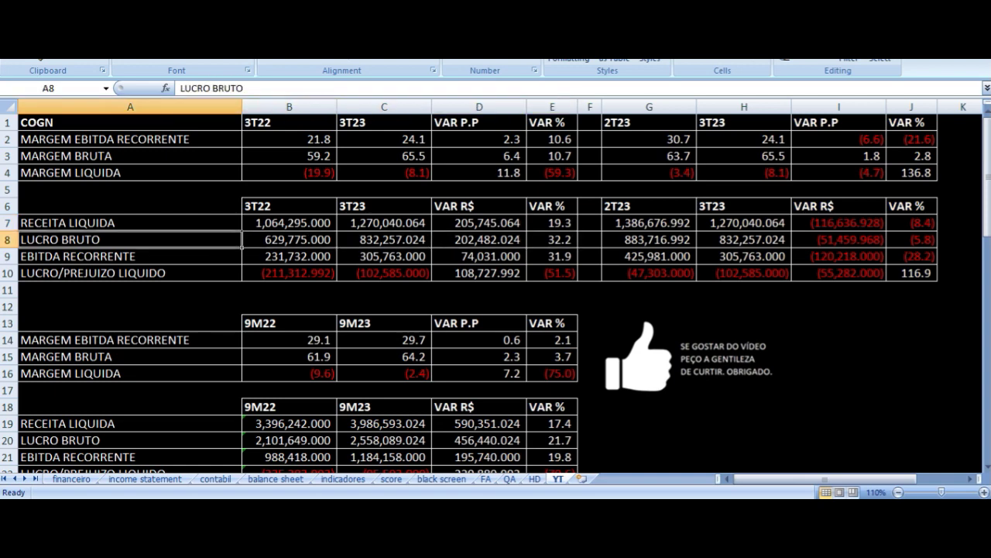
click(289, 239)
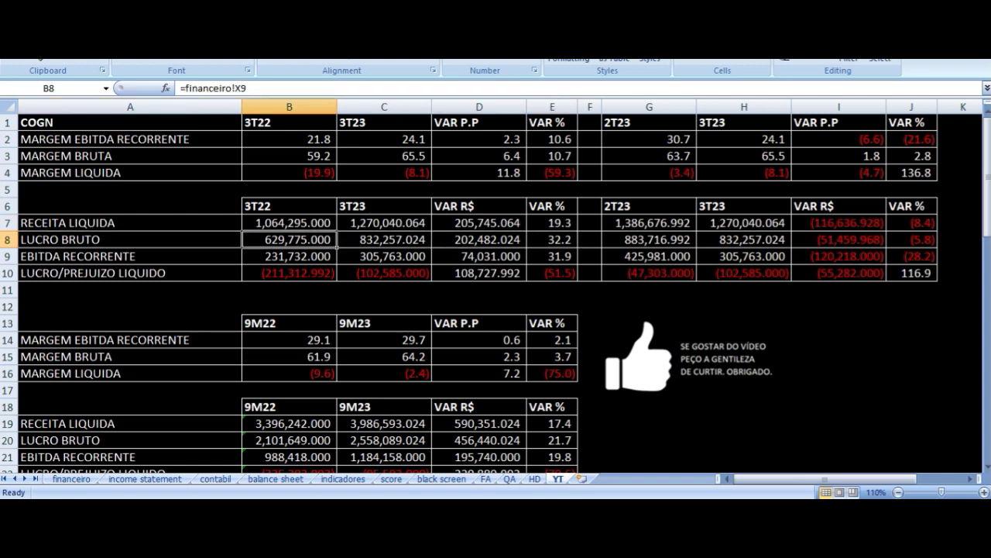
click(385, 239)
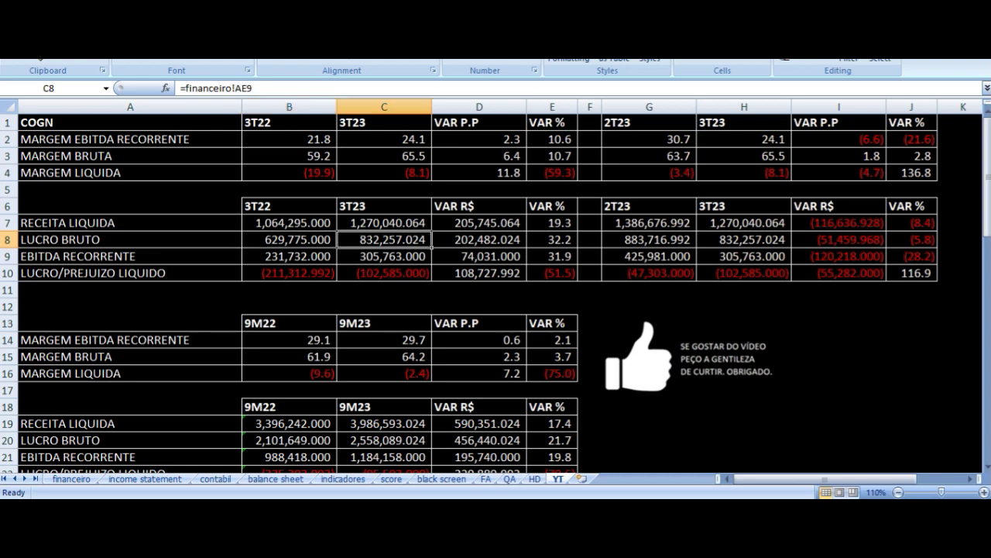
click(479, 239)
click(551, 240)
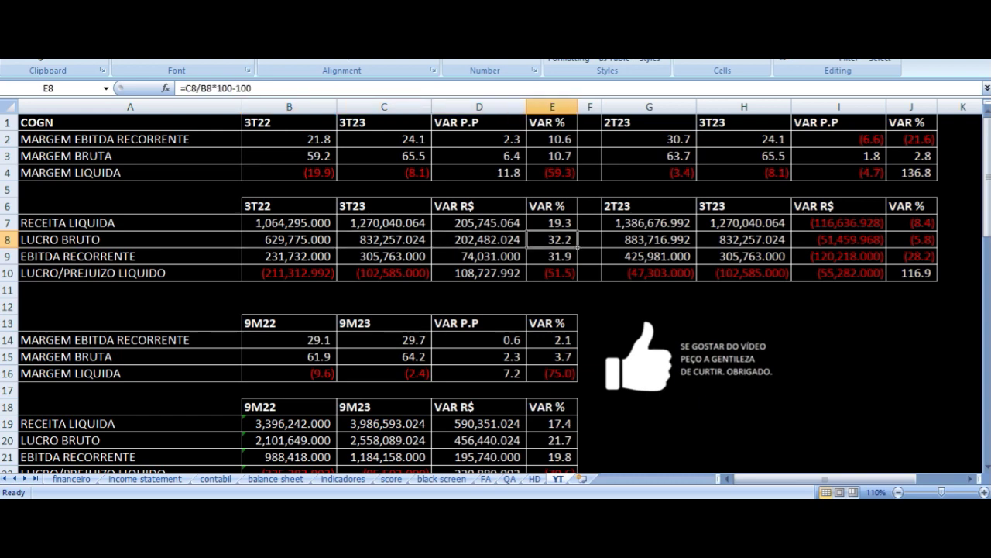
Examine the EBITDA RECORRENTE row from 3T22 to 3T23, through its R$ and percentage variations.
key(Down)
key(Left)
key(Left)
key(Left)
key(Left)
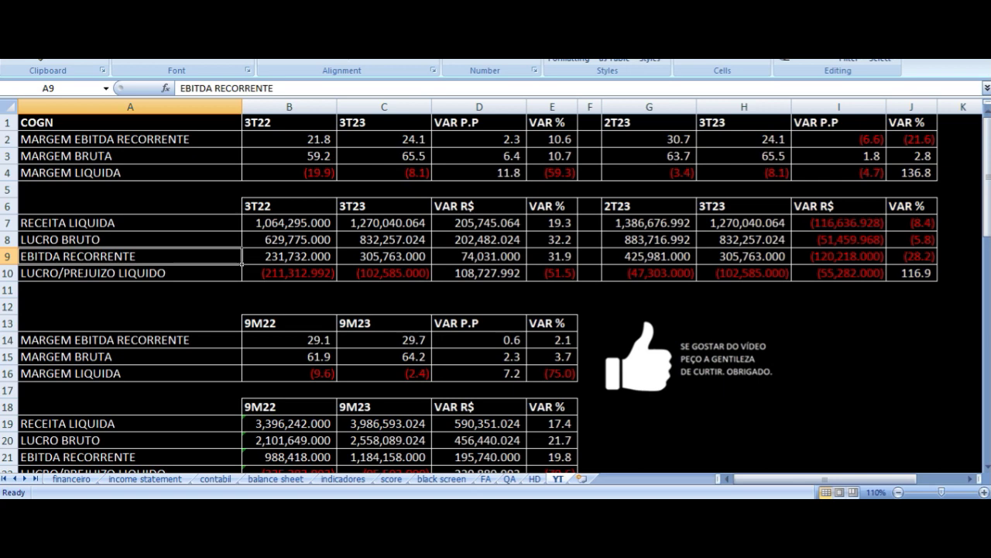
key(Right)
key(Right)
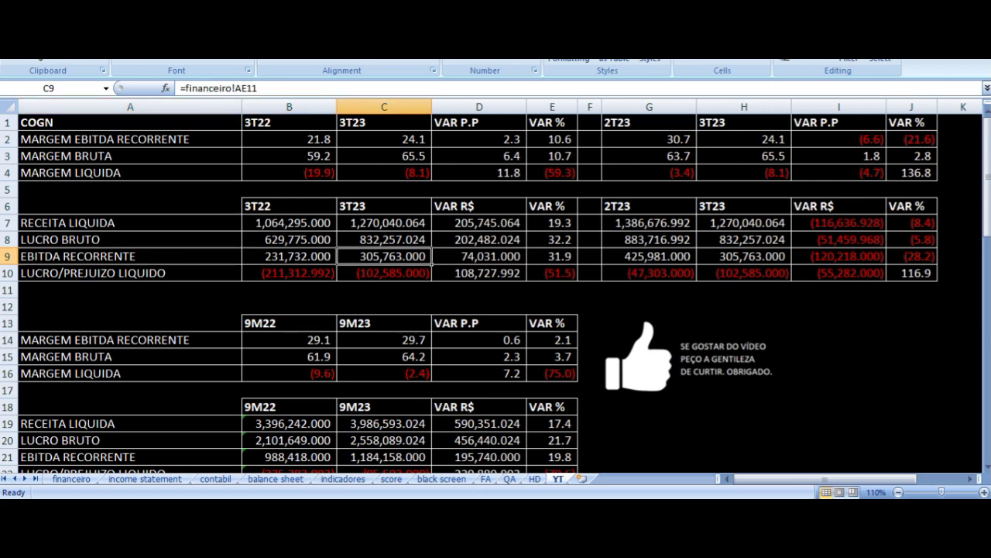
key(Right)
key(Right)
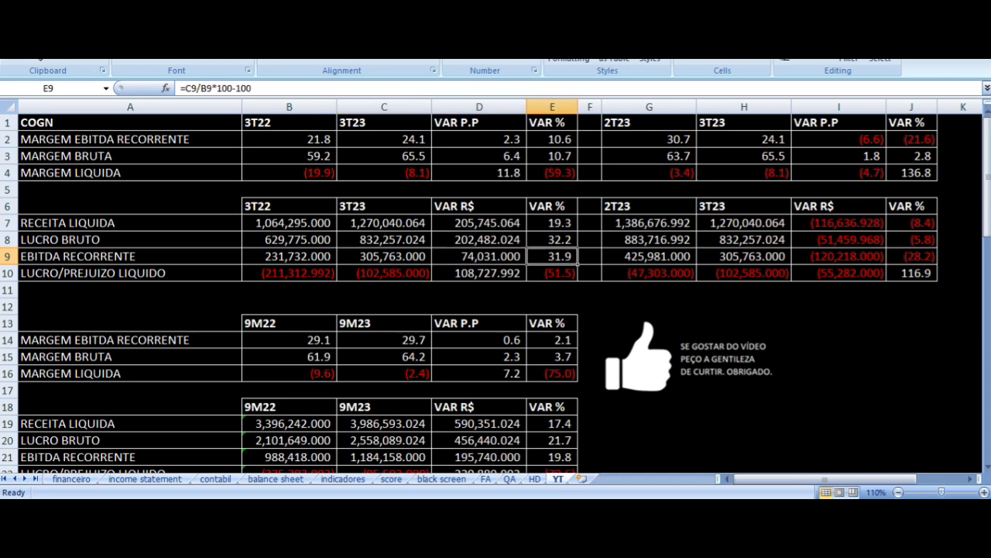
Examine the LUCRO/PREJUIZO LIQUIDO row for 3T22 and 3T23, including its R$ variation.
key(Down)
key(Left)
key(Left)
key(Left)
key(Left)
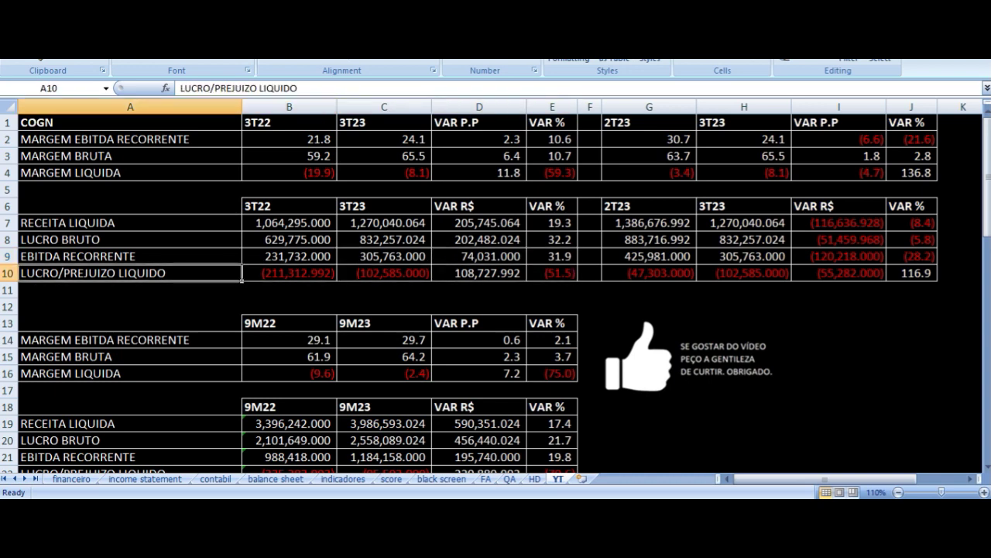
key(Right)
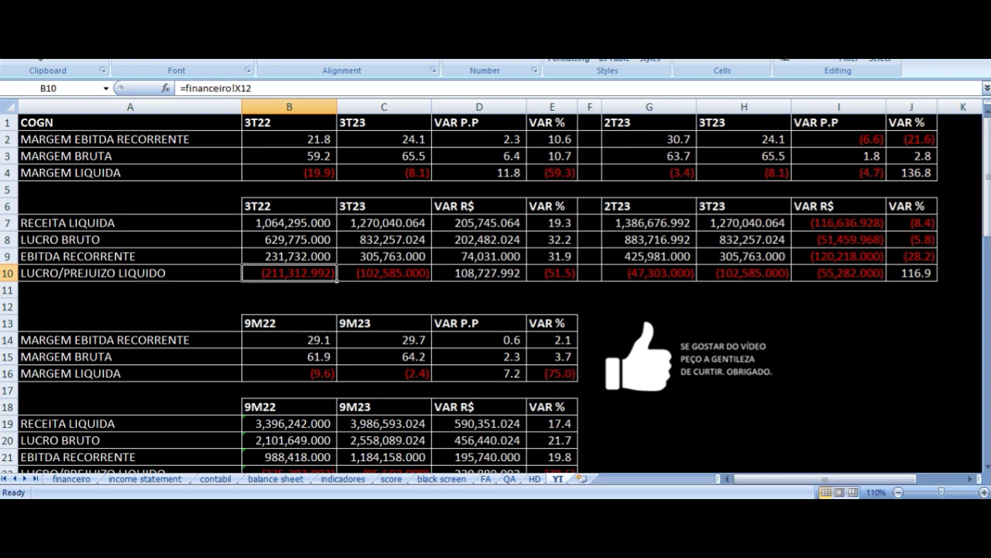
key(Right)
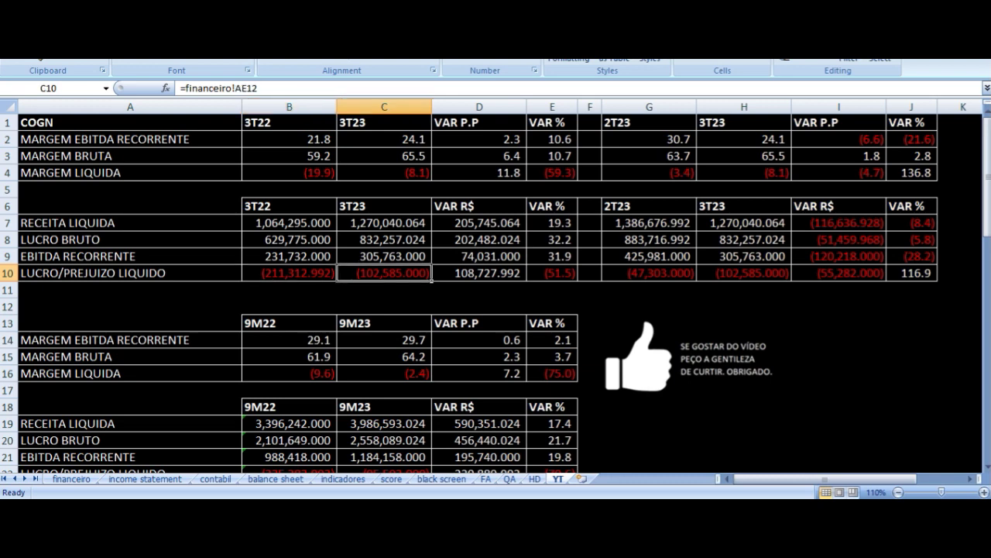
key(Right)
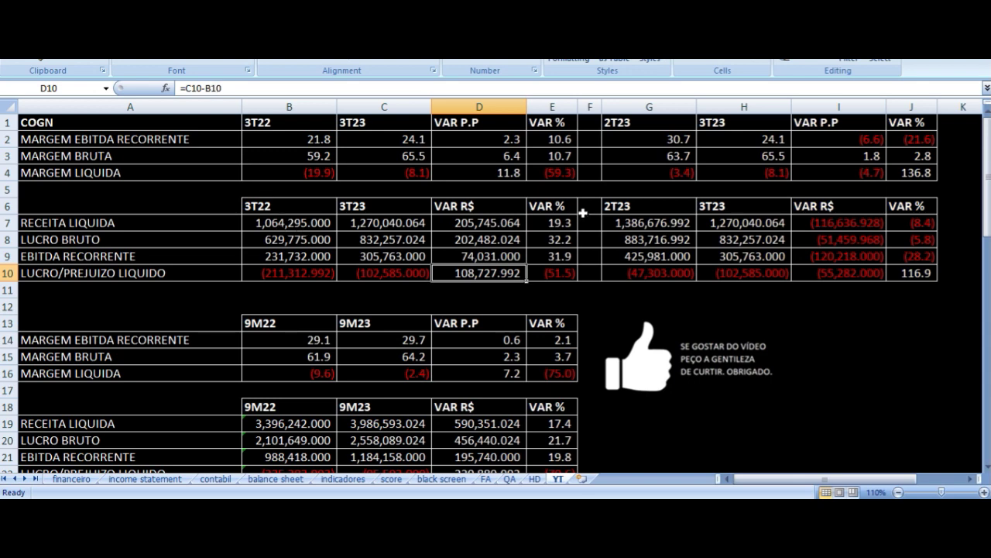
Recheck the percentage variations of net revenue and recurring EBITDA and the R$ variation of net profit for 3T22 to 3T23.
click(557, 224)
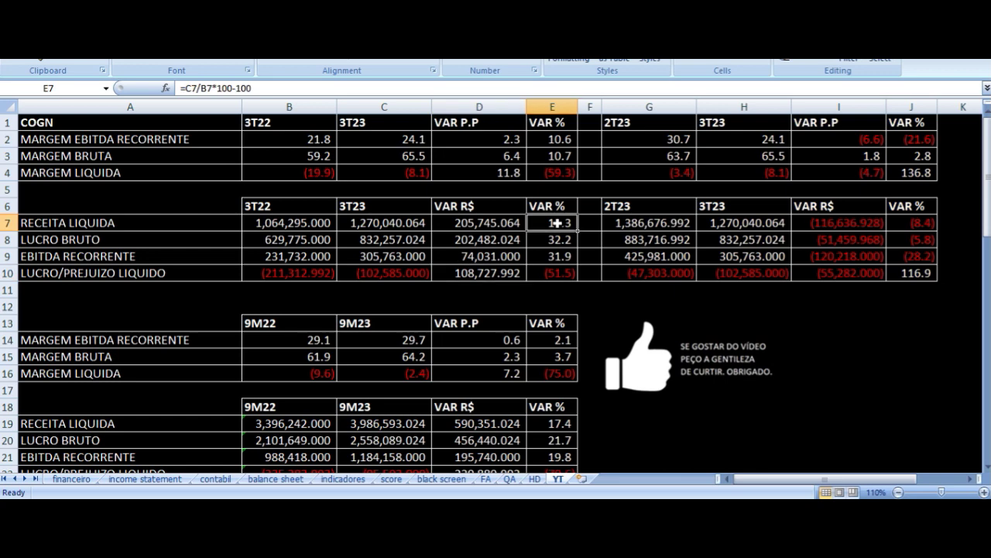
click(556, 258)
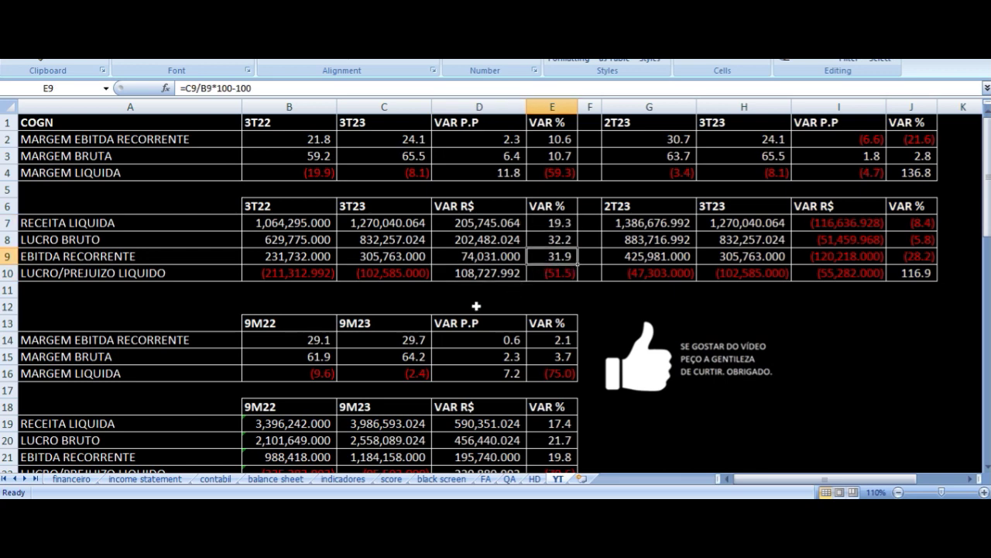
click(470, 275)
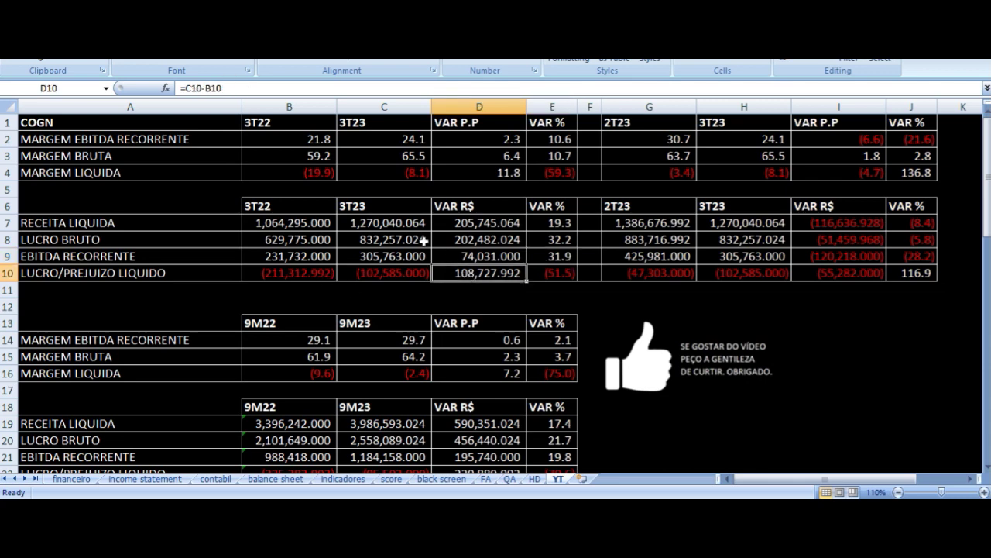
Compare the 3T22–3T23 results block with the 2T23–3T23 block, checking the quarter headings of both.
drag(300, 124, 544, 266)
drag(664, 124, 897, 275)
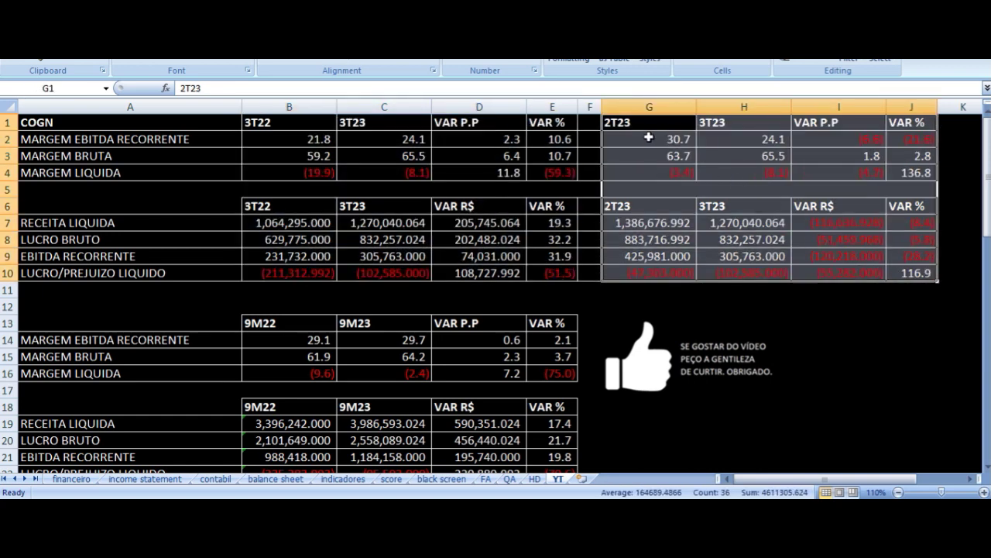
click(645, 138)
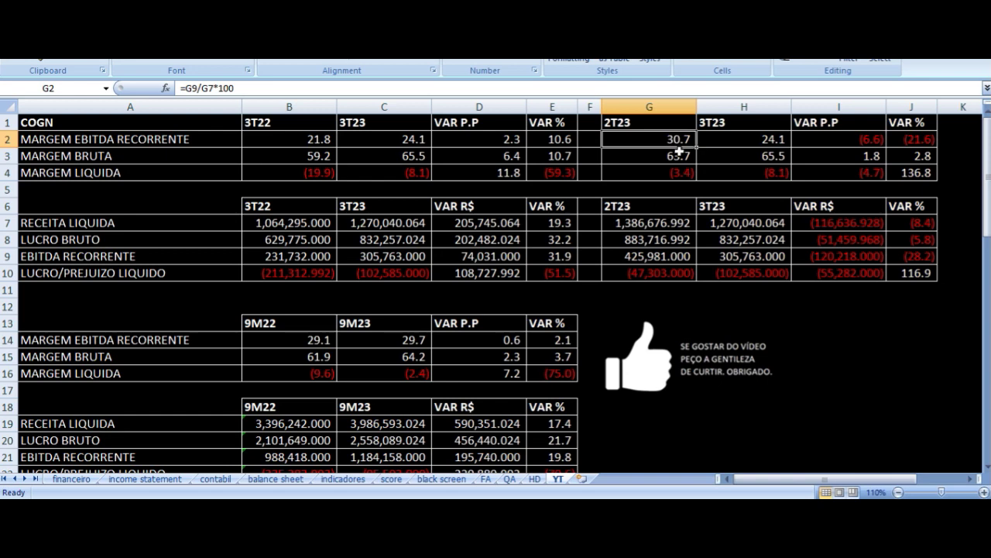
click(268, 123)
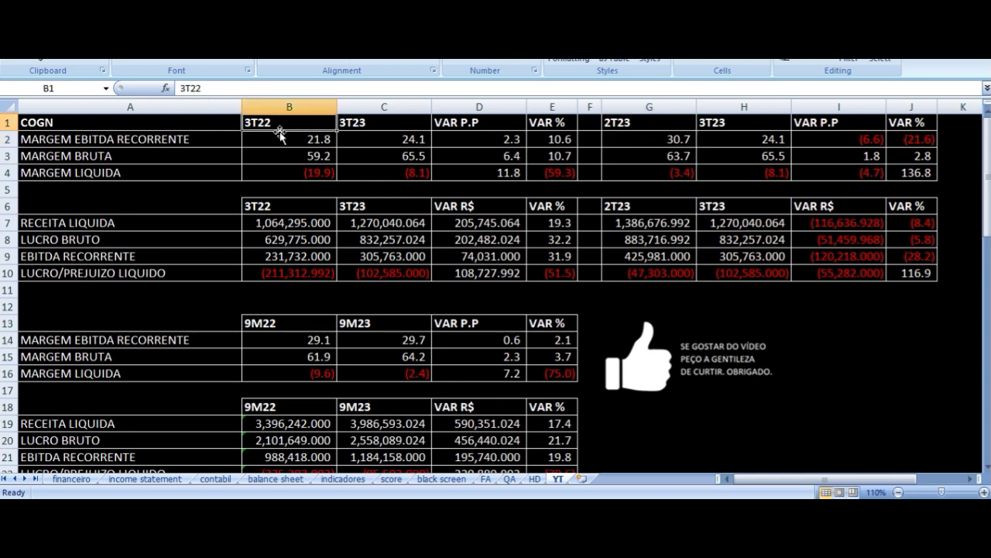
click(363, 123)
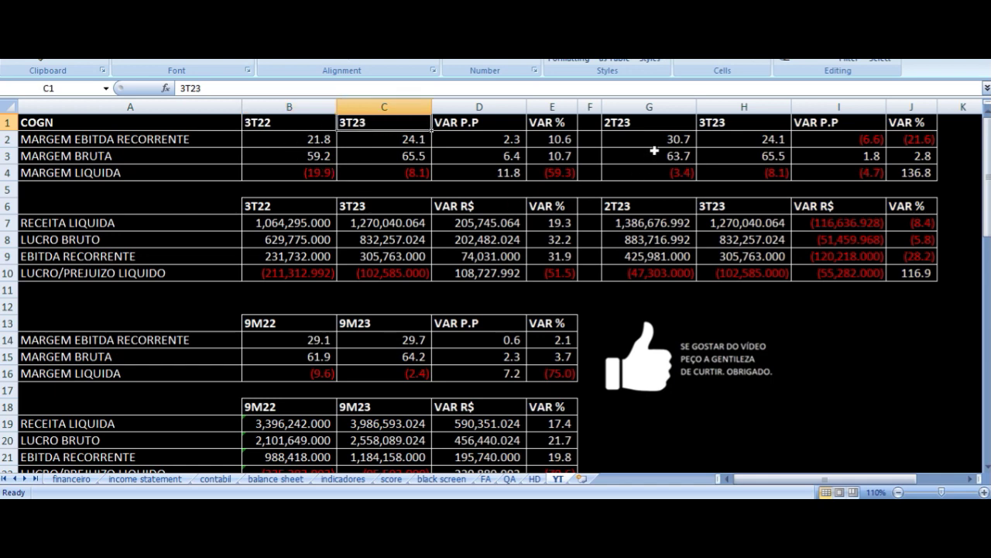
click(654, 125)
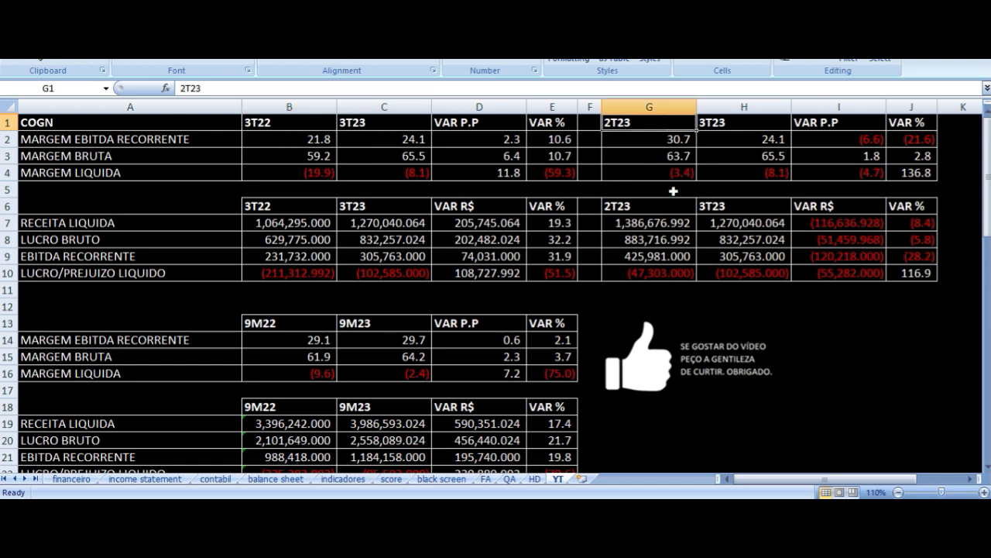
Examine the MARGEM EBITDA RECORRENTE row for 2T23 and 3T23, including its percentage-point variation.
click(655, 139)
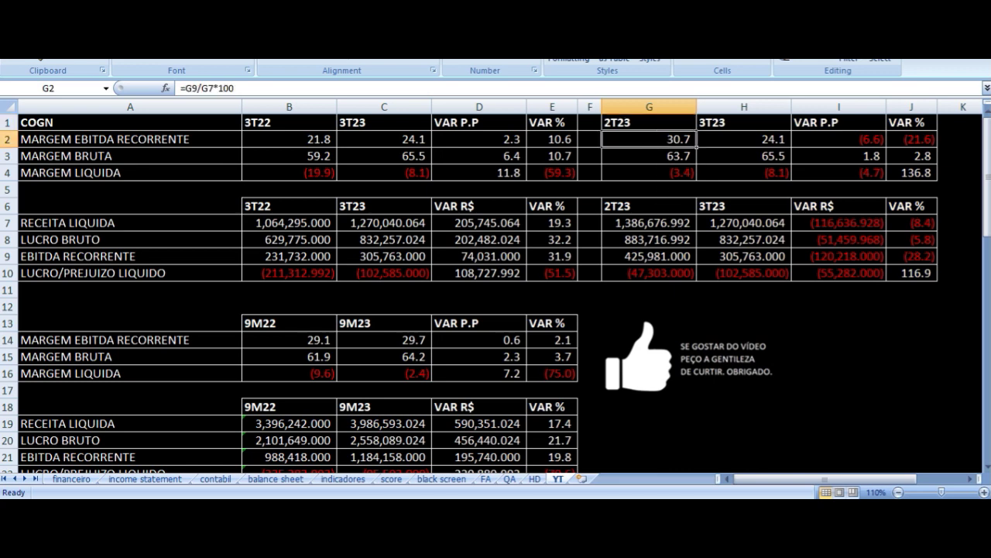
key(Right)
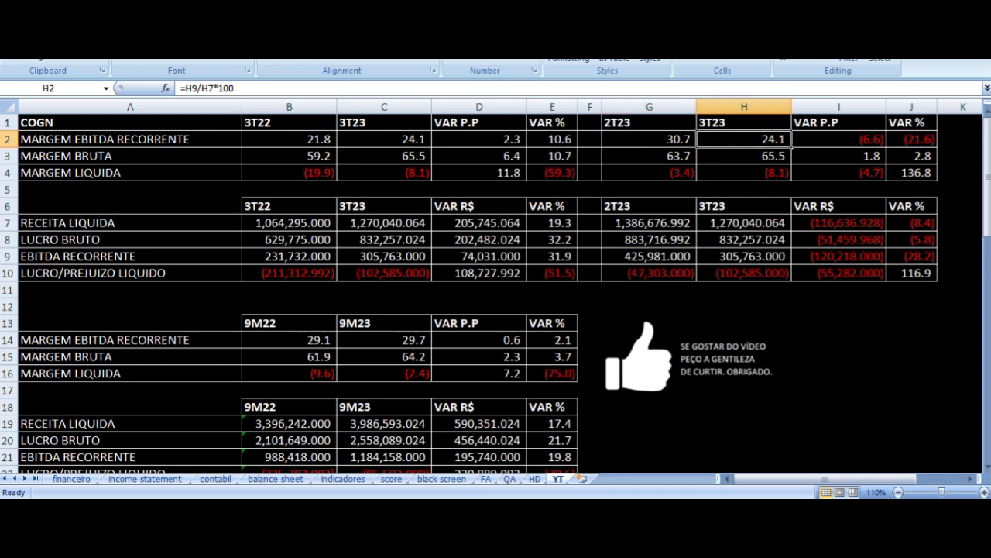
key(Right)
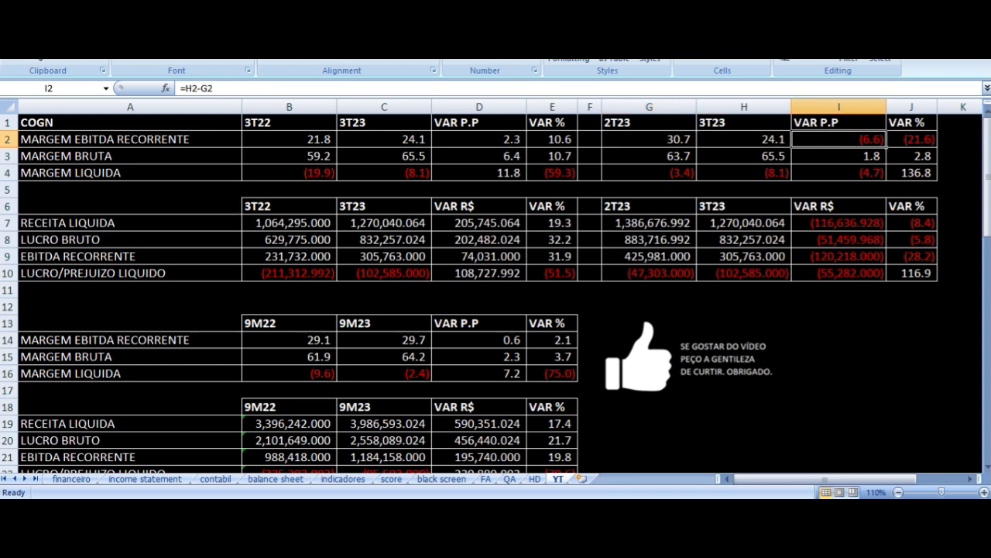
Examine the MARGEM BRUTA row for 2T23 and 3T23, including its percentage-point variation.
key(Down)
key(Left)
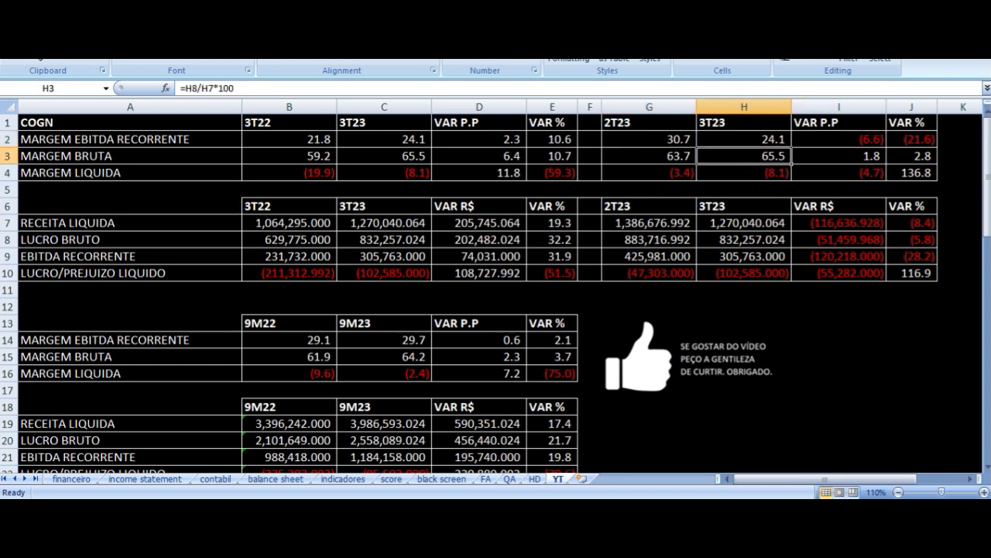
key(Left)
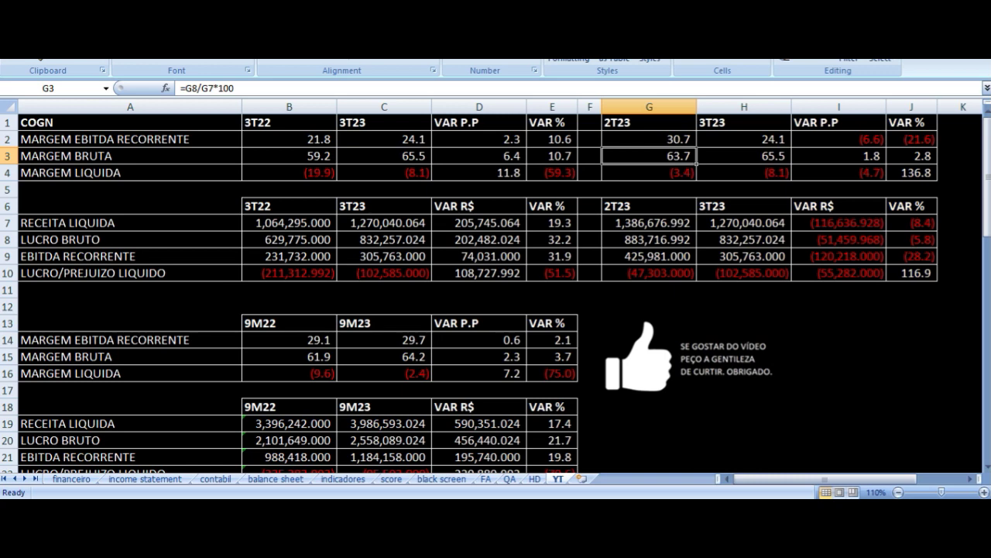
key(Right)
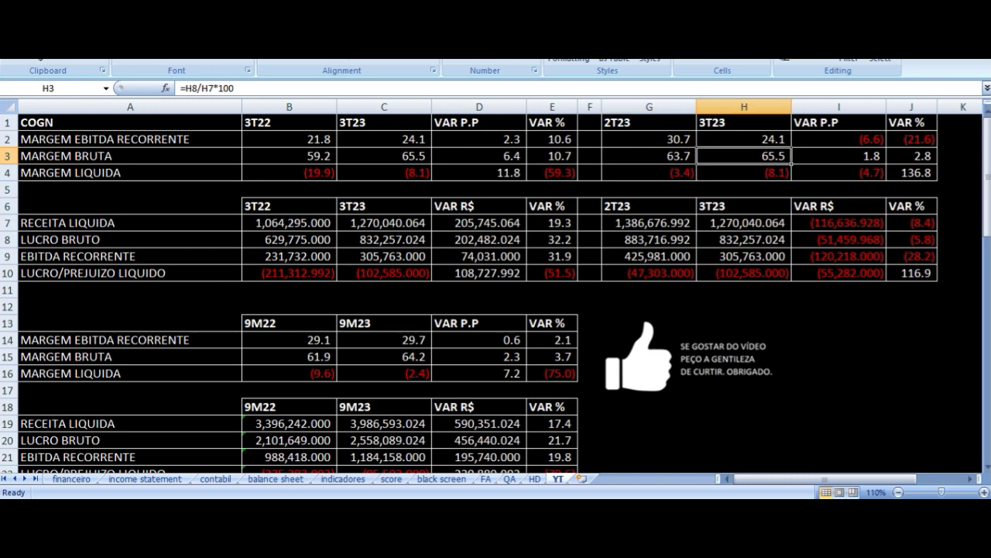
key(Right)
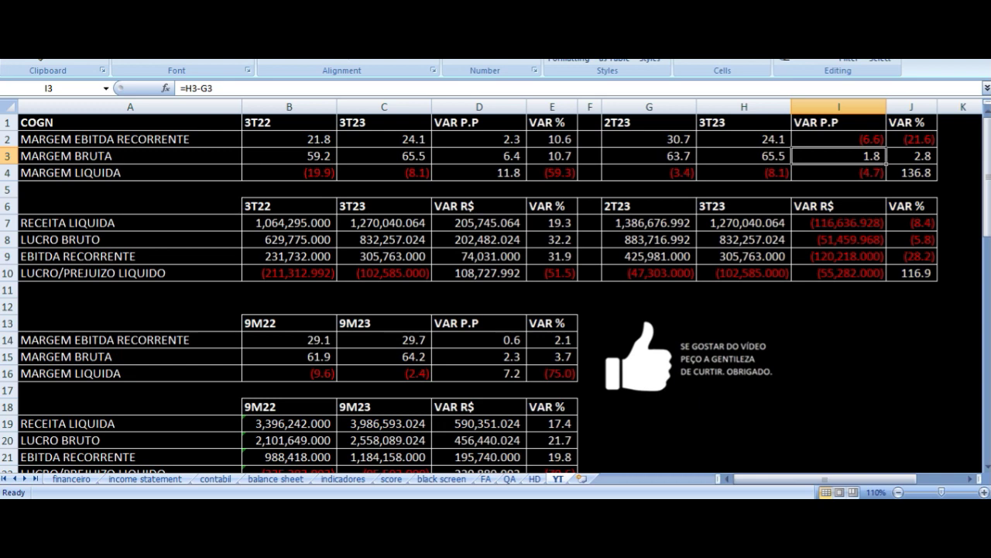
Examine the MARGEM LIQUIDA row for 2T23 and 3T23, including its percentage-point variation.
key(Down)
key(Left)
key(Left)
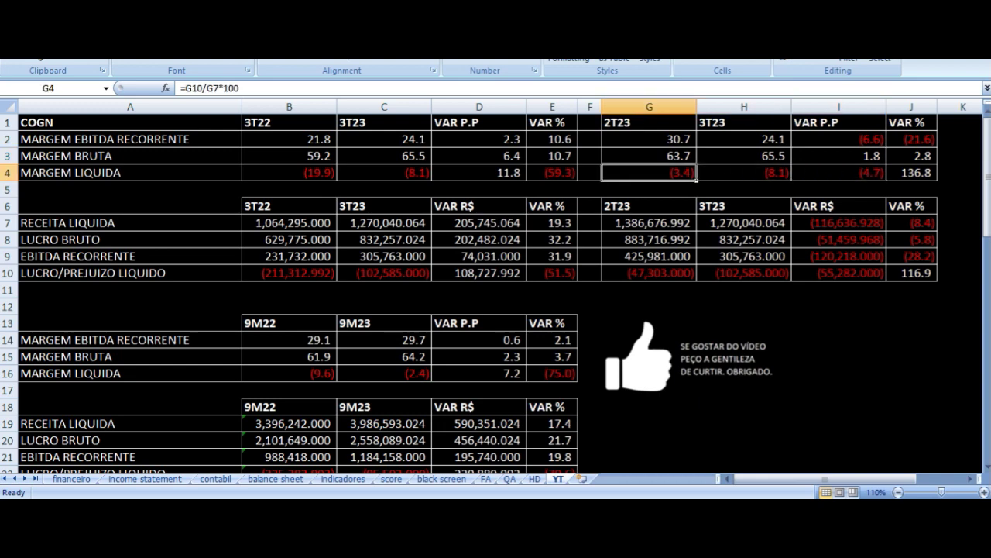
key(Right)
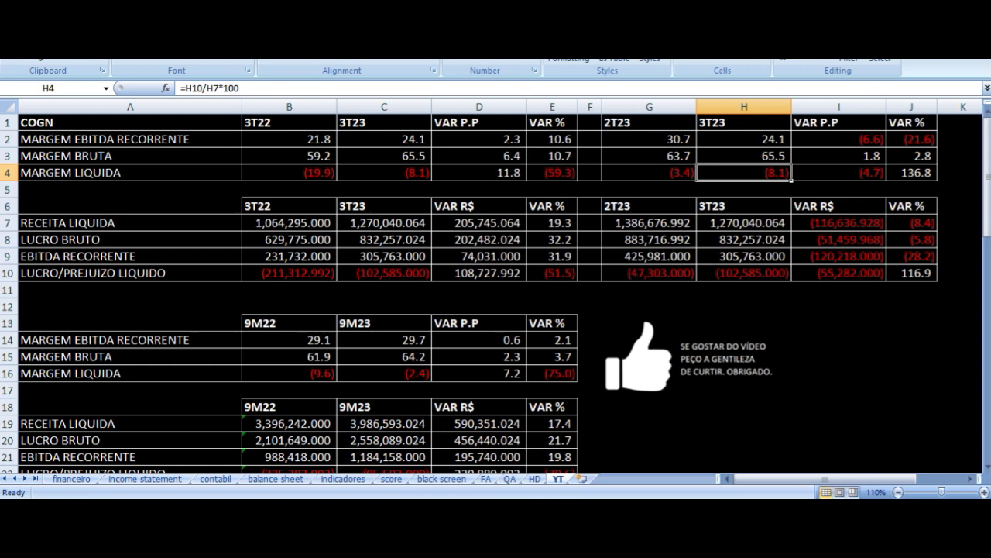
key(Right)
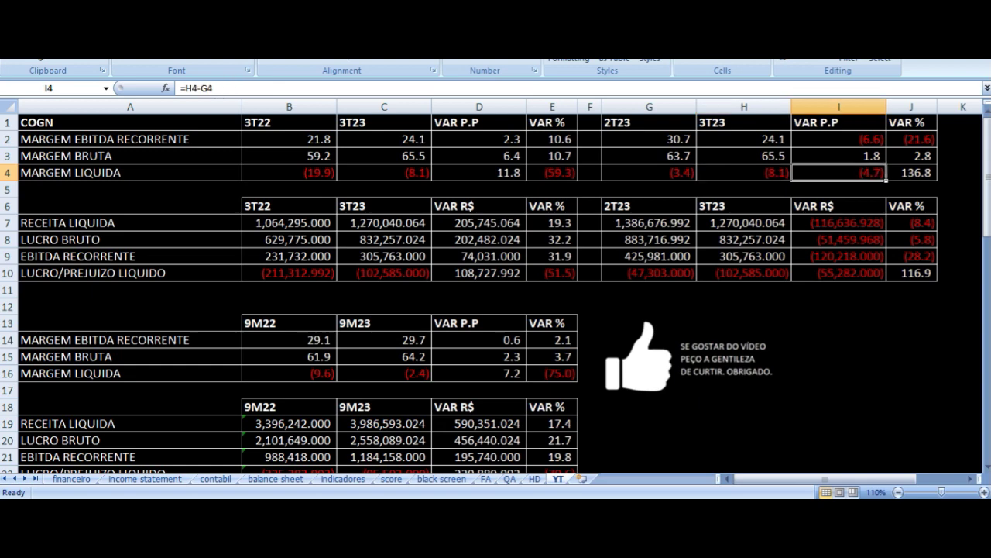
Examine the RECEITA LIQUIDA row from 2T23 to 3T23, through its R$ and percentage variations.
key(Down)
key(Down)
key(Down)
key(Down)
key(Left)
key(Left)
key(Up)
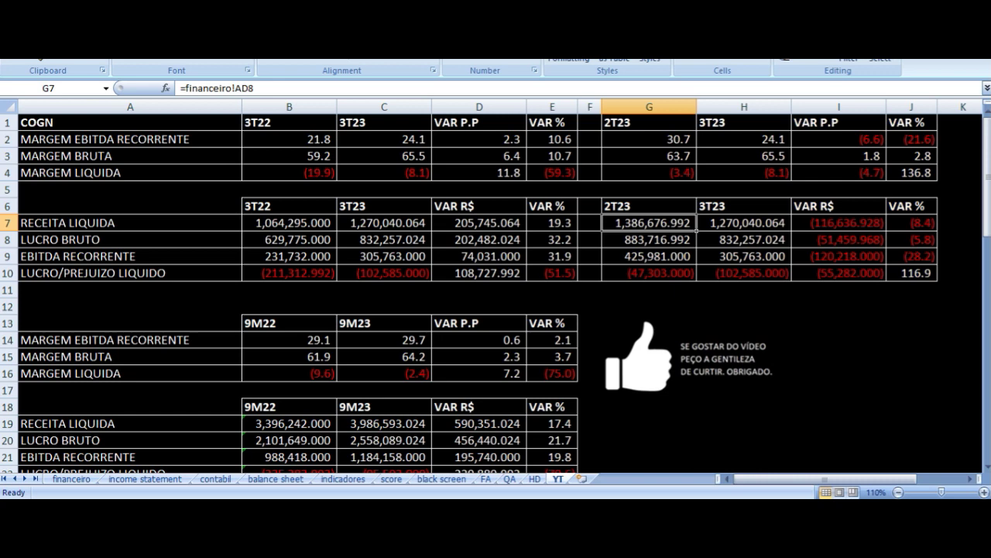
key(Right)
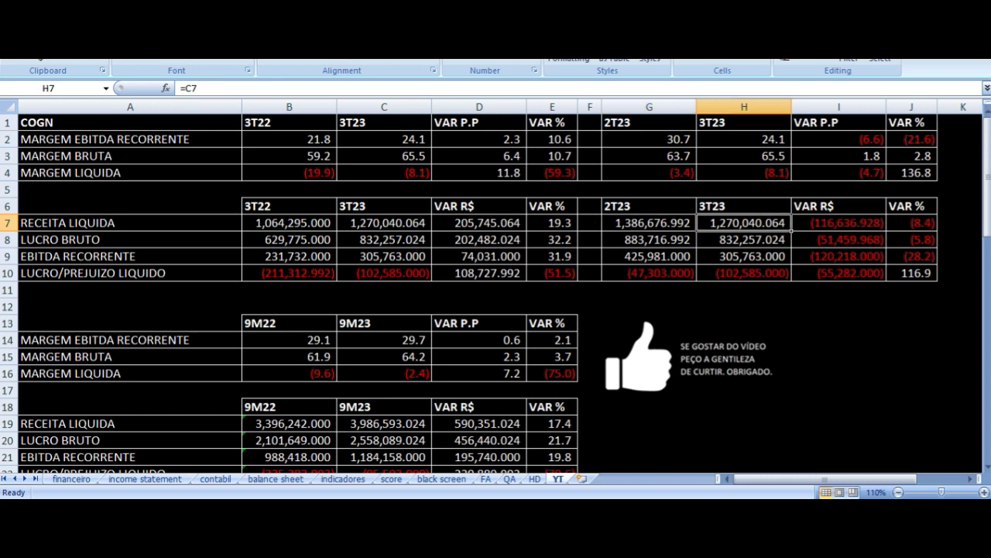
key(Right)
key(Right)
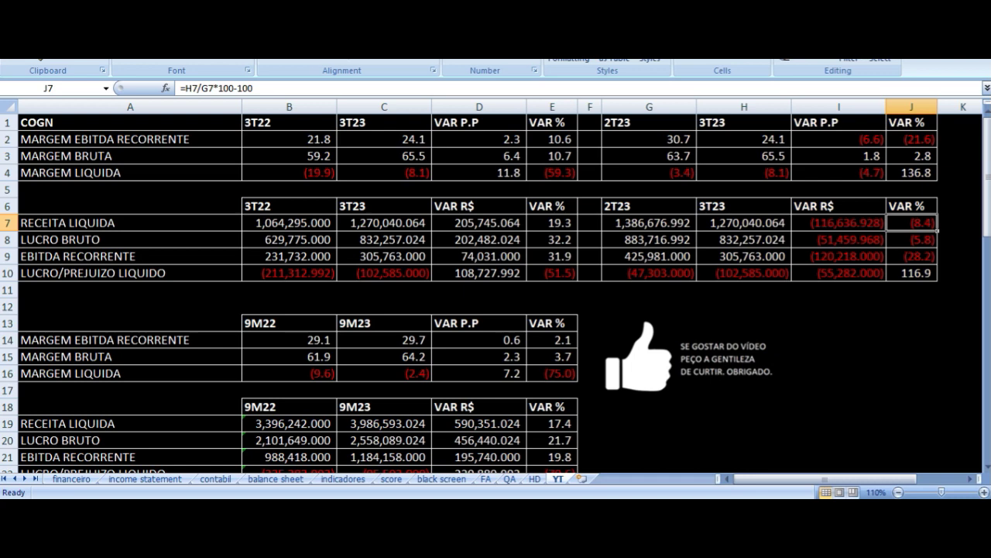
Examine the LUCRO BRUTO row from 2T23 to 3T23, through its R$ and percentage variations.
key(Down)
key(Left)
key(Left)
key(Left)
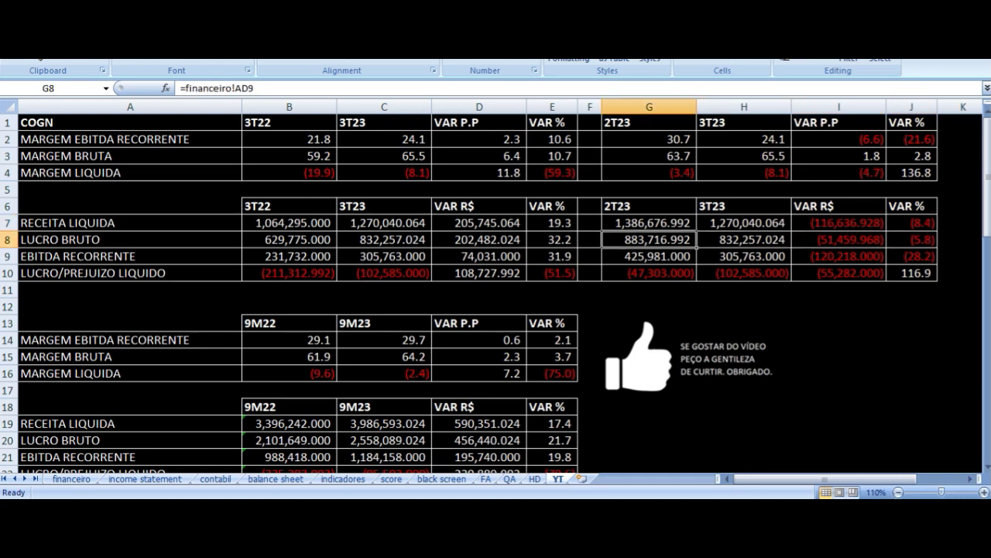
key(Right)
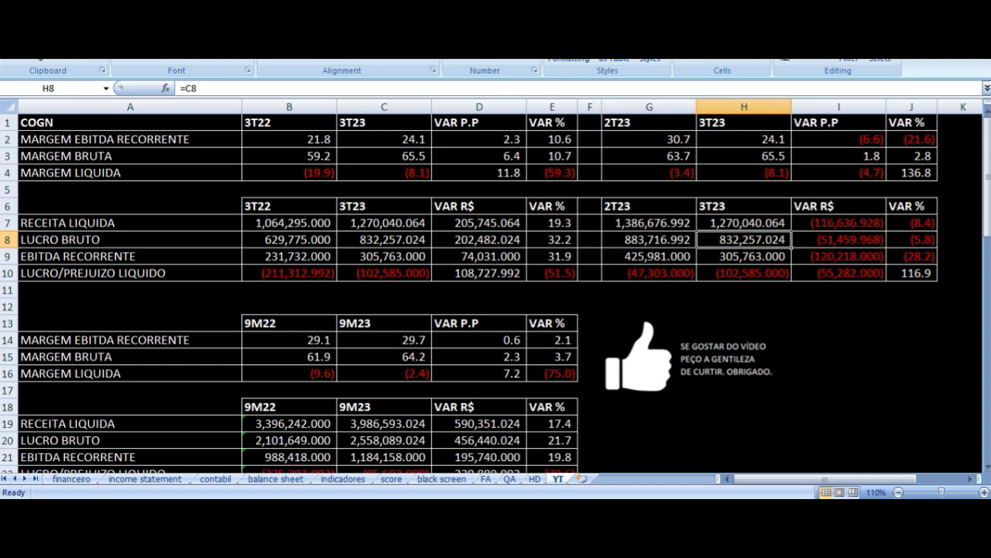
key(Right)
key(Right)
Examine the EBITDA RECORRENTE row from 2T23 to 3T23, through its R$ and percentage variations.
key(Down)
key(Left)
key(Left)
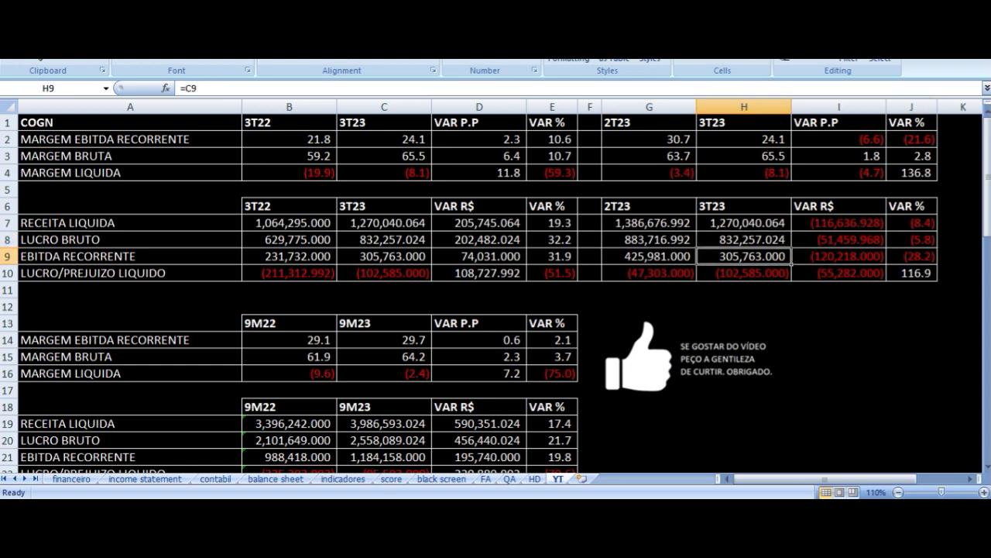
key(Left)
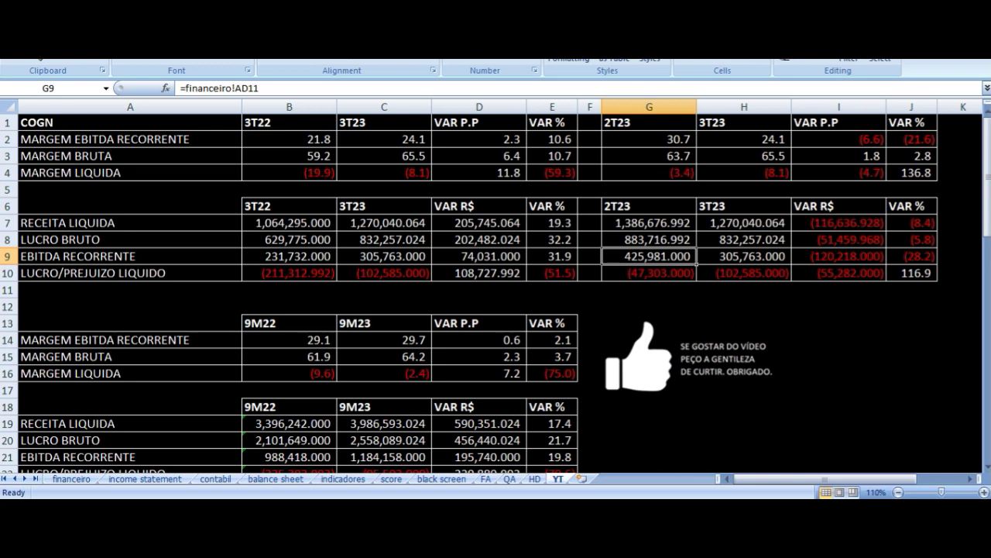
key(Right)
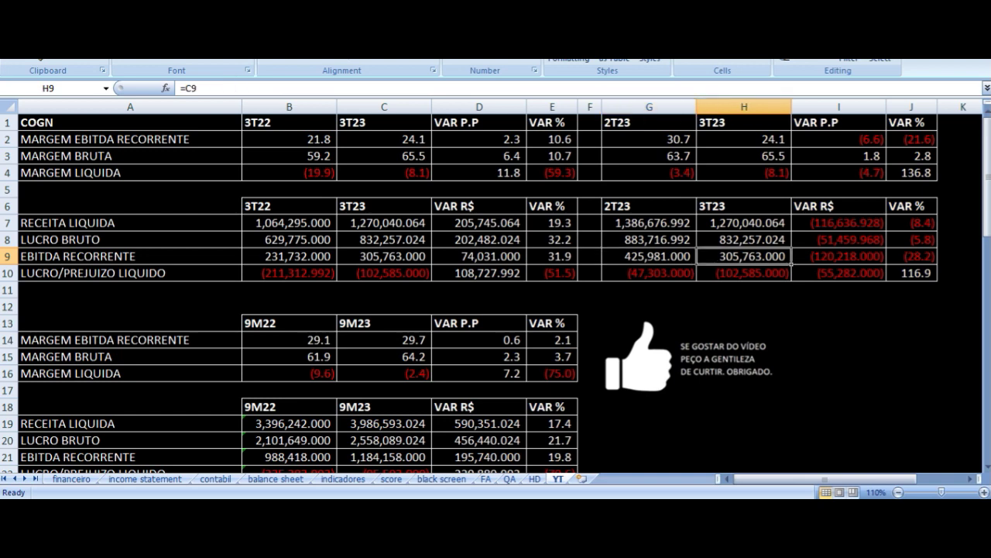
key(Right)
key(Right)
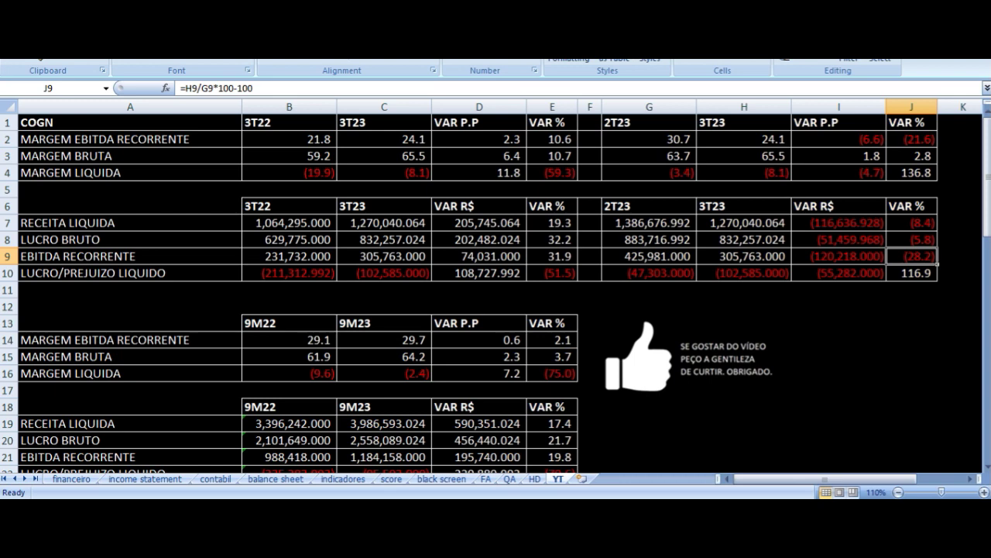
Examine the LUCRO/PREJUIZO LIQUIDO row for 2T23 and 3T23, including its R$ variation.
key(Down)
key(Left)
key(Left)
key(Left)
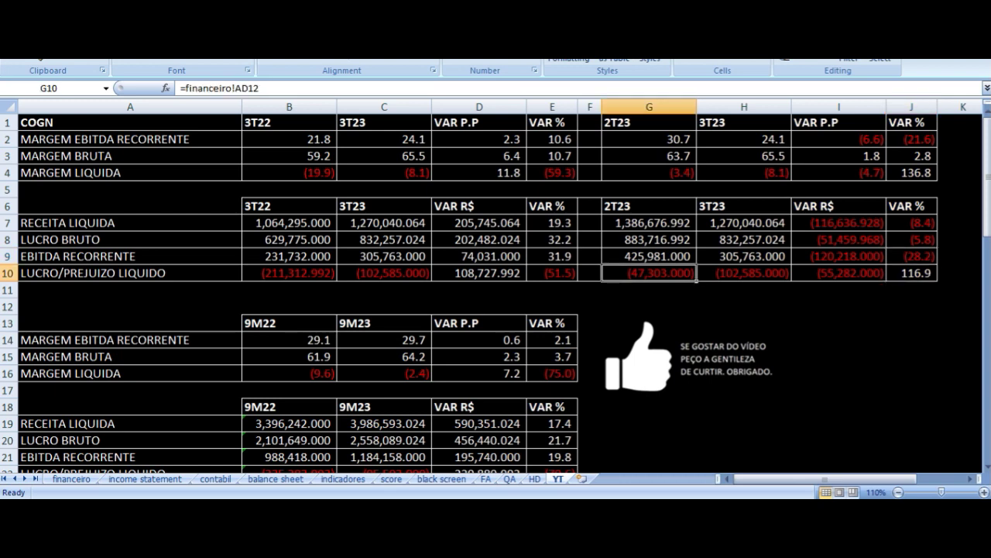
key(Right)
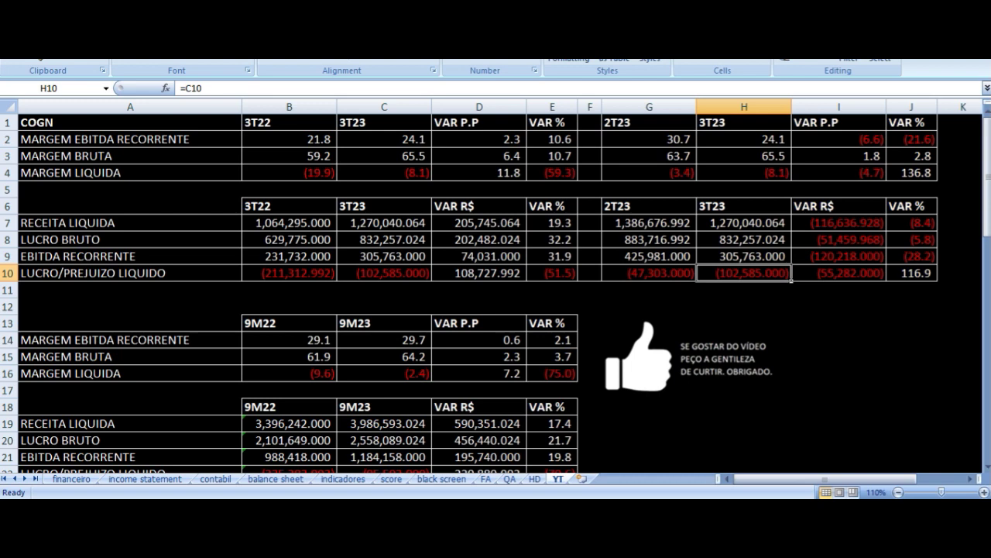
key(Right)
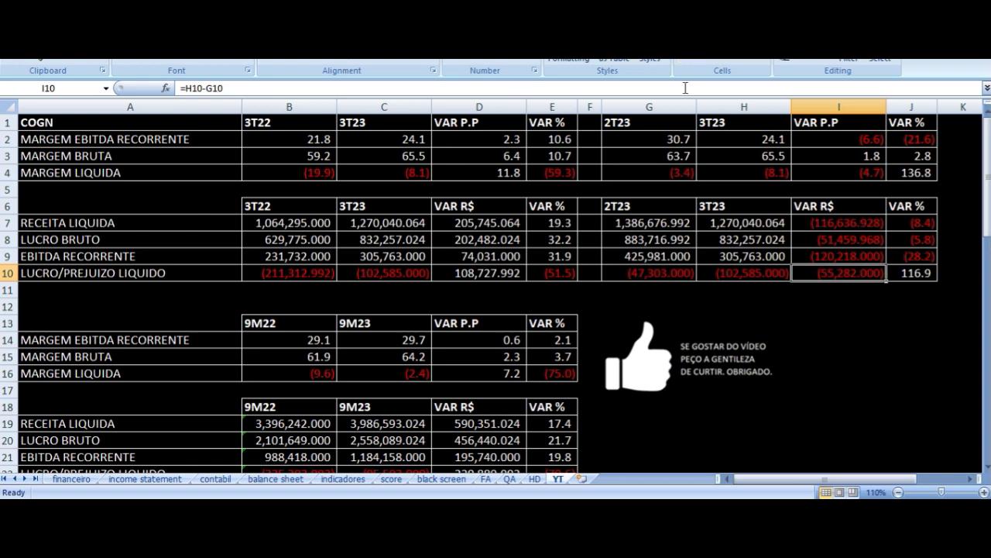
Recheck the 2T23–3T23 block, focusing on the percentage variations of net revenue and recurring EBITDA and the R$ variation of net profit.
drag(667, 120, 863, 268)
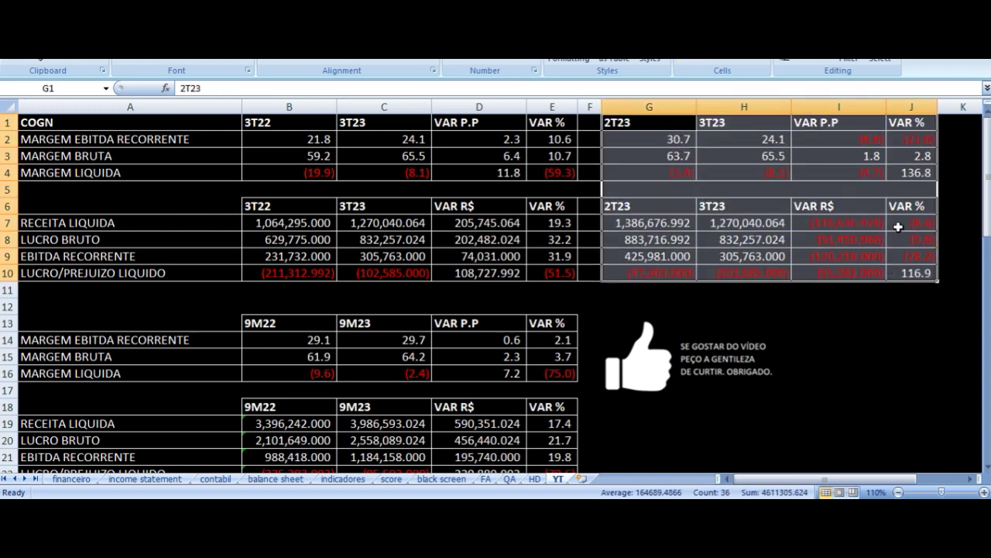
click(899, 225)
click(908, 260)
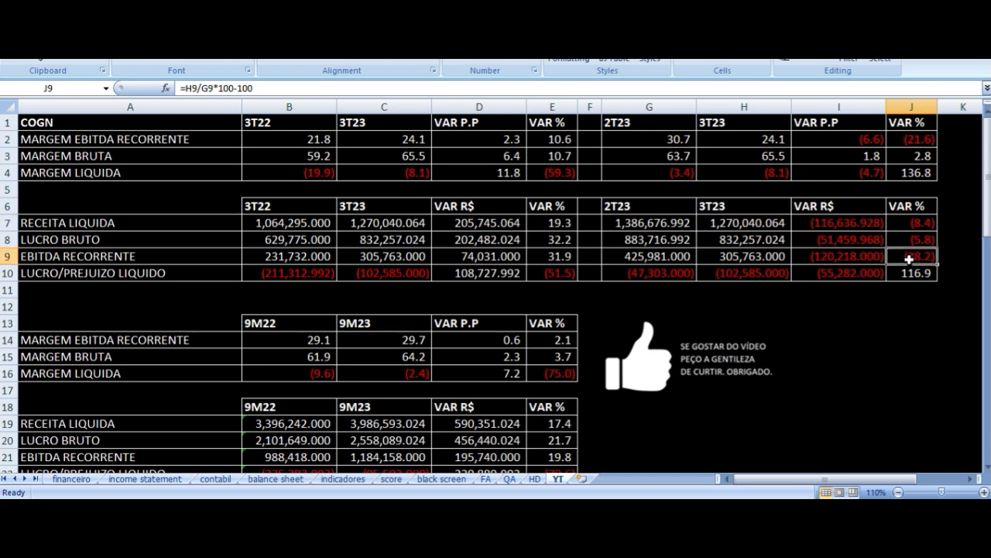
click(853, 274)
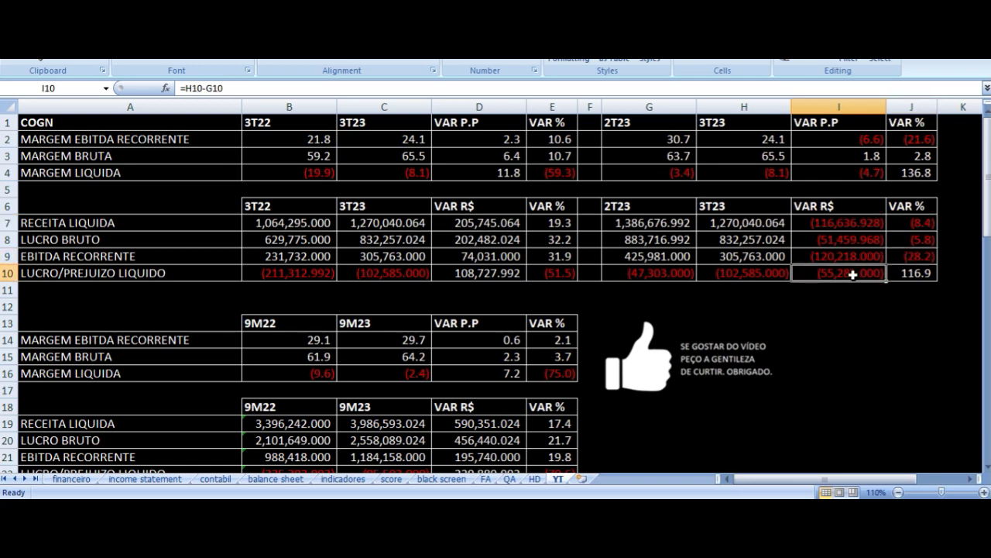
Examine the MARGEM EBITDA RECORRENTE row for 9M22 and 9M23, including its percentage-point variation.
scroll(334, 227, down, 2)
scroll(334, 228, down, 2)
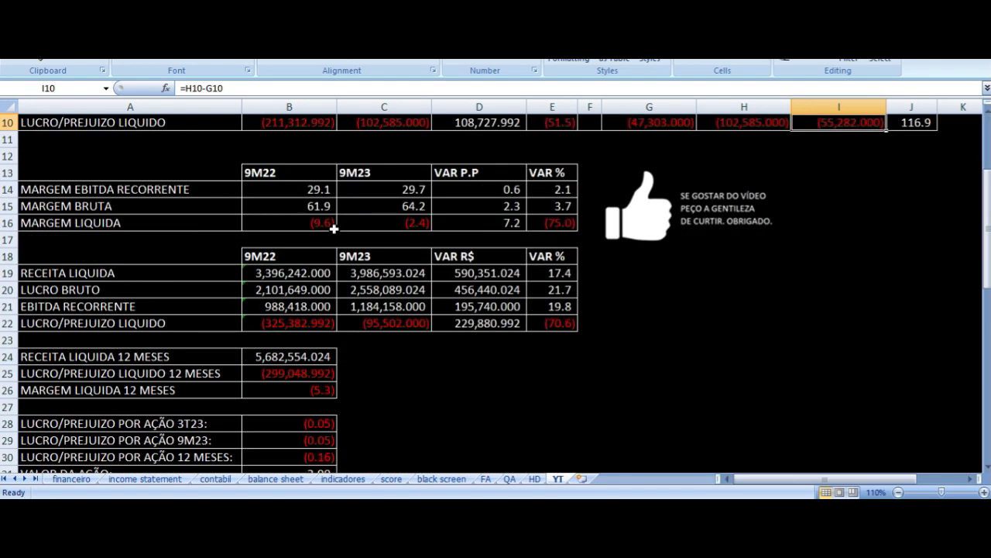
click(299, 142)
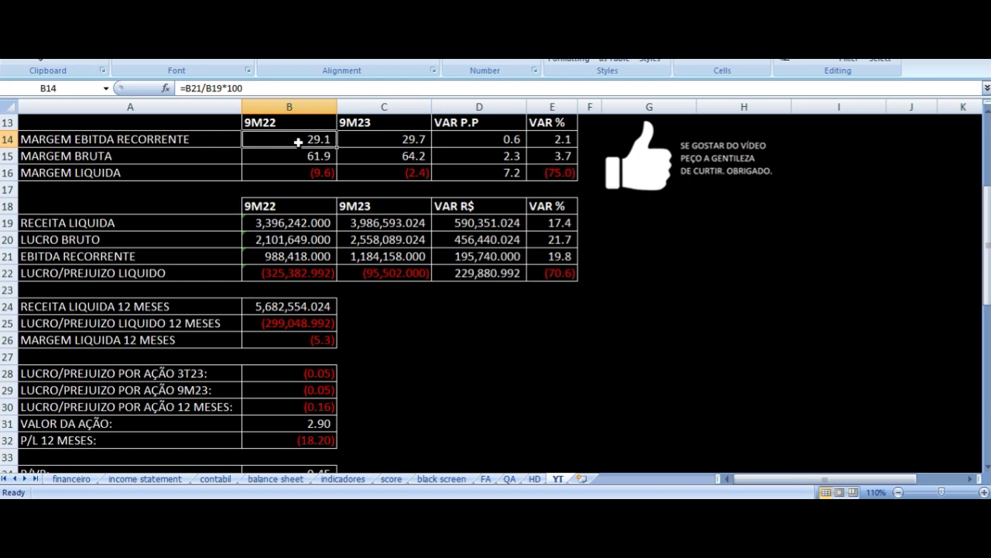
key(Left)
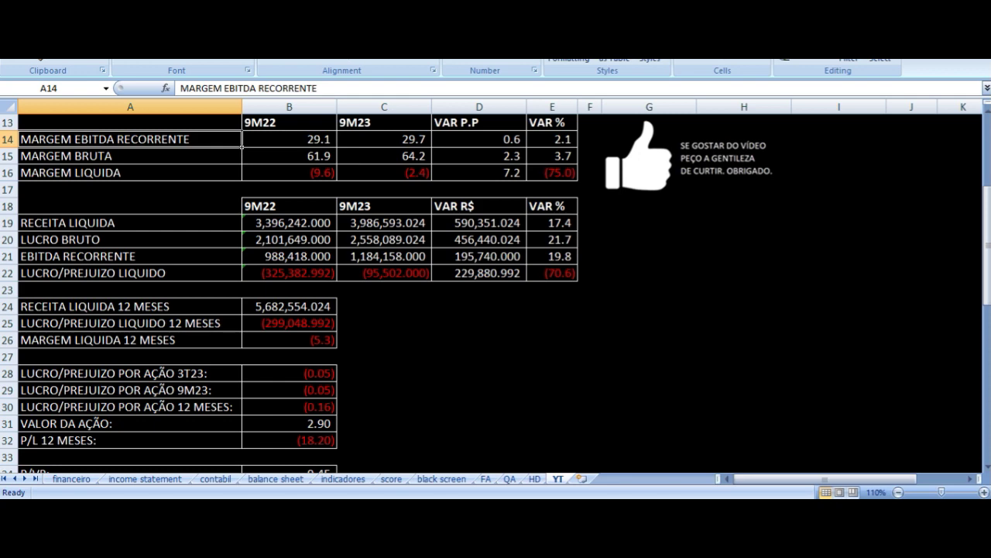
click(289, 139)
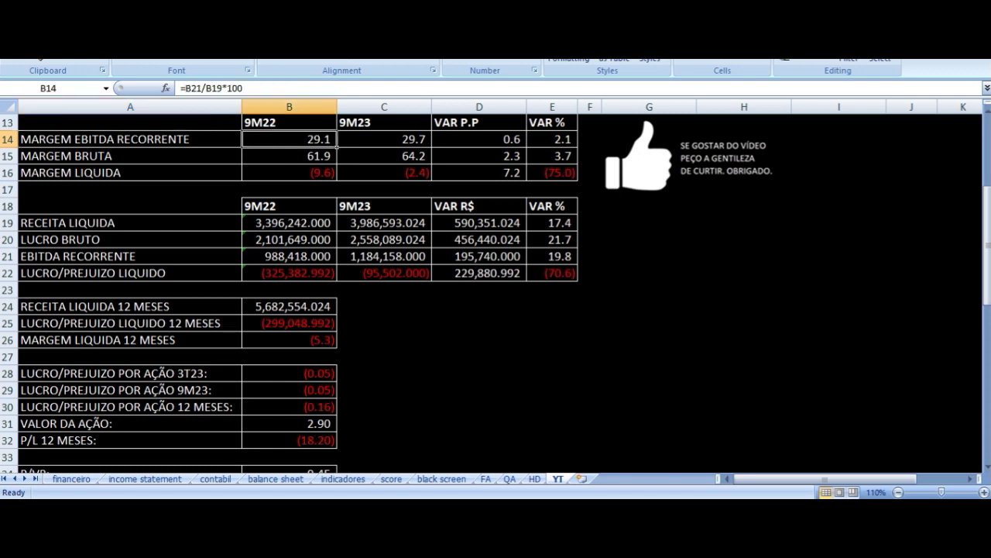
click(428, 141)
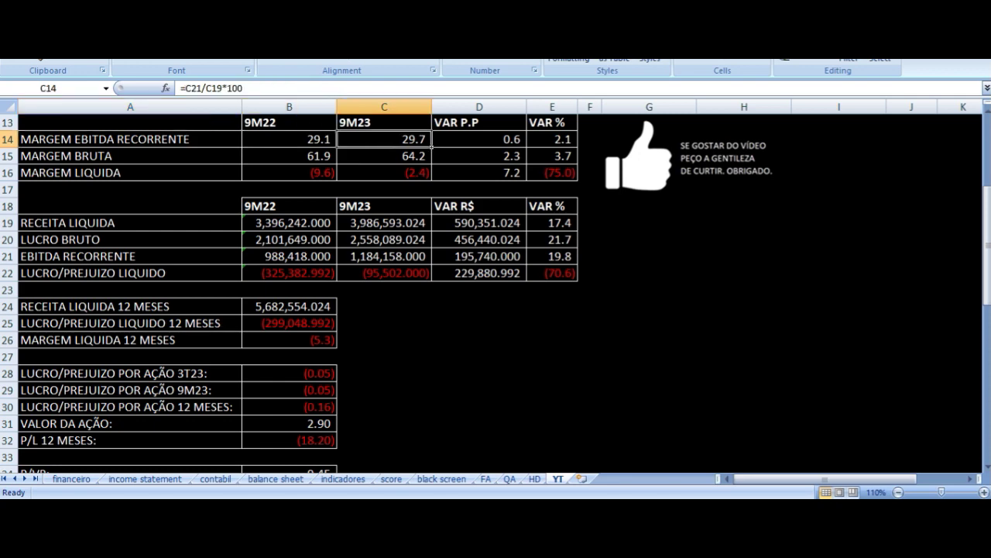
click(525, 143)
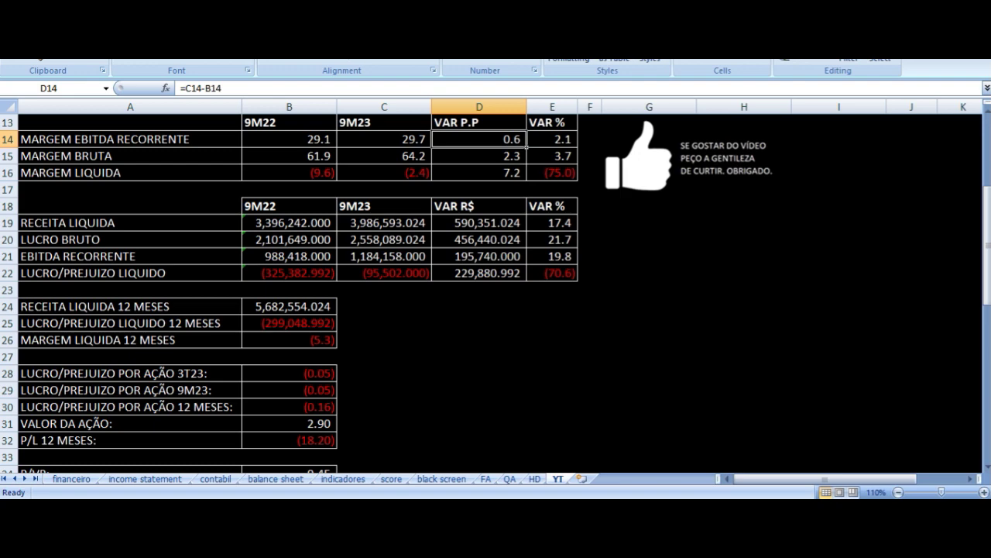
Examine the MARGEM BRUTA row for 9M22 and 9M23, including its percentage-point variation.
click(387, 157)
click(237, 159)
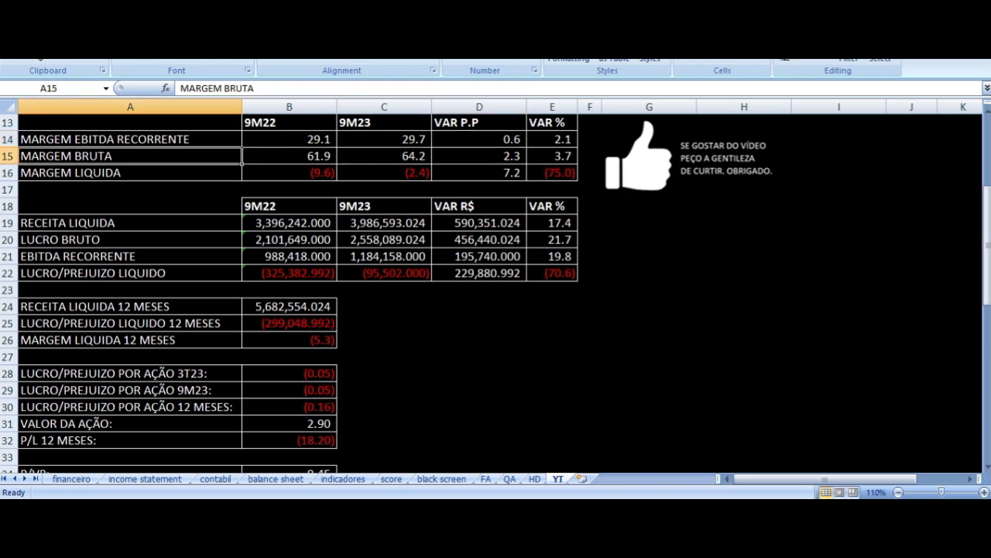
click(289, 155)
click(384, 155)
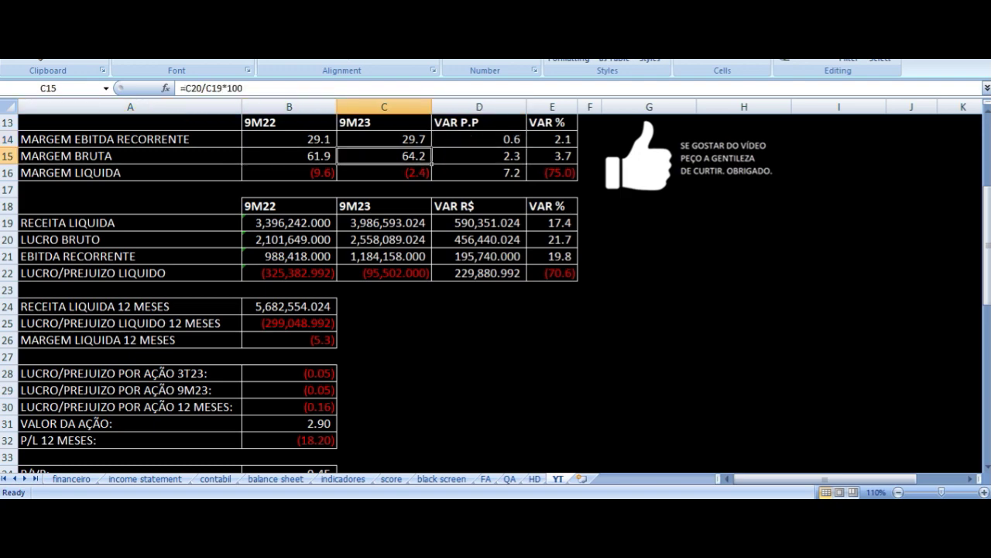
click(479, 155)
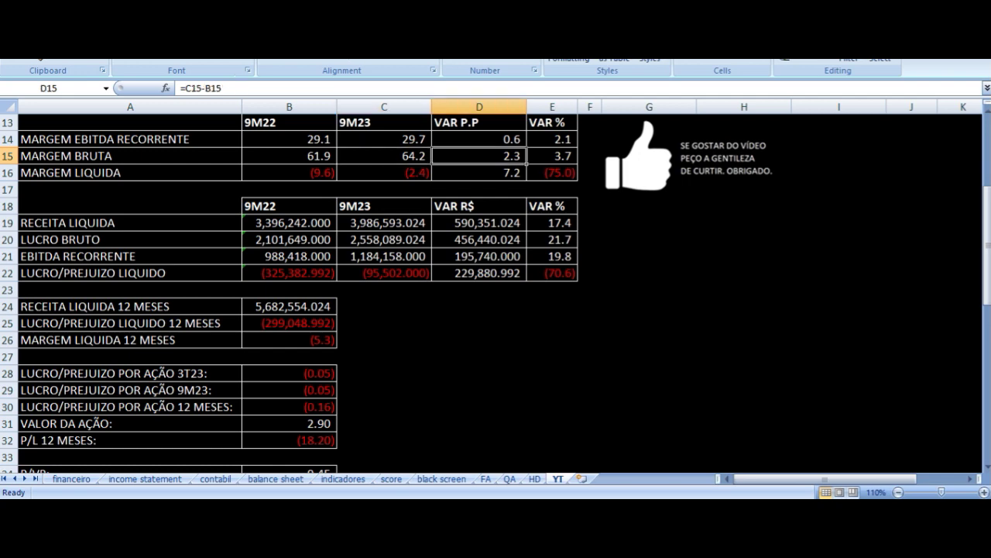
Examine the MARGEM LIQUIDA row for 9M22 and 9M23, including its percentage-point variation.
click(384, 173)
click(130, 173)
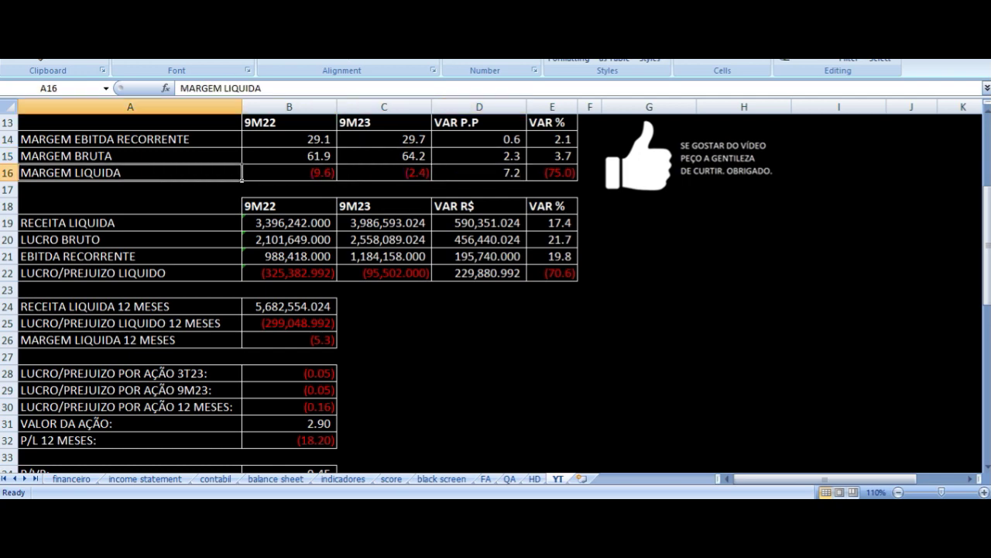
click(289, 173)
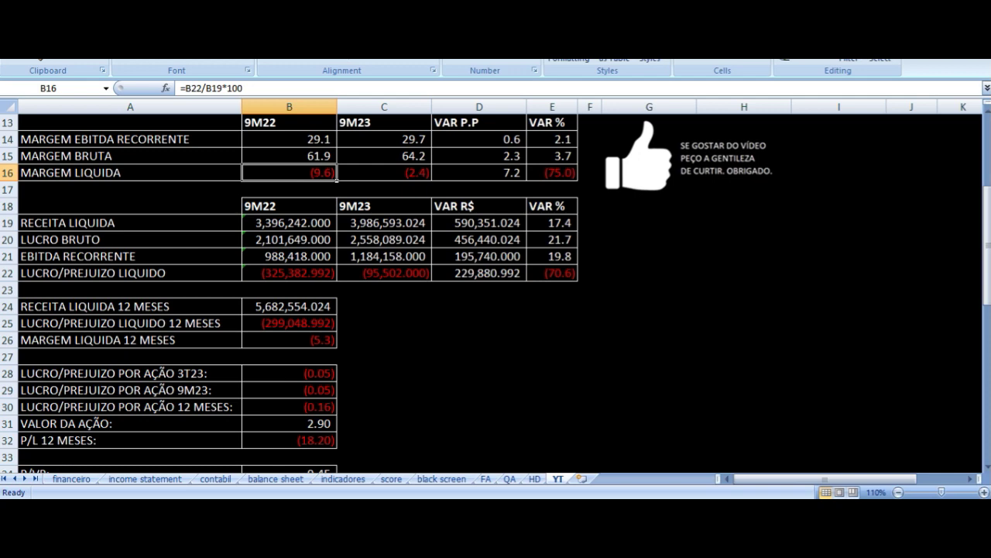
click(384, 173)
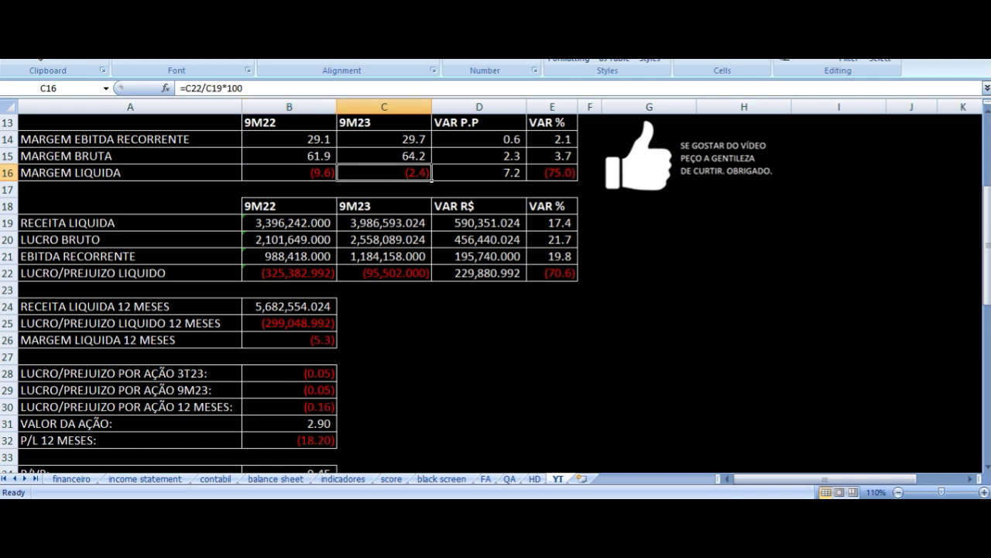
click(479, 173)
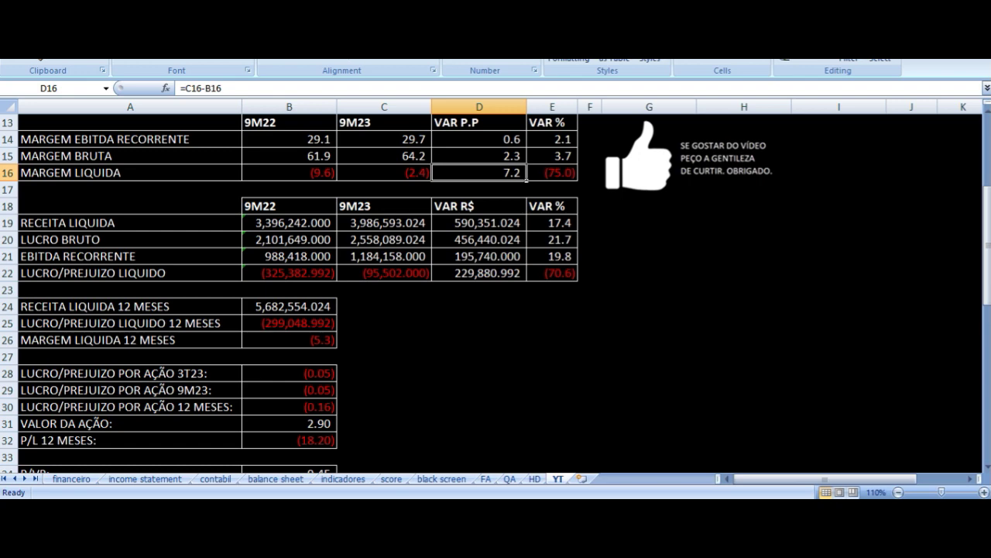
click(384, 173)
click(289, 172)
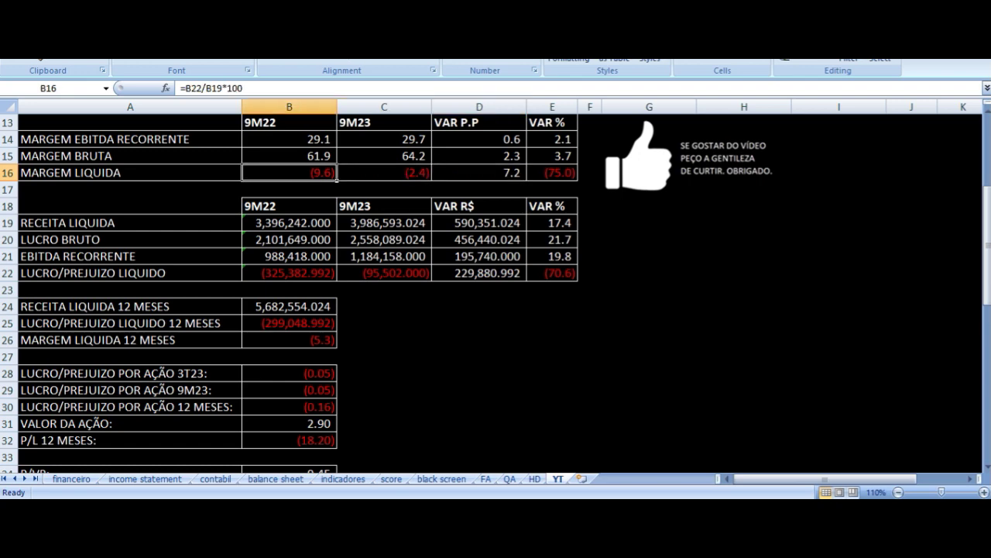
click(384, 173)
click(478, 172)
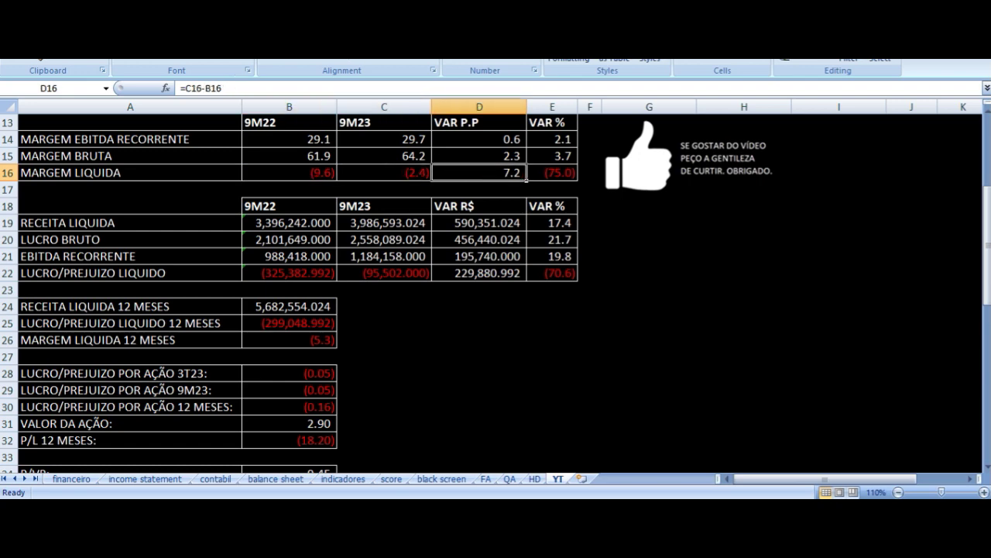
Examine the RECEITA LIQUIDA row for 9M22 and 9M23, including its percentage variation.
key(Left)
key(Down)
key(Down)
key(Down)
key(Down)
key(Down)
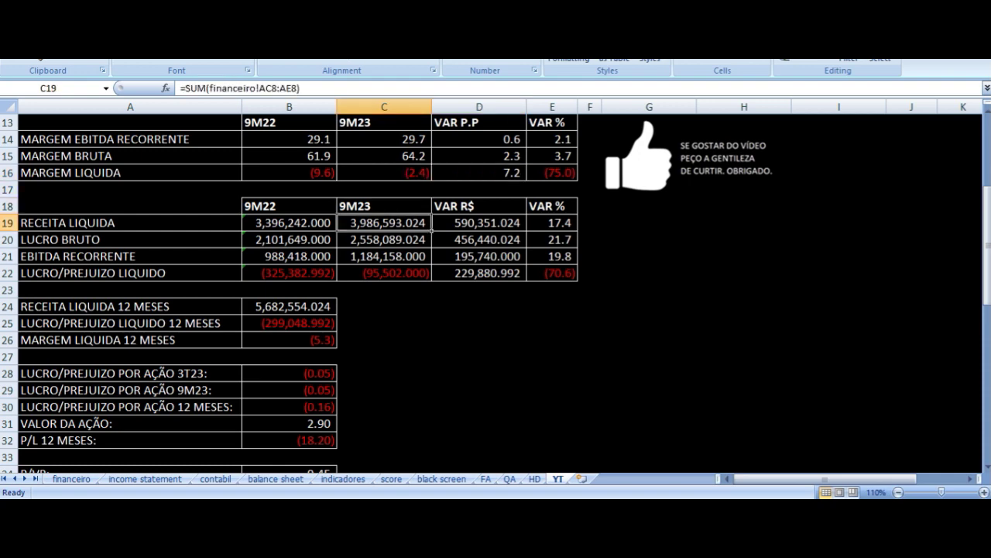
key(Up)
key(Up)
key(Up)
key(Down)
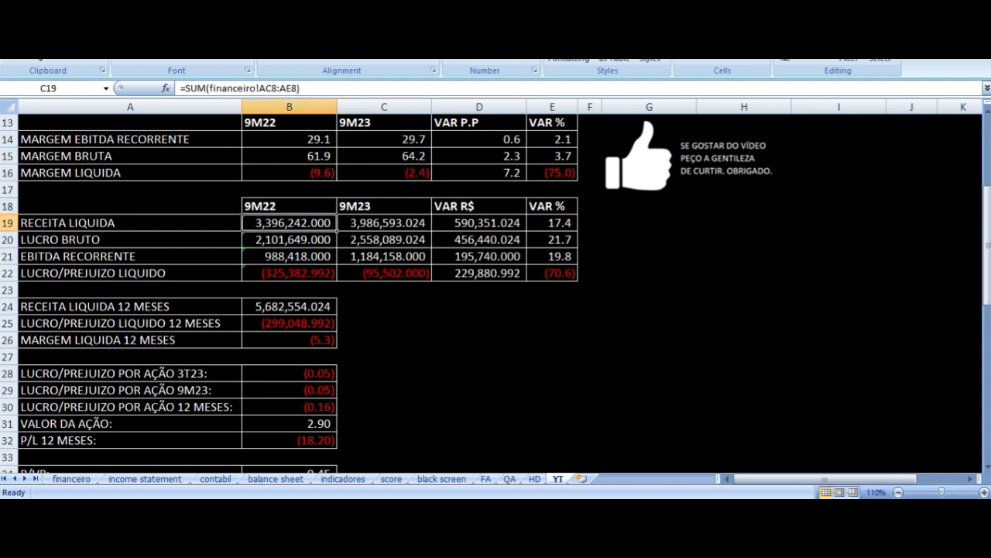
key(Left)
key(Left)
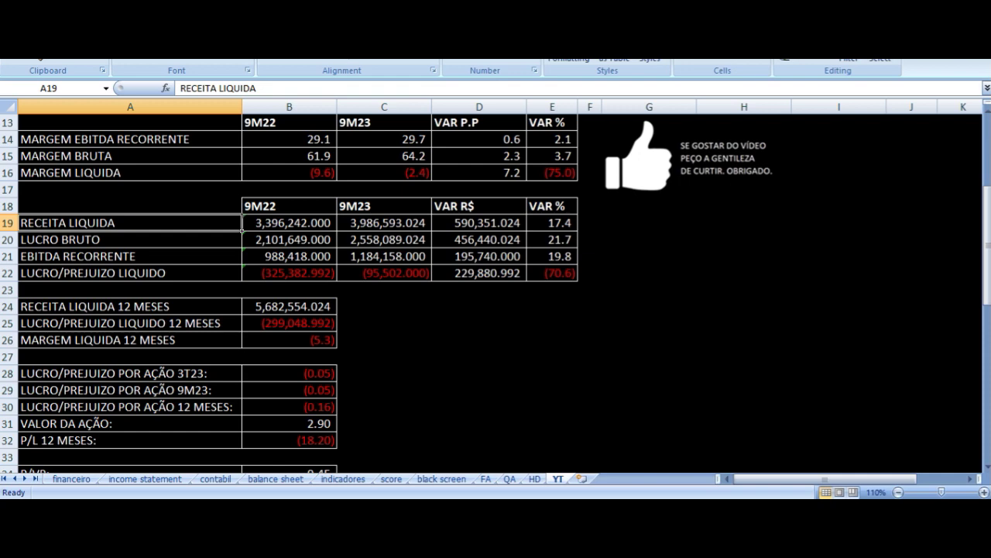
key(Right)
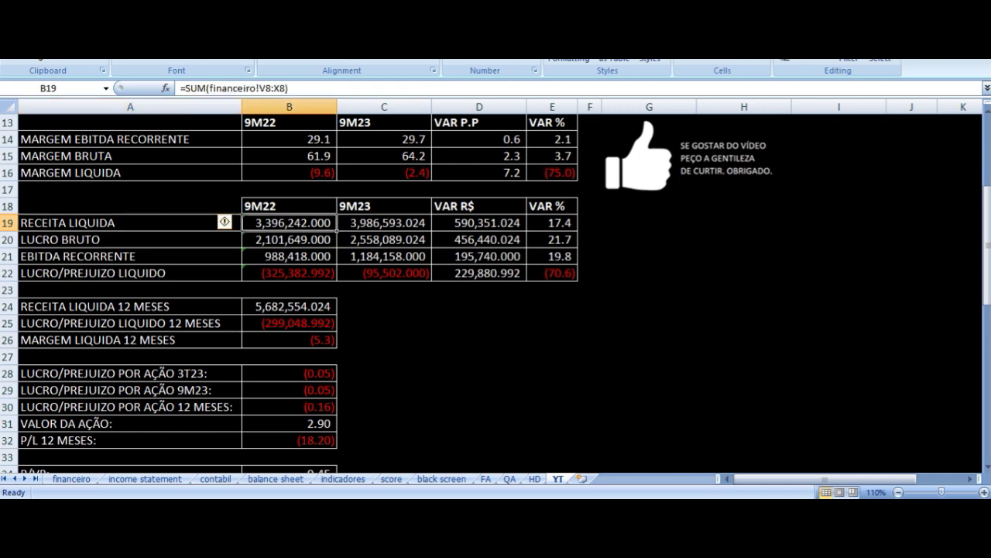
key(Right)
key(Right)
key(Right)
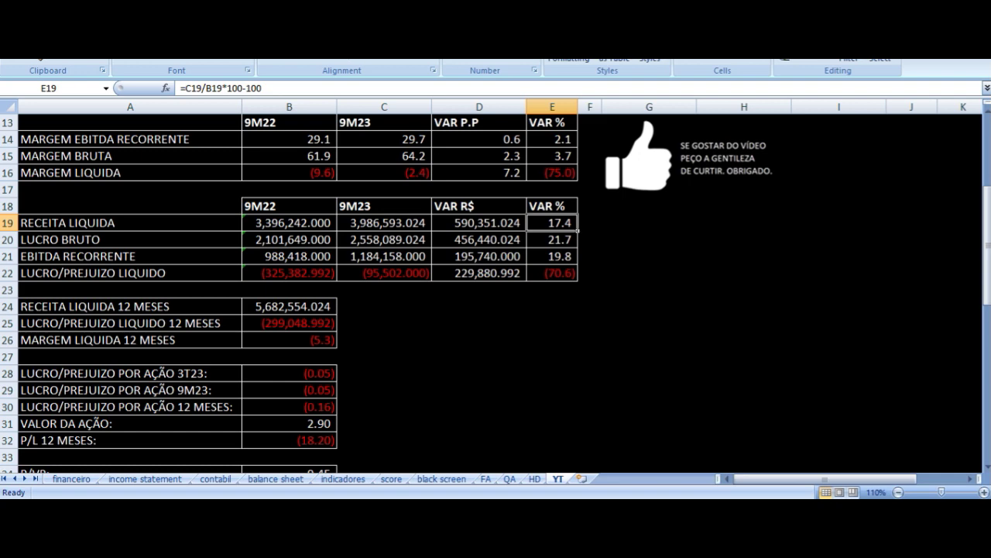
Examine the LUCRO BRUTO row for 9M22 and 9M23, comparing its percentage variation with that of RECEITA LIQUIDA.
key(Down)
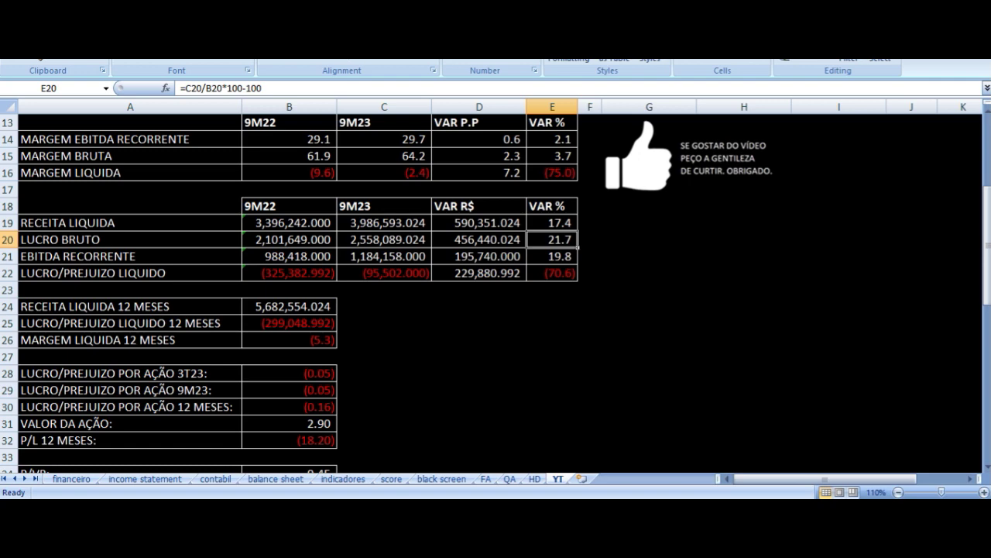
key(Left)
key(Left)
key(Left)
key(Left)
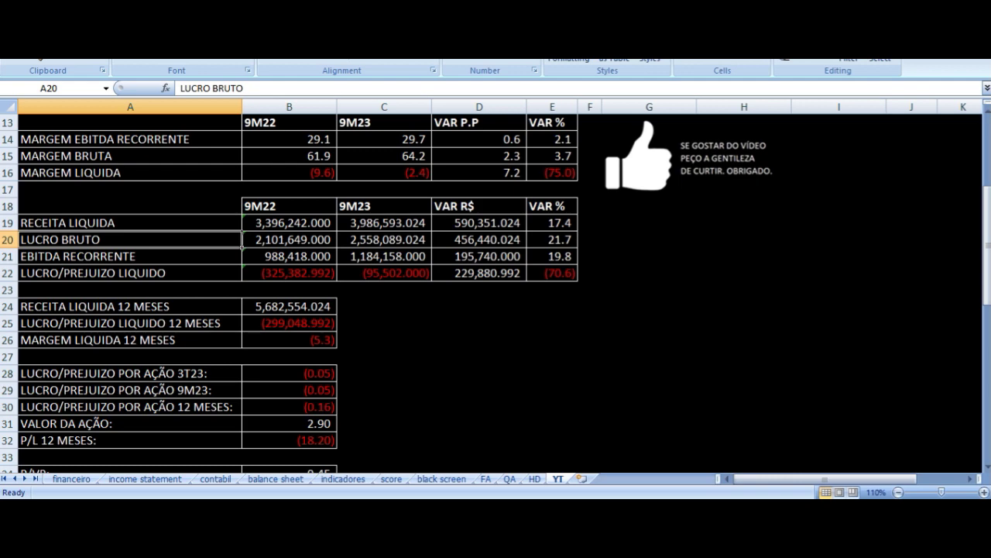
key(Right)
key(Right)
key(Up)
key(Right)
key(Right)
key(Down)
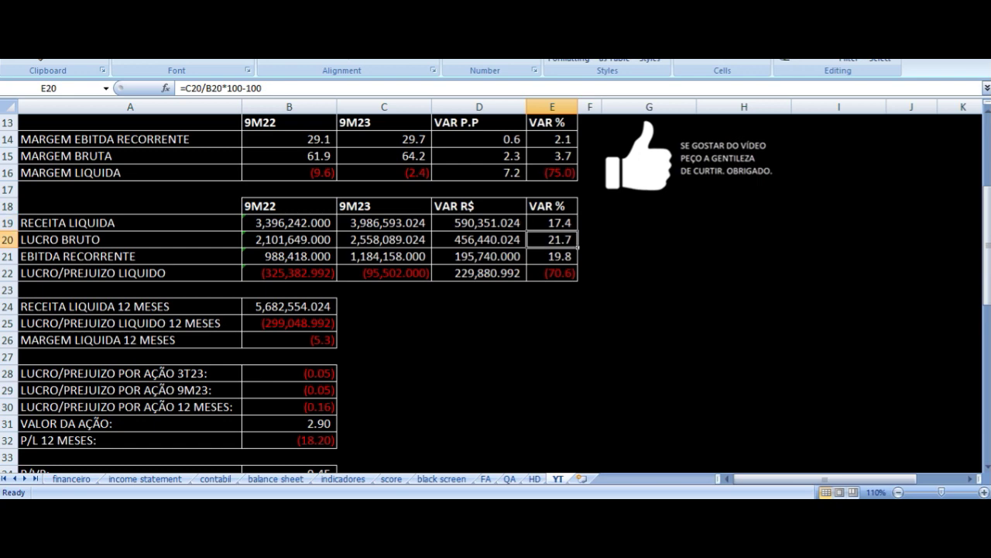
key(Left)
key(Left)
key(Left)
key(Left)
key(Right)
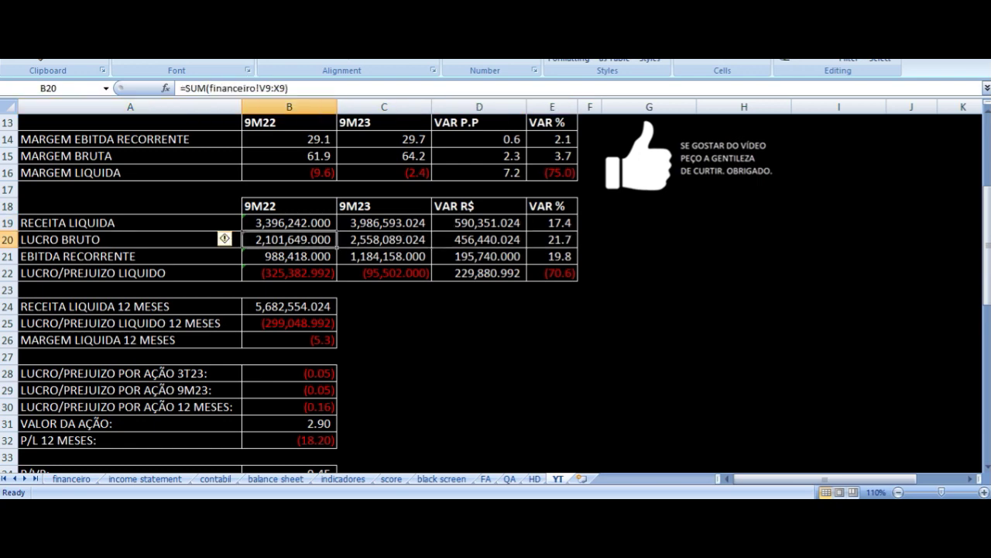
key(Right)
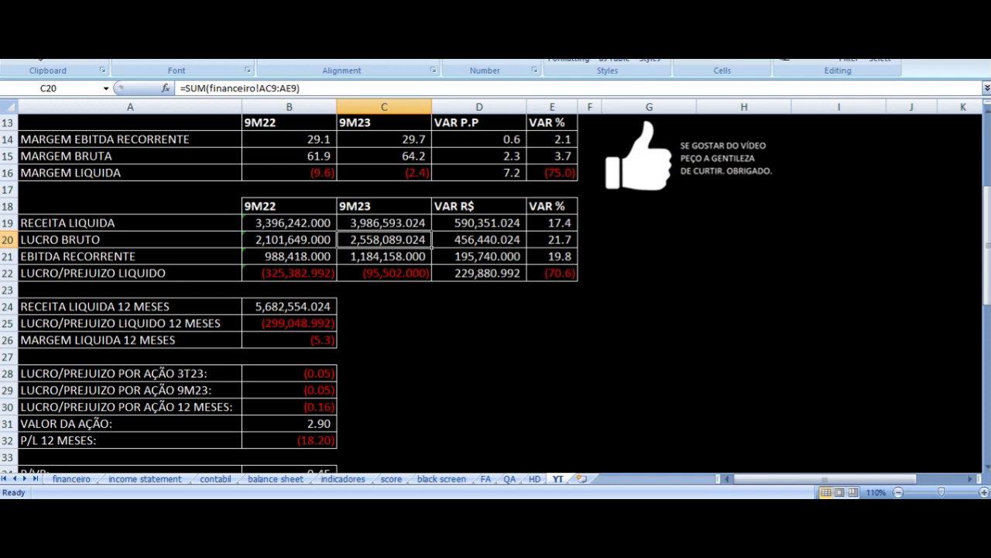
key(Right)
key(Right)
Examine the EBITDA RECORRENTE row for 9M22 and 9M23, including its percentage variation.
key(Down)
key(Left)
key(Left)
key(Left)
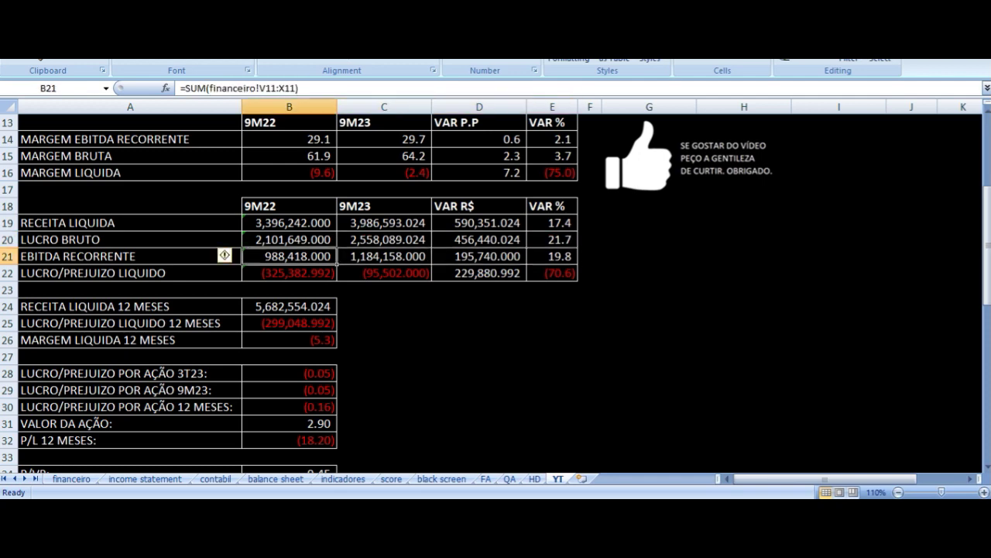
key(Left)
key(Right)
key(Right)
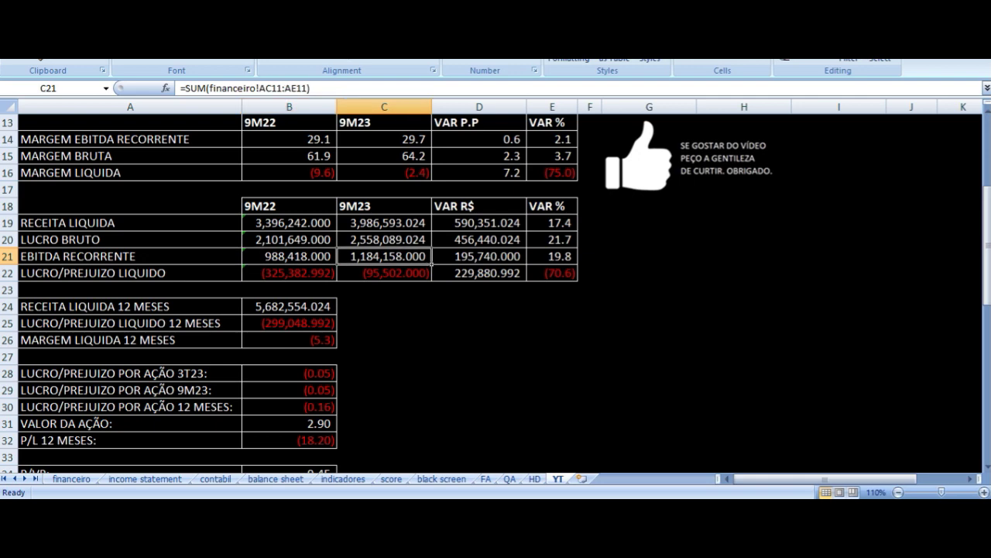
key(Right)
key(Right)
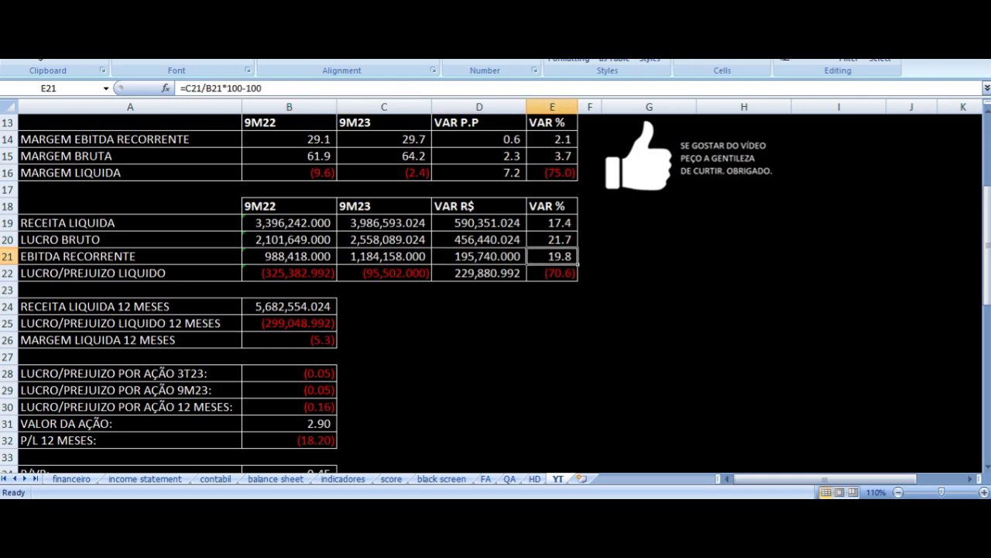
Examine the LUCRO/PREJUIZO LIQUIDO row for 9M22 and 9M23, including its R$ variation.
key(Down)
key(Left)
key(Left)
key(Left)
key(Left)
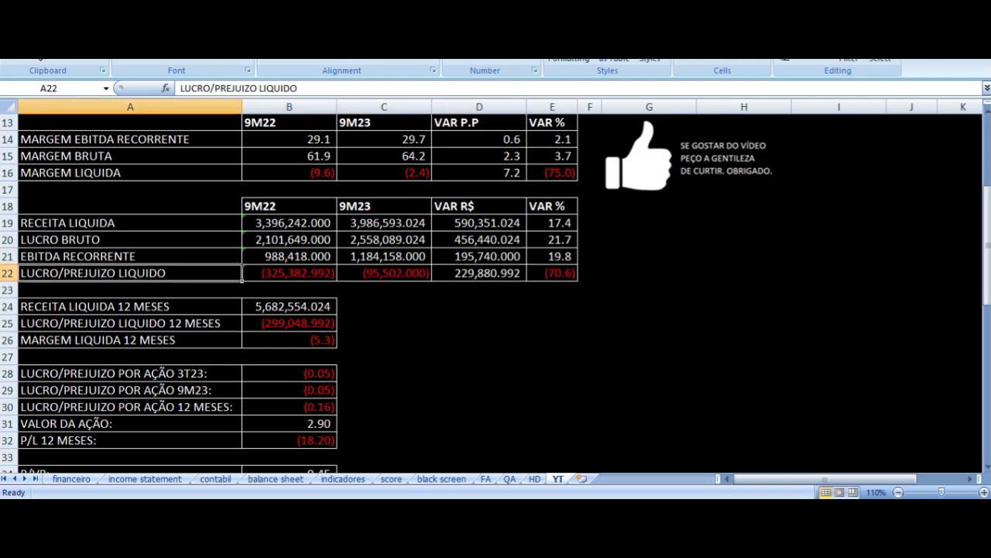
click(289, 273)
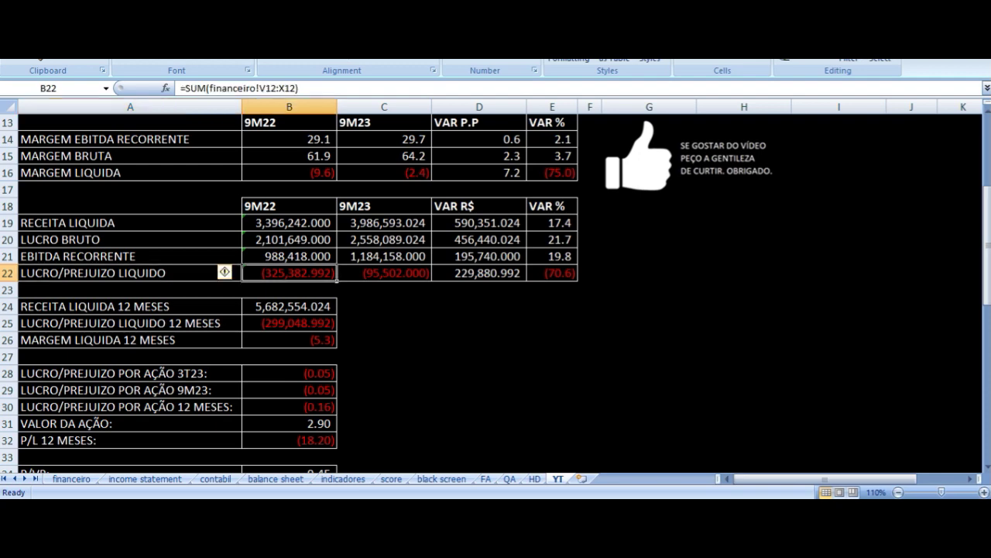
click(384, 273)
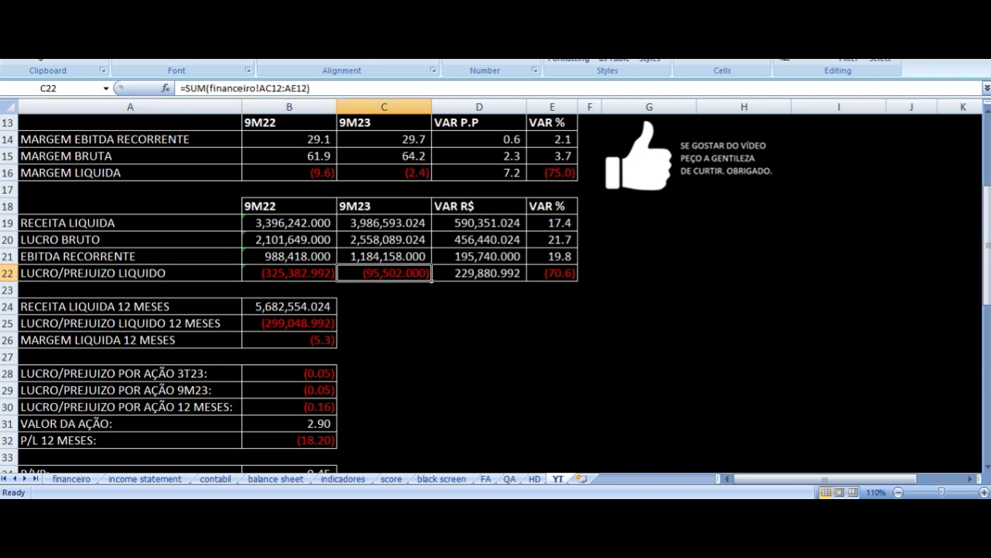
click(479, 273)
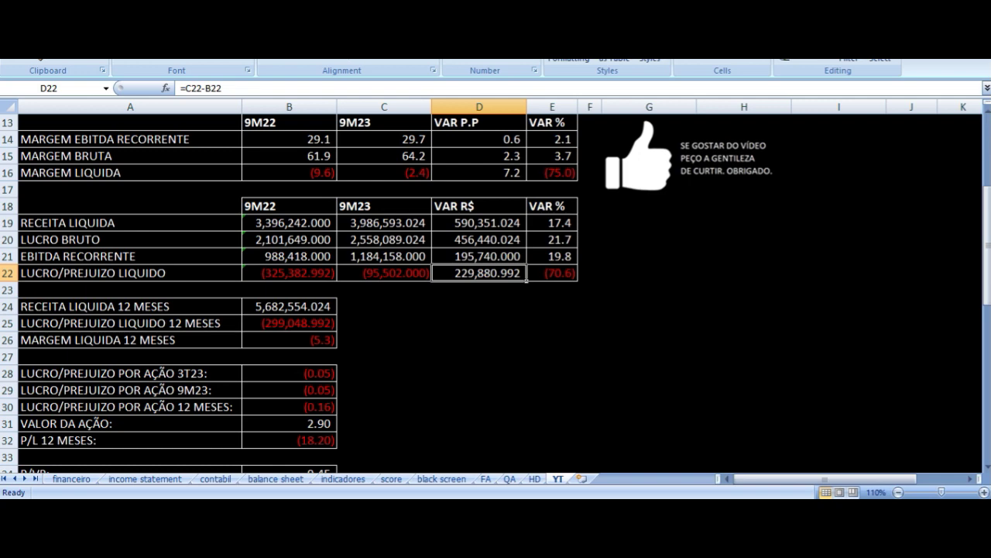
Recheck the 9M22–9M23 R$ block, focusing on the percentage variations and the R$ variation of net profit.
key(Up)
key(Up)
key(Up)
key(Up)
key(Left)
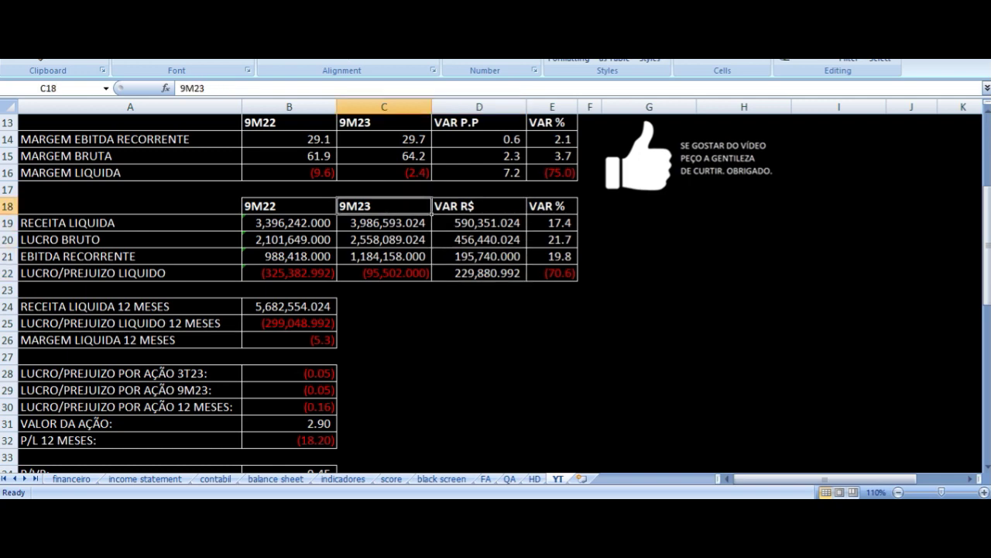
key(Left)
key(Left)
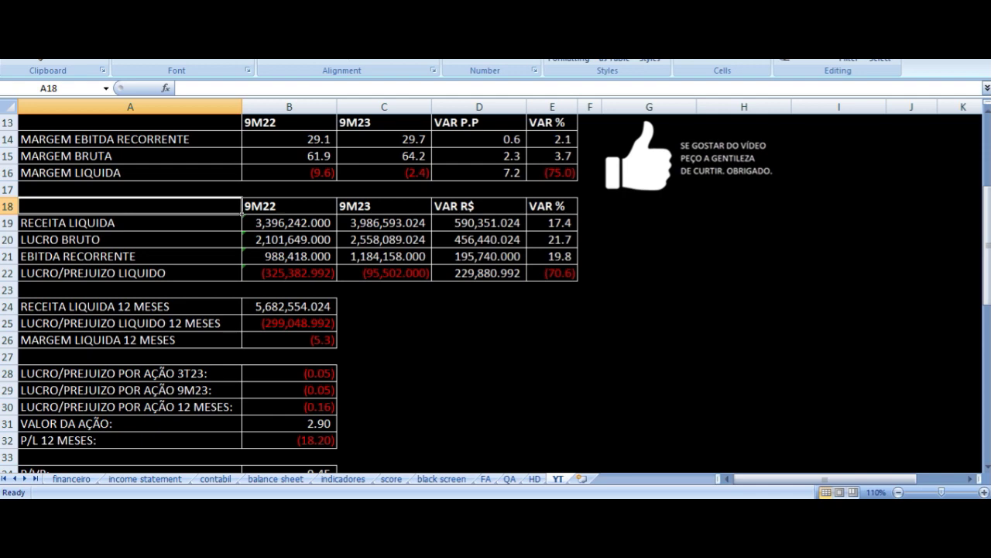
key(Right)
key(Right)
key(Right)
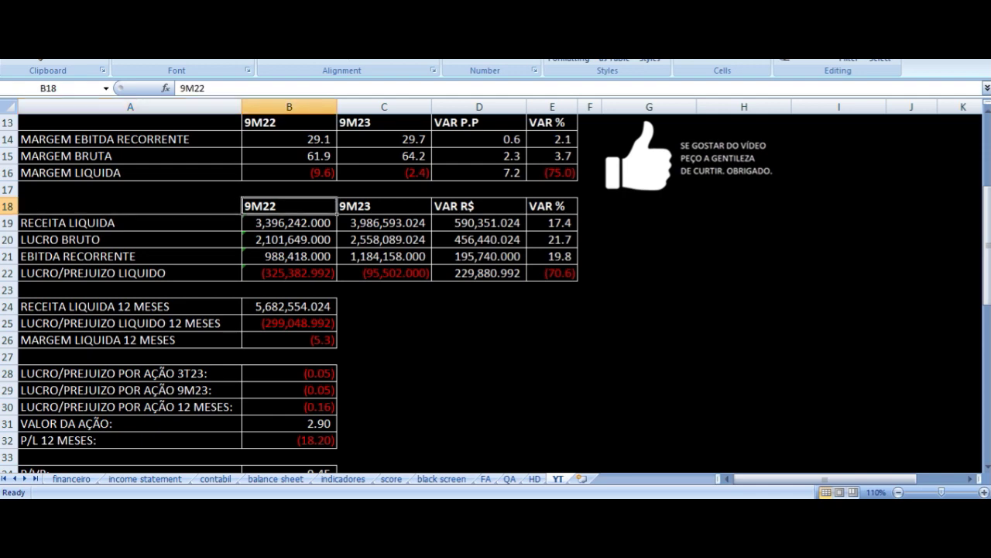
key(Down)
key(Right)
key(Down)
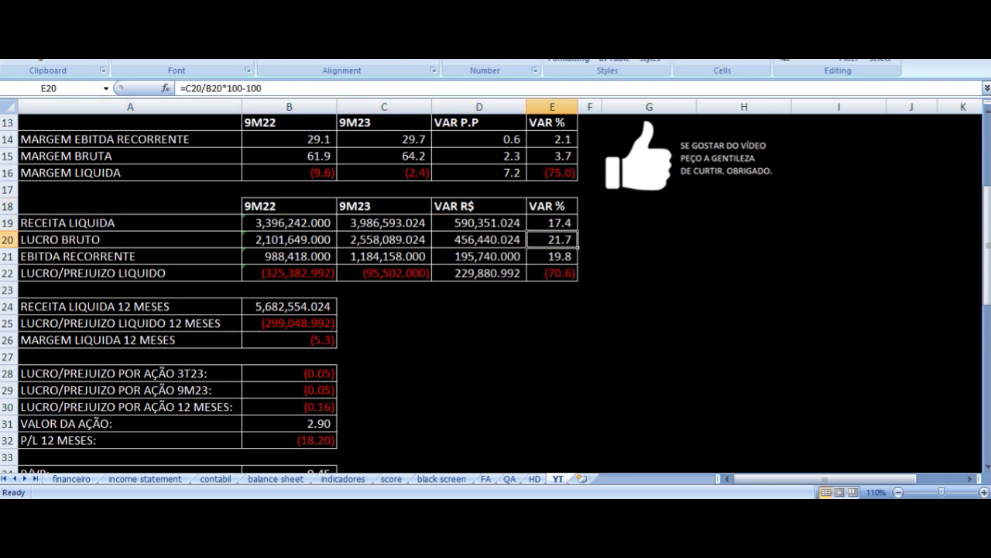
key(Down)
key(Down)
key(Left)
key(Left)
key(Left)
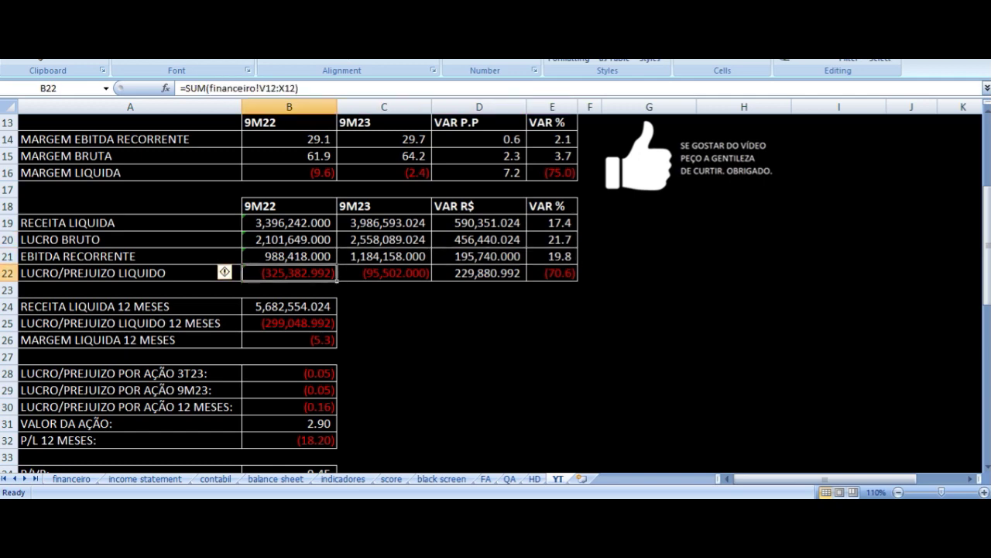
key(Right)
key(Right)
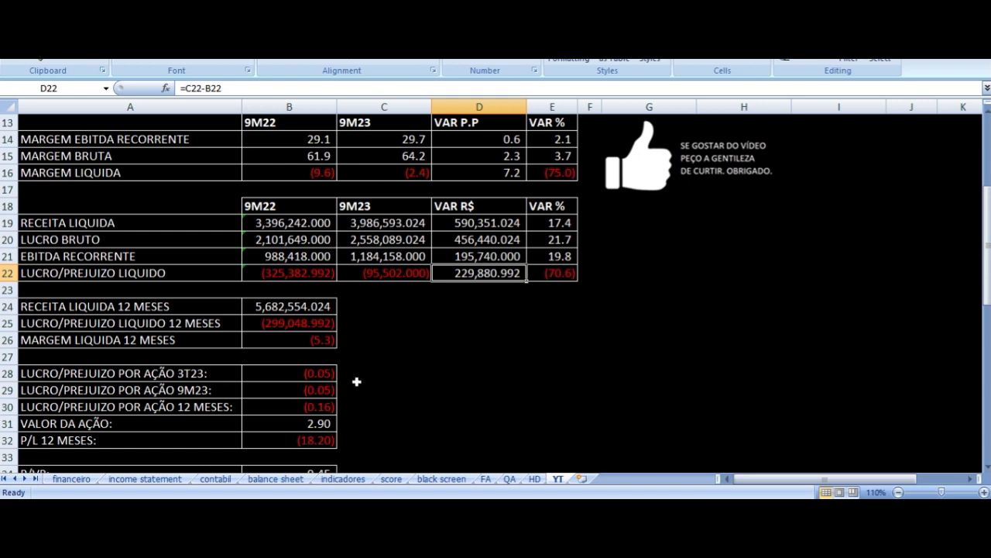
Select the 3T22–3T23 comparison block and the 2T23–3T23 block G1:J10 in turn to review both quarterly comparisons.
scroll(353, 380, up, 4)
drag(308, 121, 526, 267)
drag(659, 124, 918, 272)
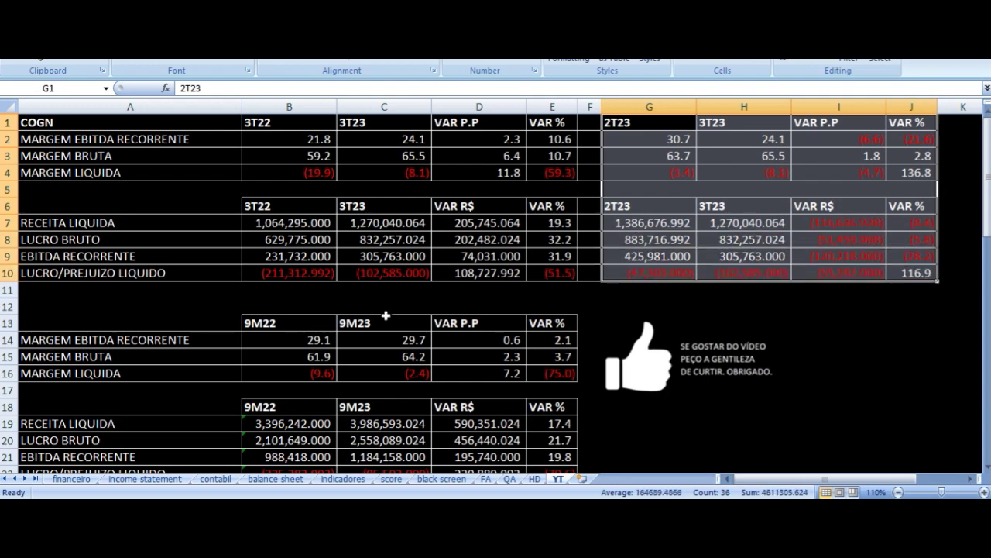
Examine the 12-month block, focusing on LUCRO/PREJUIZO LIQUIDO 12 MESES and MARGEM LIQUIDA 12 MESES.
scroll(343, 294, down, 1)
scroll(342, 294, down, 3)
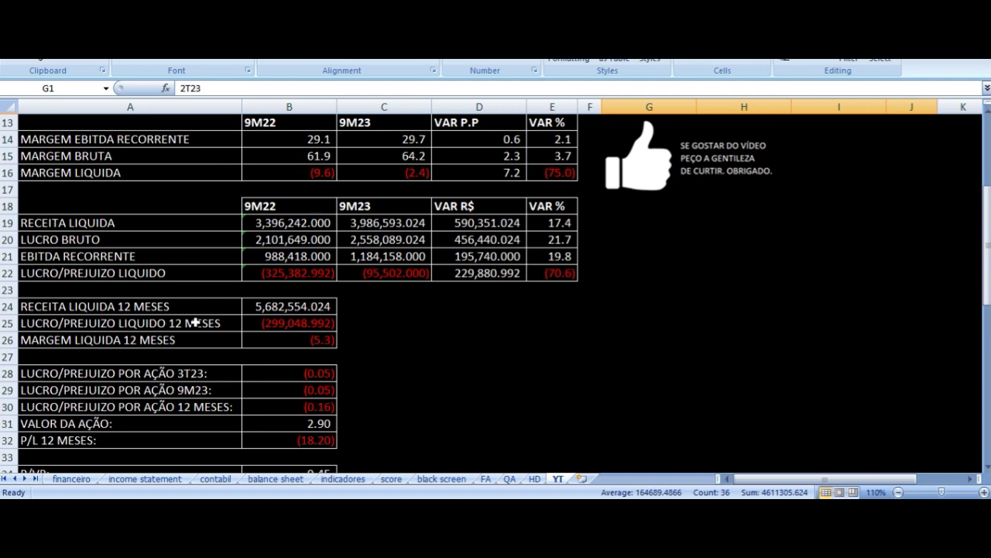
scroll(195, 322, down, 2)
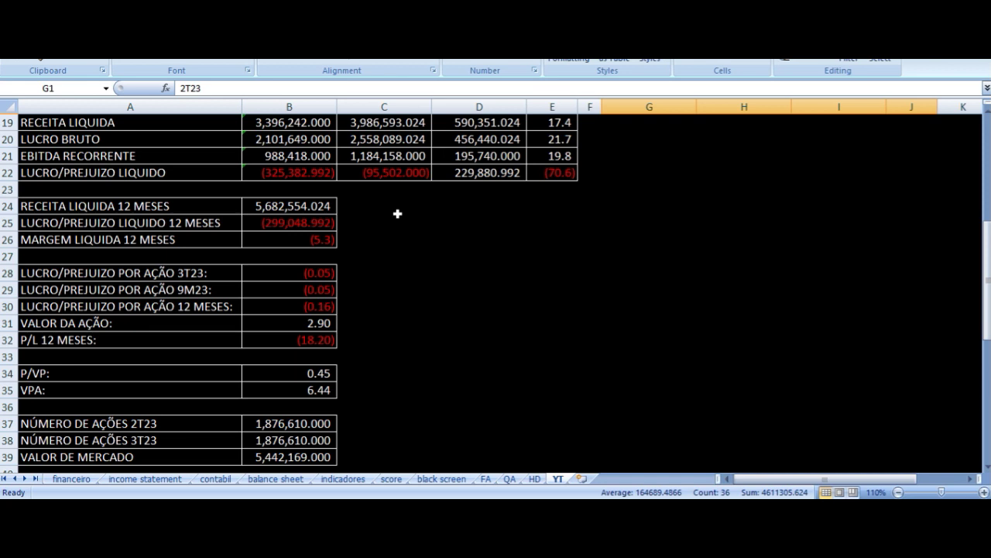
click(353, 229)
key(Left)
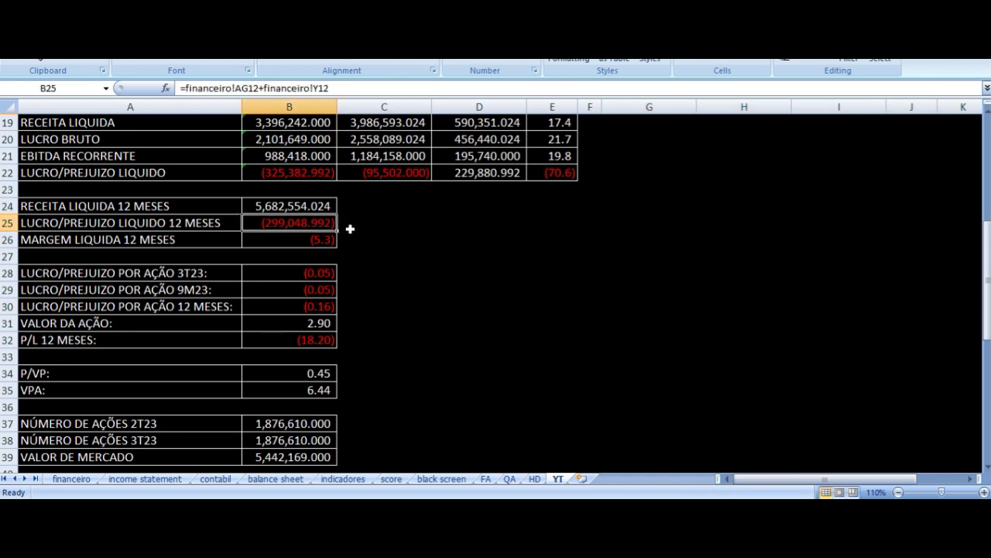
key(Down)
key(Left)
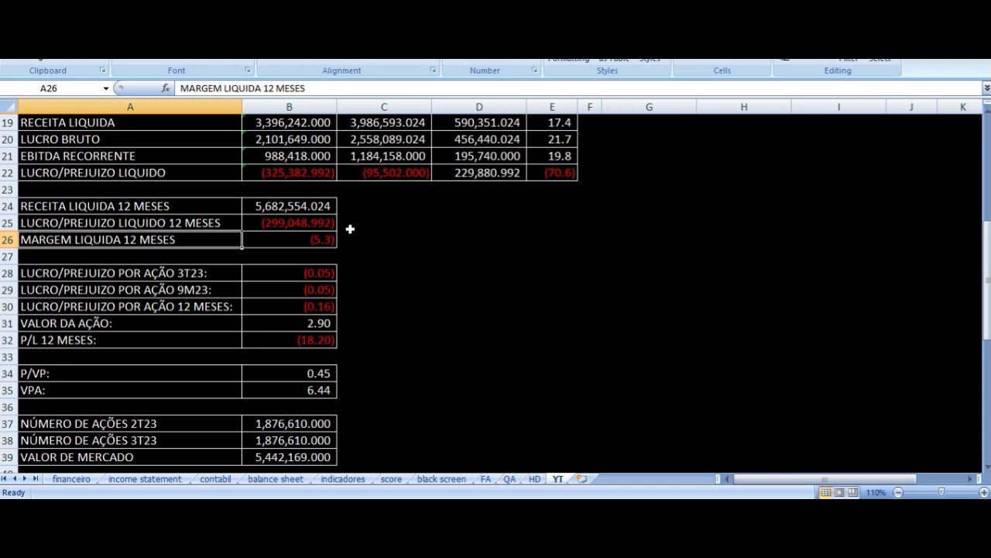
key(Right)
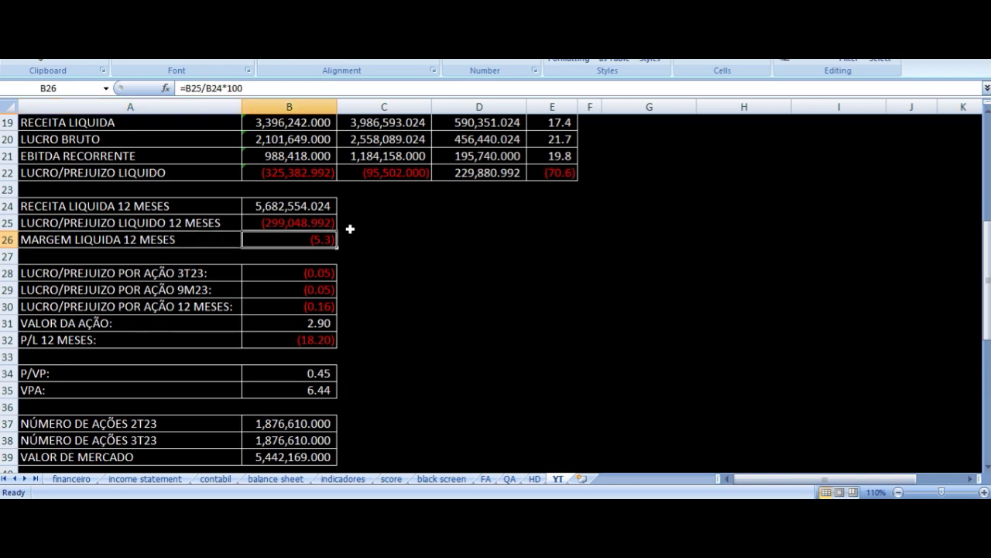
Examine LUCRO/PREJUIZO POR AÇÃO for 3T23, 9M23 and 12 MESES, going through each label and its value.
key(Up)
key(Down)
key(Down)
key(Down)
key(Left)
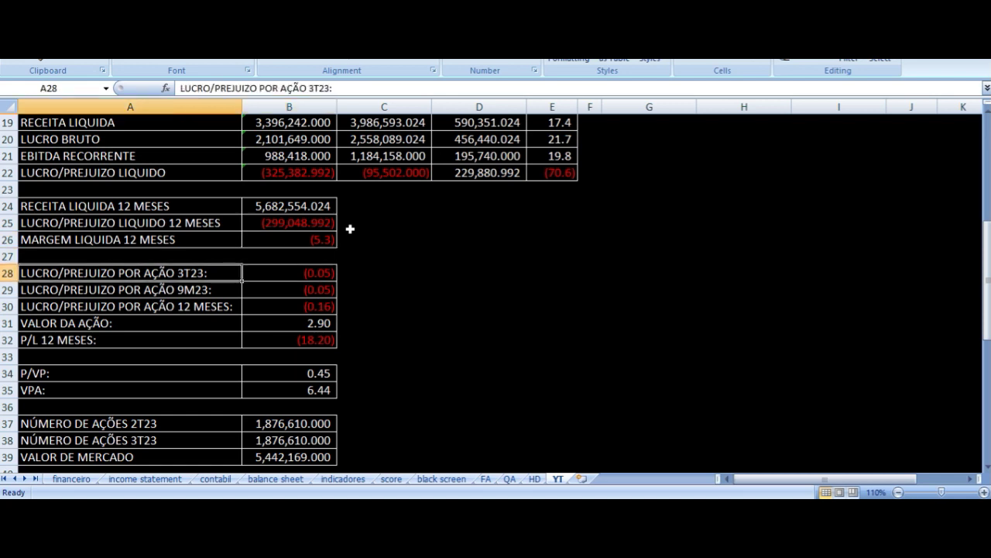
key(Right)
key(Down)
key(Left)
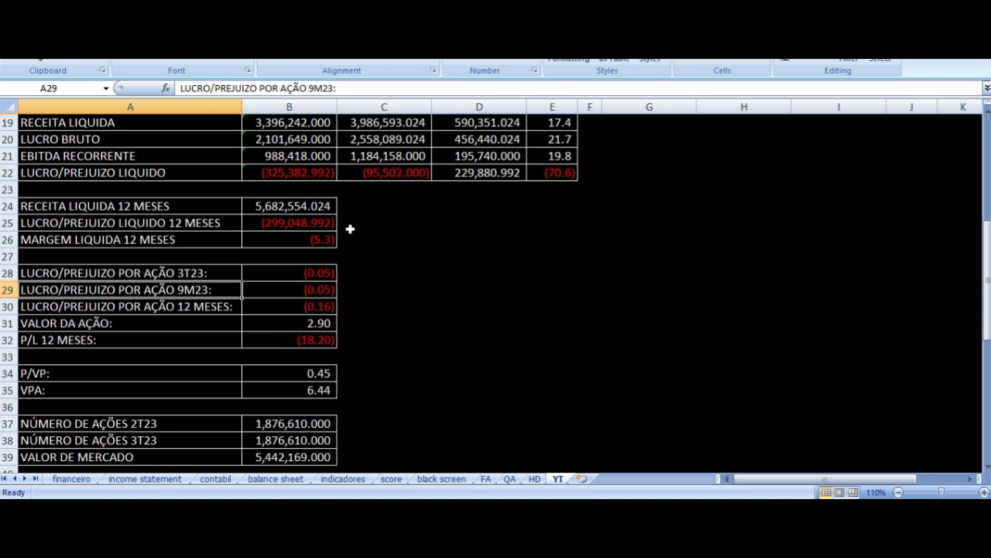
key(Right)
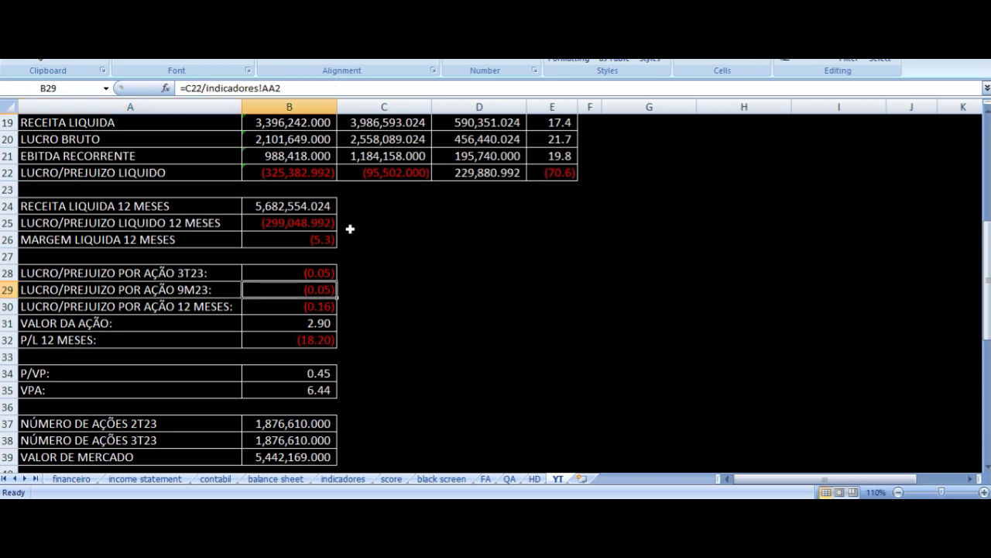
key(Down)
key(Left)
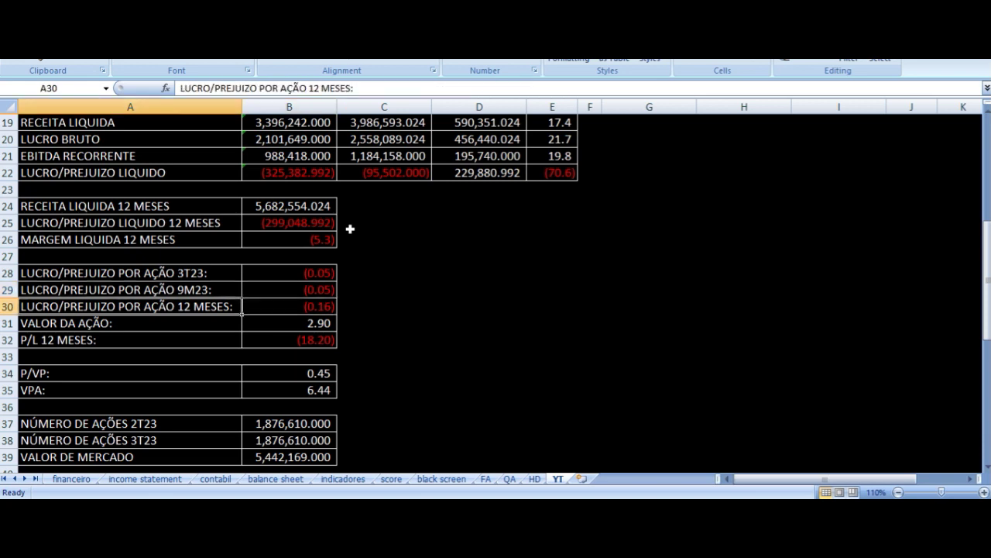
key(Right)
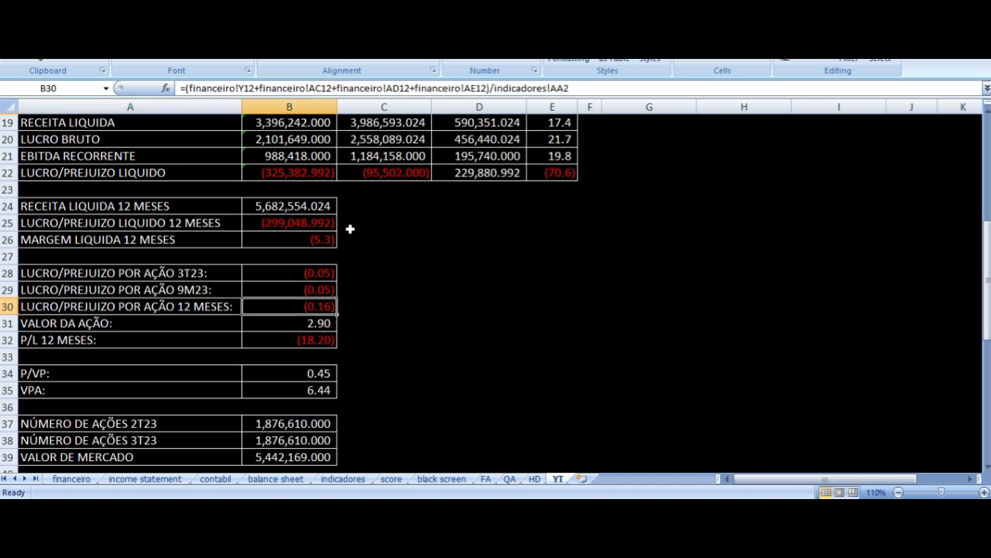
Review VALOR DA AÇÃO and P/L 12 MESES, relating them to LUCRO/PREJUIZO LIQUIDO 12 MESES.
key(Down)
key(Left)
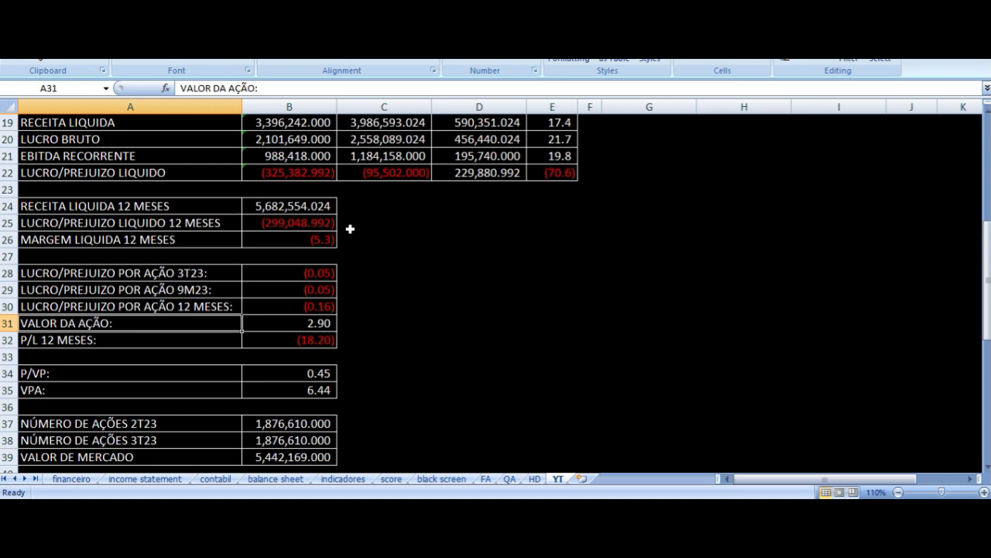
key(Right)
key(Down)
key(Left)
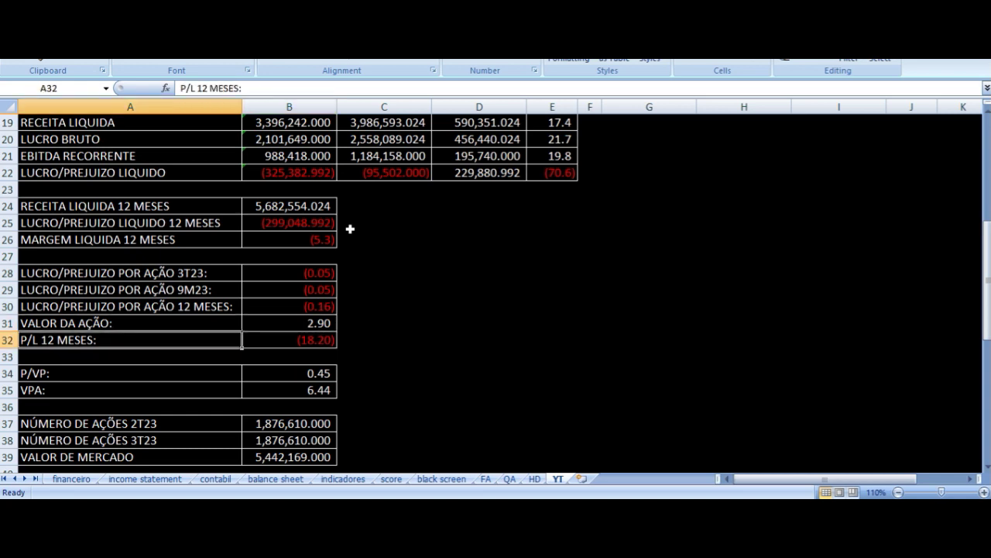
key(Right)
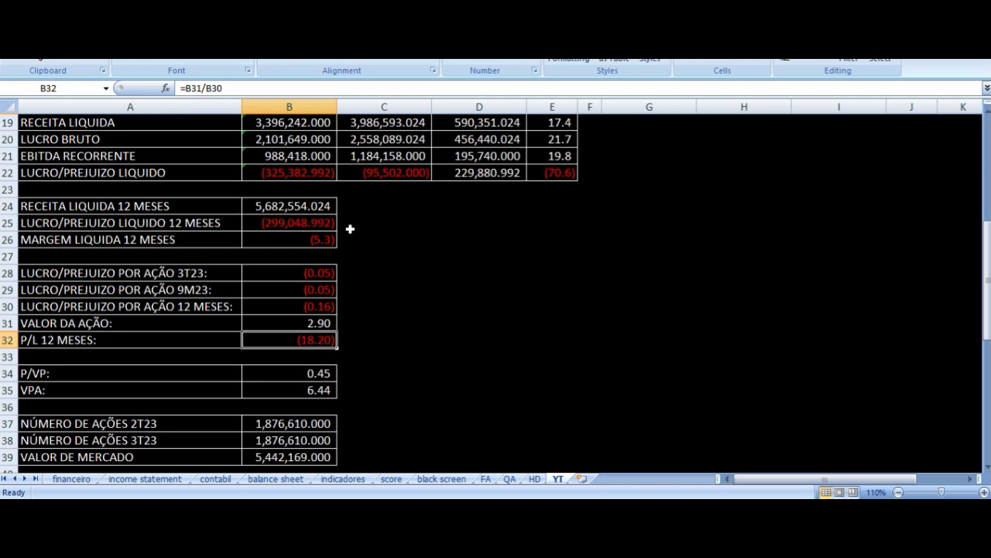
click(315, 224)
Examine the P/VP and VPA values in B34 and B35.
scroll(410, 303, down, 2)
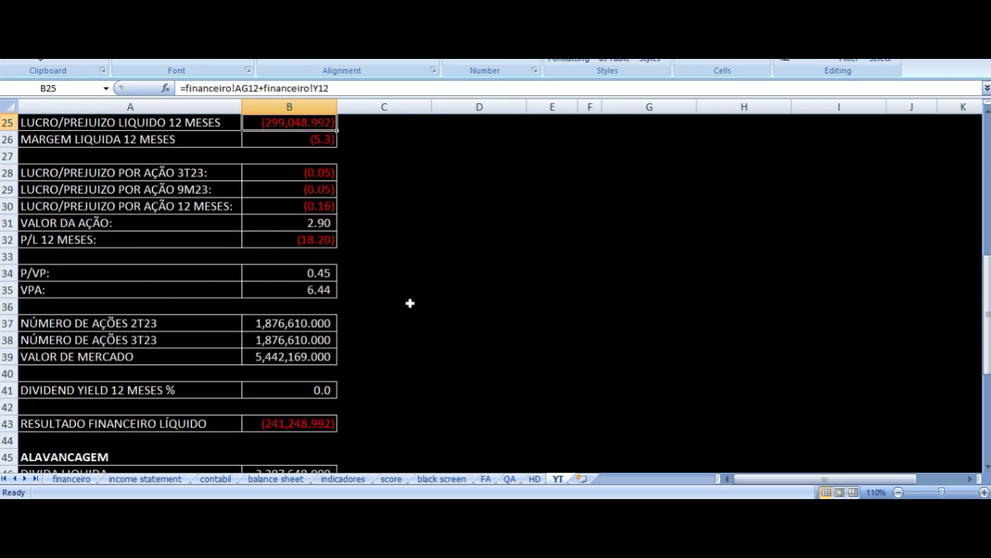
scroll(410, 303, down, 1)
scroll(378, 311, up, 1)
click(280, 275)
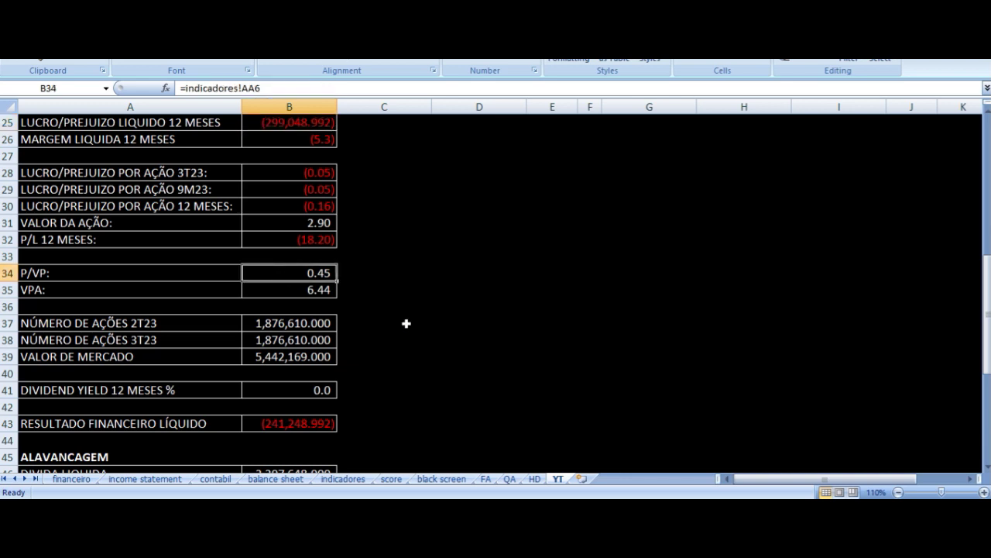
key(Down)
key(Left)
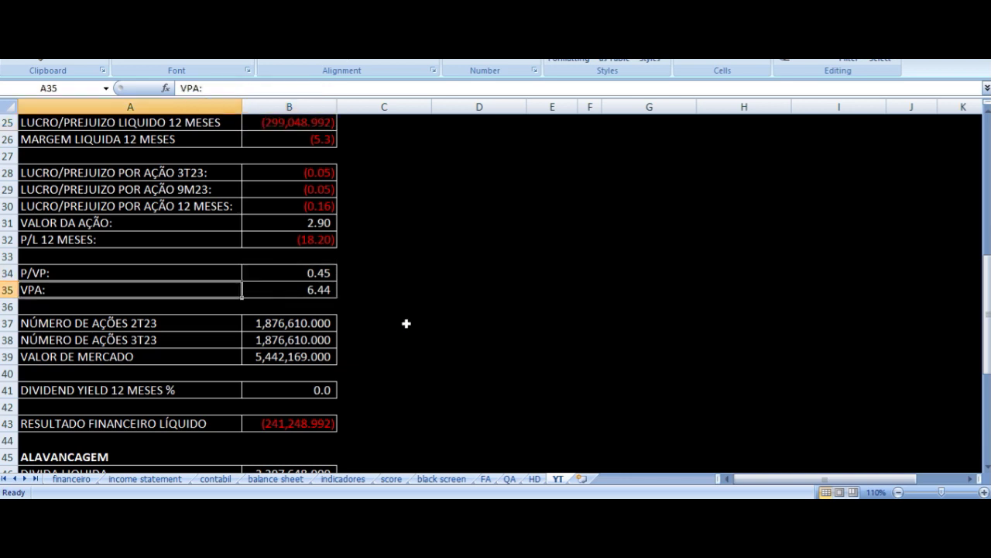
key(Right)
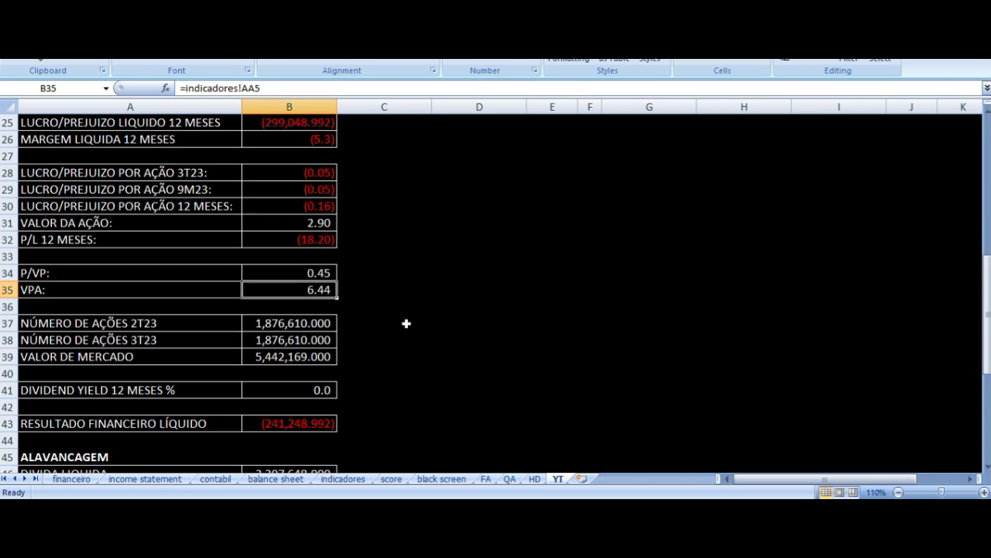
Compare VALOR DA AÇÃO in B31 with the VPA in B35.
key(Up)
key(Up)
key(Up)
key(Up)
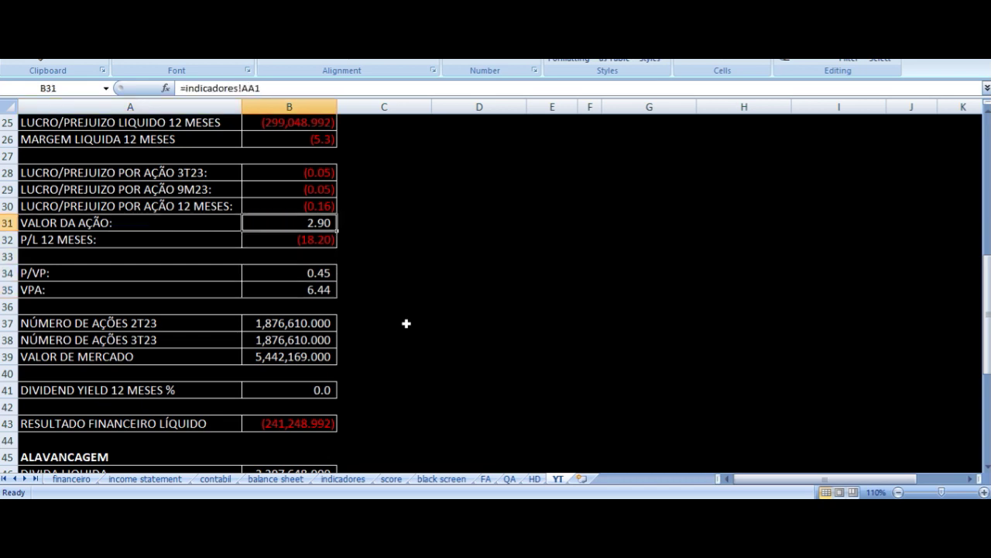
key(Left)
key(Right)
key(Down)
key(Down)
key(Down)
key(Down)
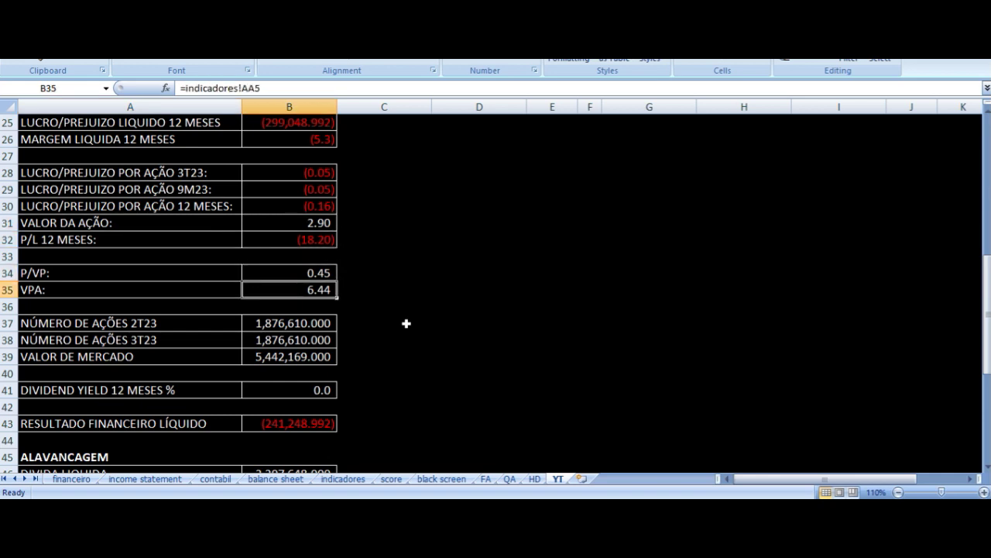
Recheck the P/VP and VPA rows, going back and forth between their labels and values.
key(Left)
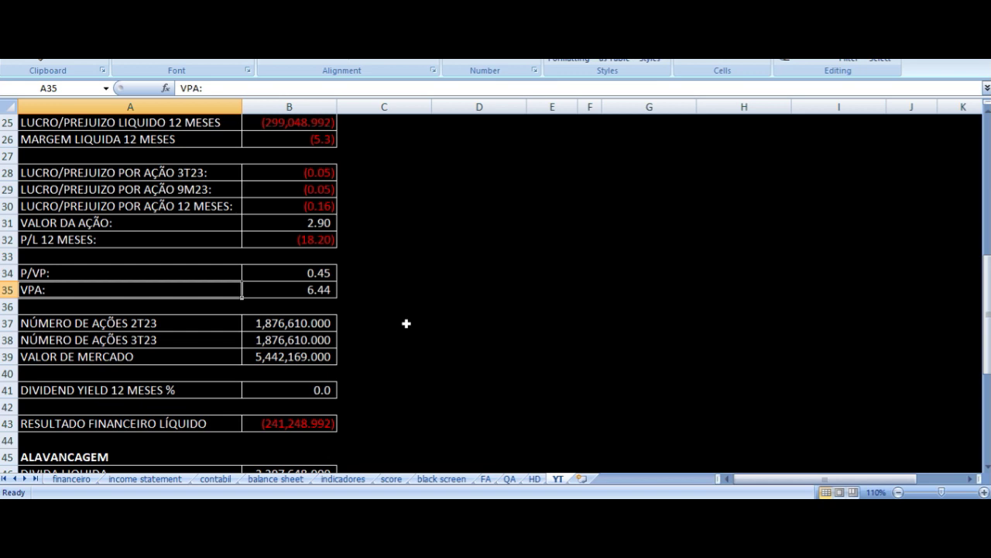
key(Up)
key(Right)
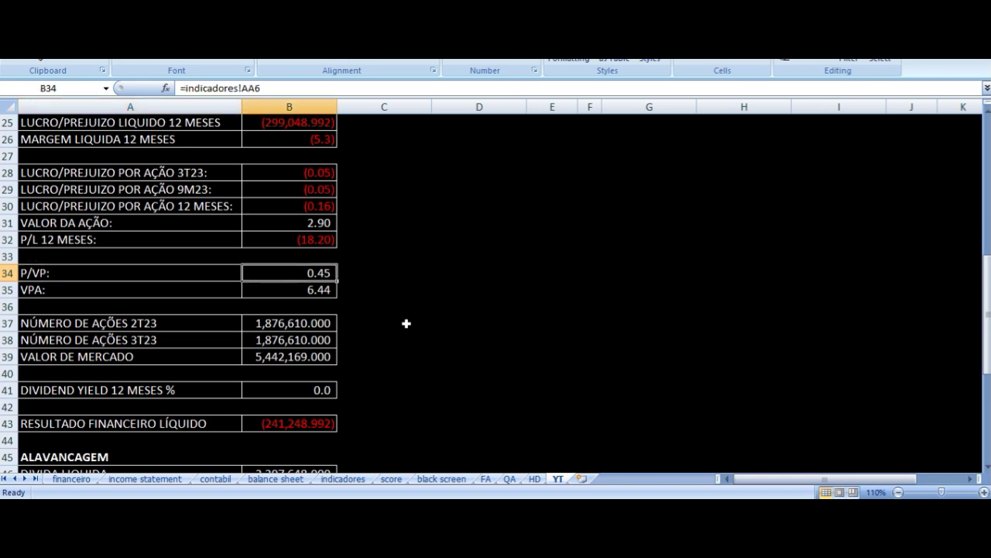
key(Left)
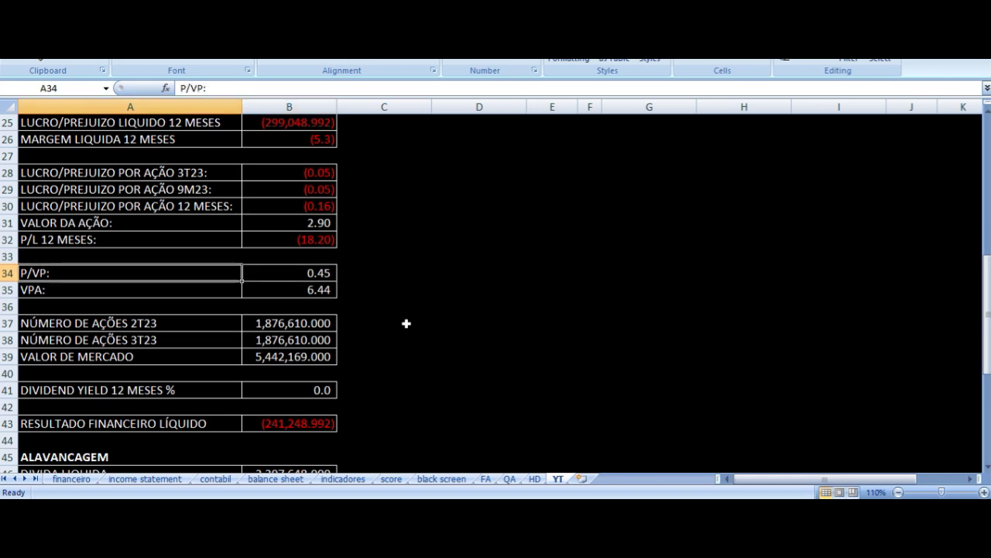
key(Right)
key(Down)
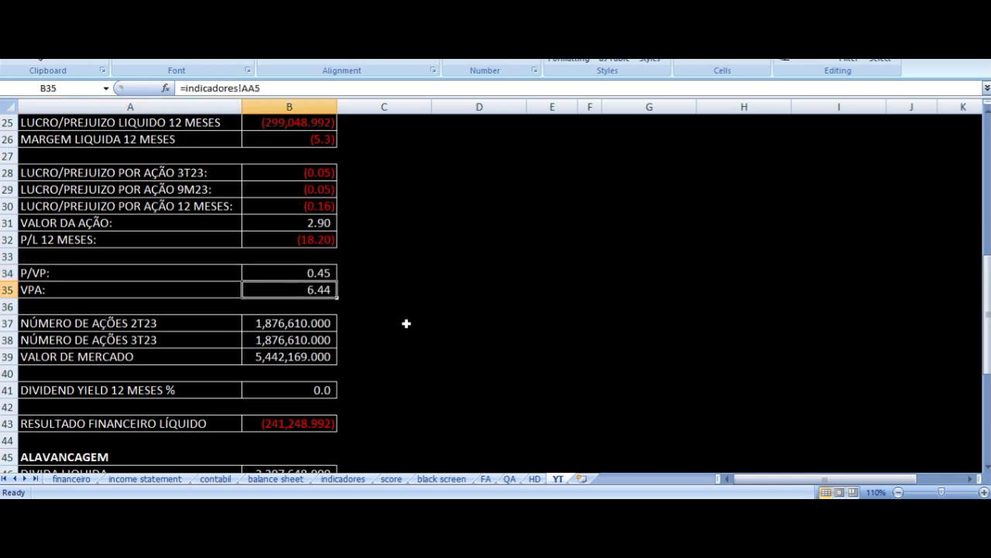
key(Left)
key(Up)
key(Right)
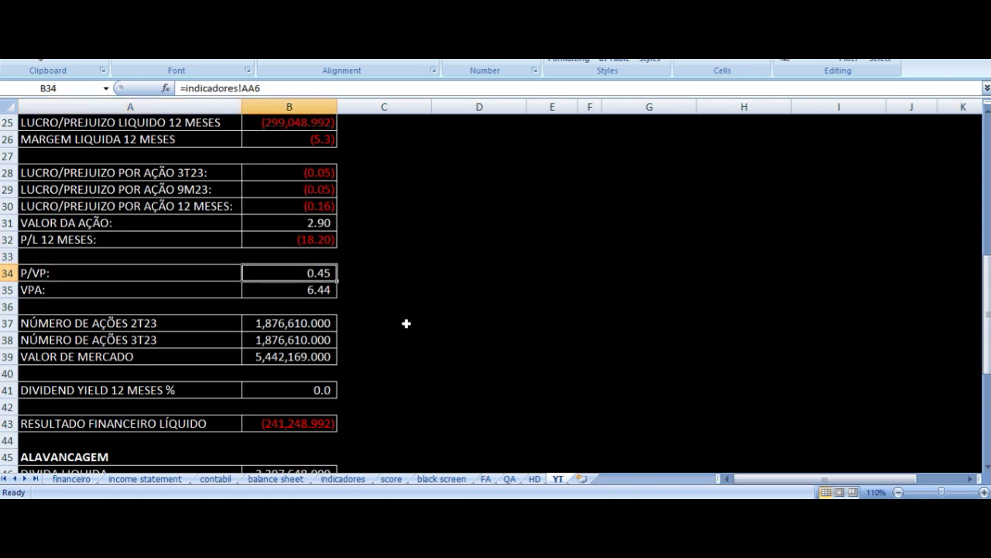
Check the VPA once more against the share price in VALOR DA AÇÃO.
key(Down)
key(Up)
key(Up)
key(Up)
key(Up)
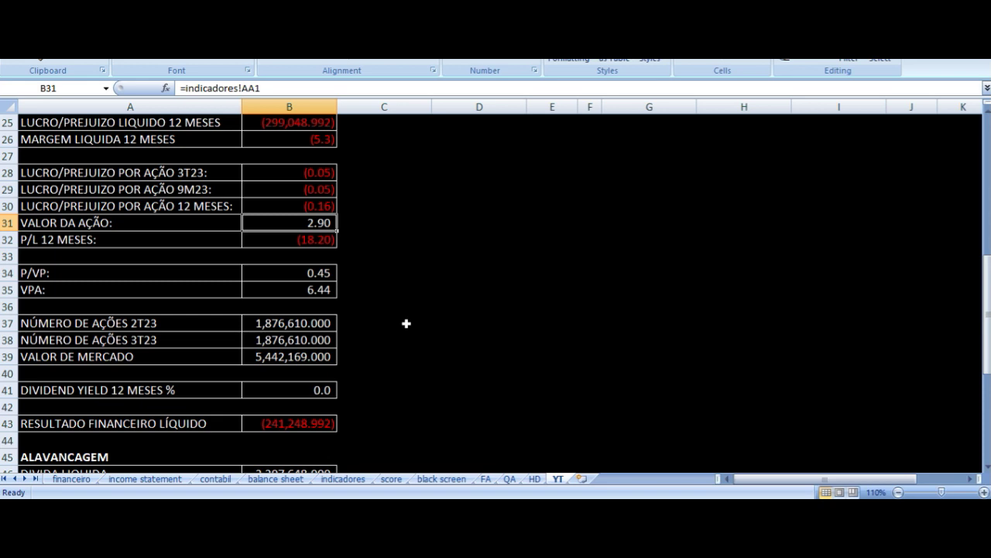
Review NÚMERO DE AÇÕES for 2T23 and 3T23, plus VALOR DE MERCADO.
scroll(361, 298, down, 2)
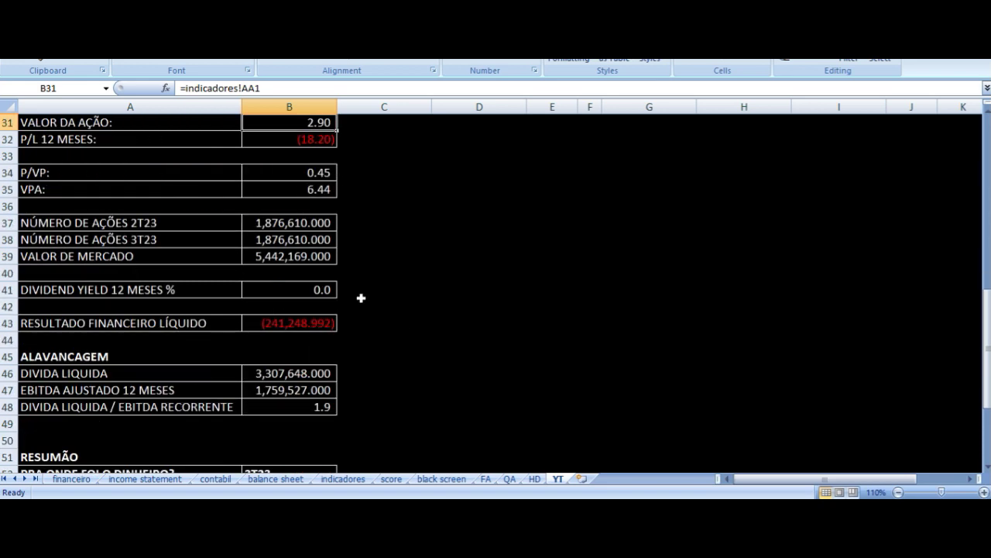
click(295, 223)
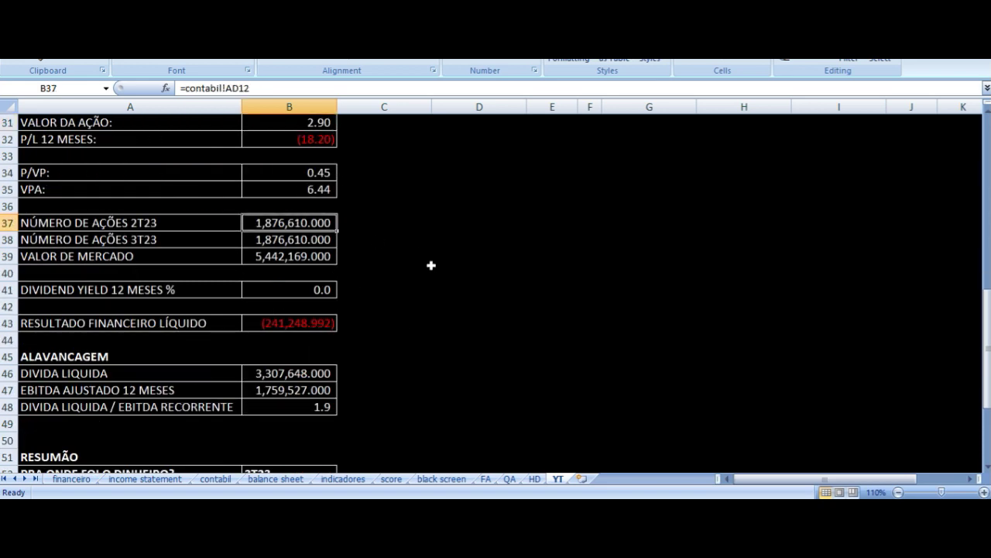
key(Left)
key(Down)
key(Right)
key(Down)
key(Left)
key(Right)
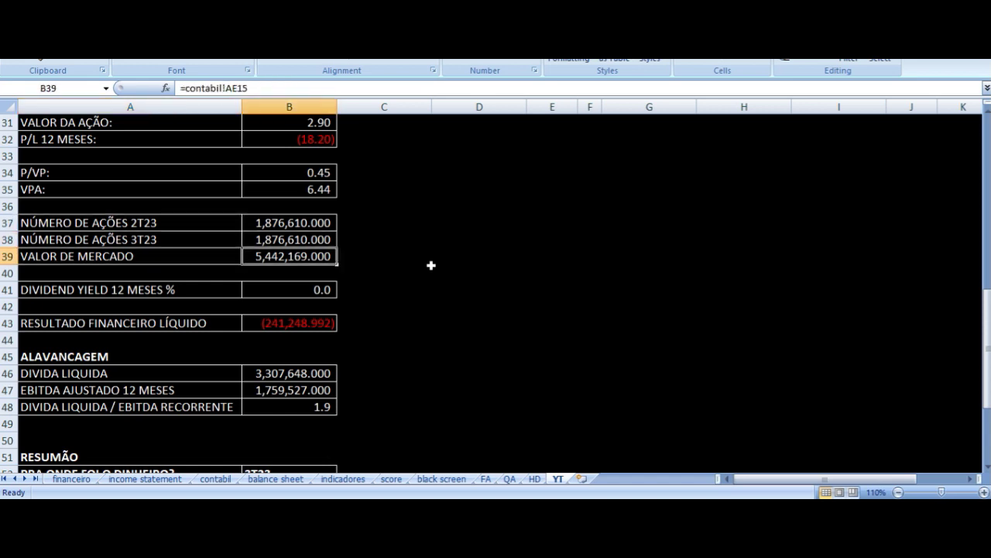
Examine DIVIDEND YIELD 12 MESES % and RESULTADO FINANCEIRO LÍQUIDO.
key(Down)
key(Down)
key(Left)
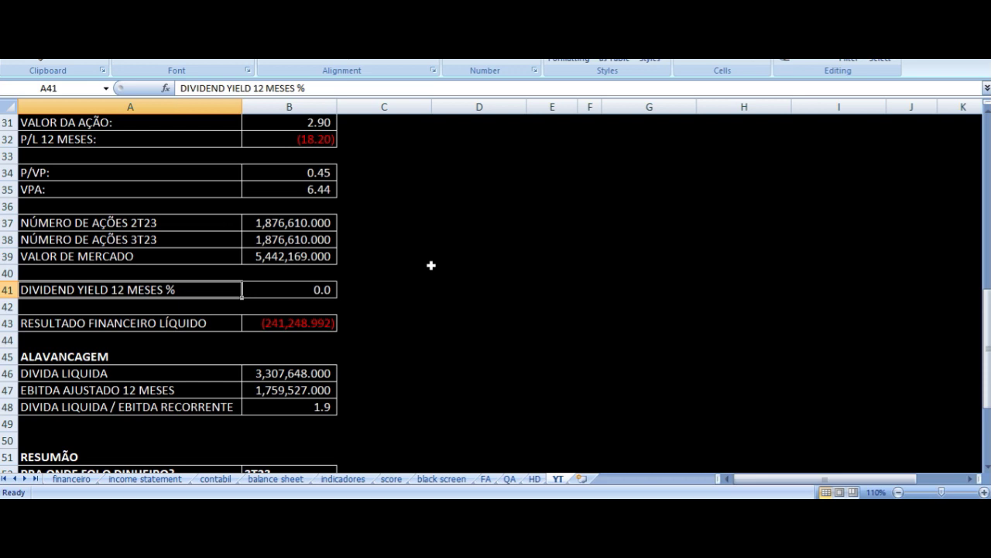
key(Right)
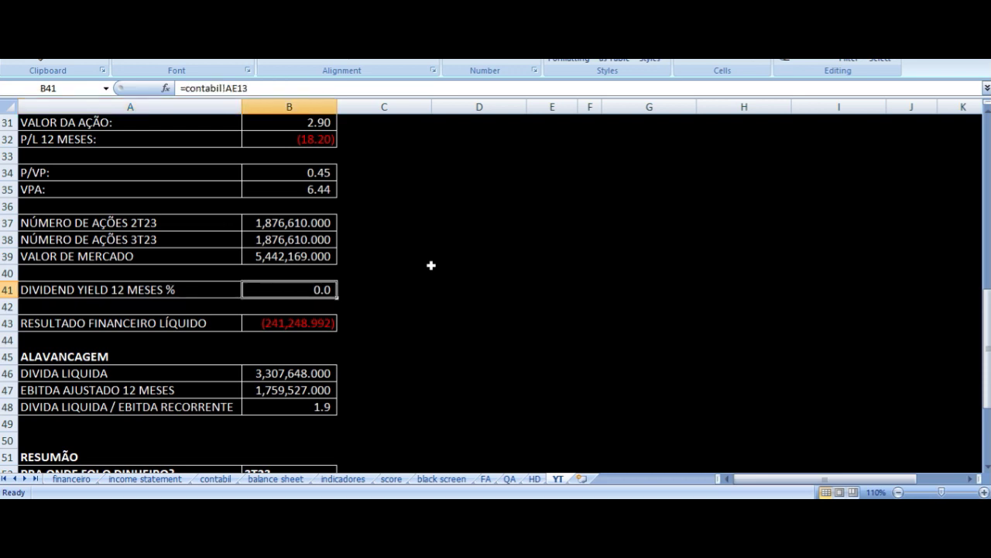
key(Down)
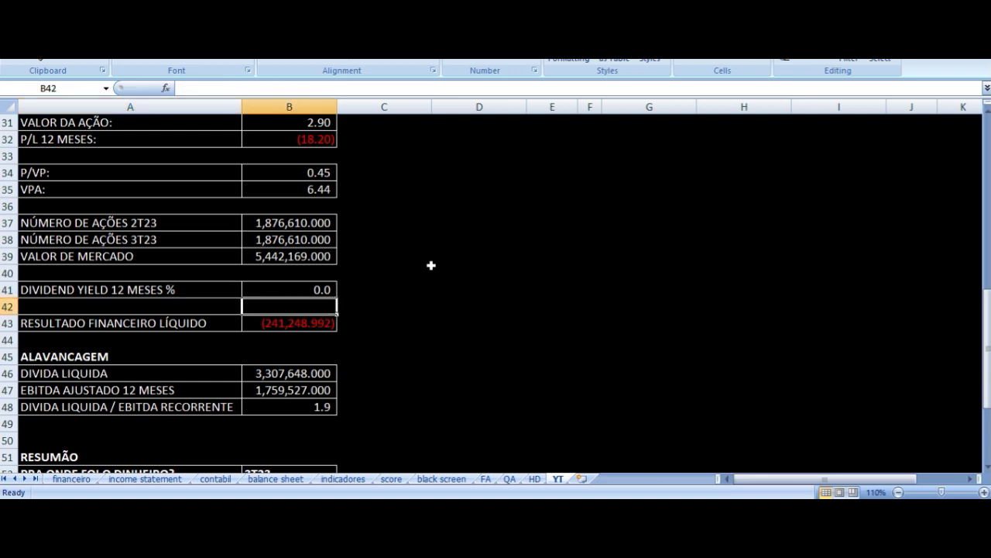
key(Down)
key(Left)
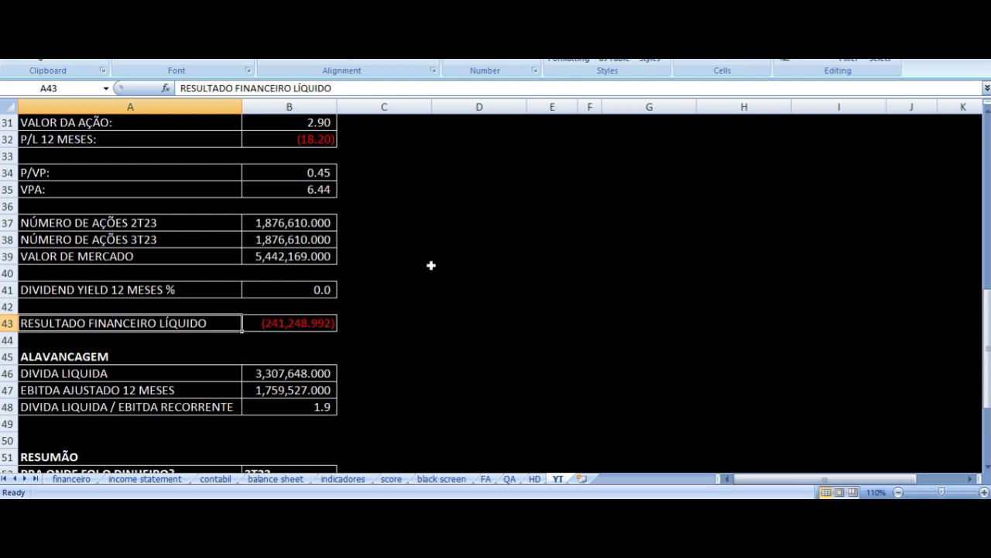
key(Right)
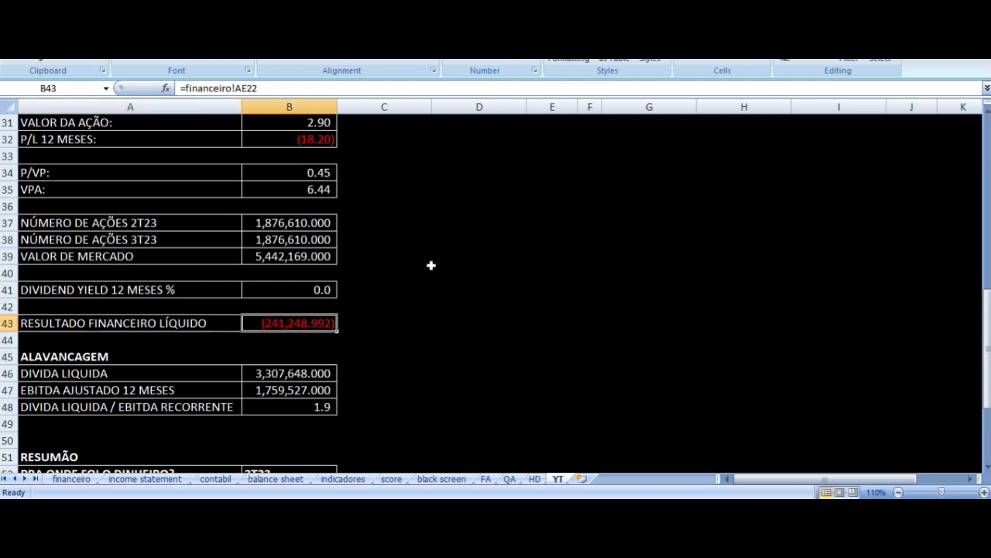
Review the ALAVANCAGEM block, covering DIVIDA LIQUIDA, EBITDA AJUSTADO 12 MESES and DIVIDA LIQUIDA / EBITDA RECORRENTE.
scroll(398, 311, down, 3)
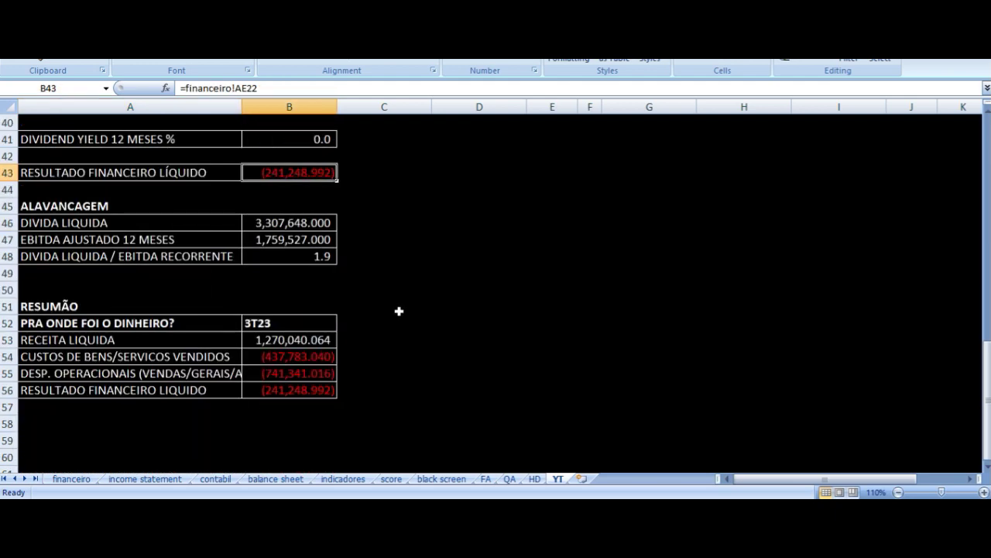
click(314, 260)
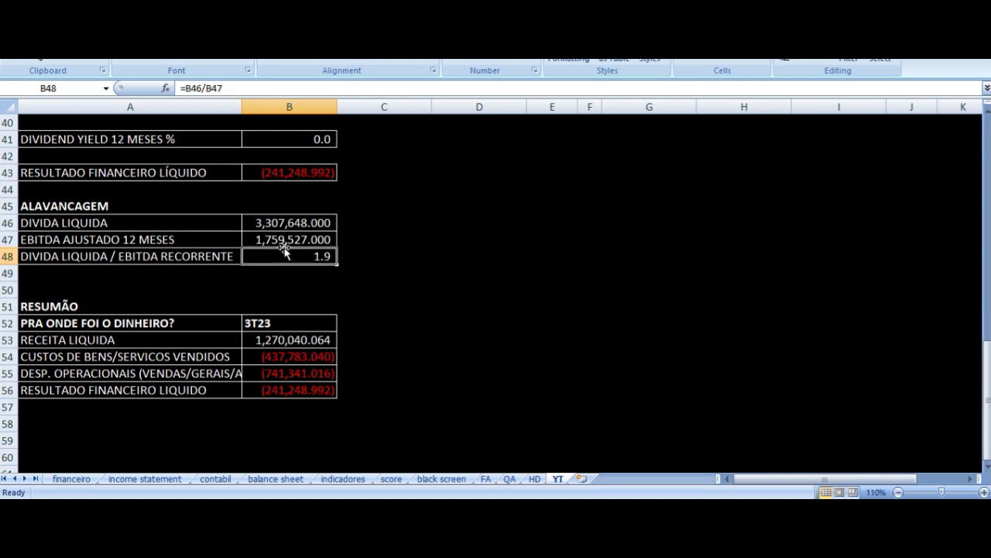
click(219, 222)
key(Right)
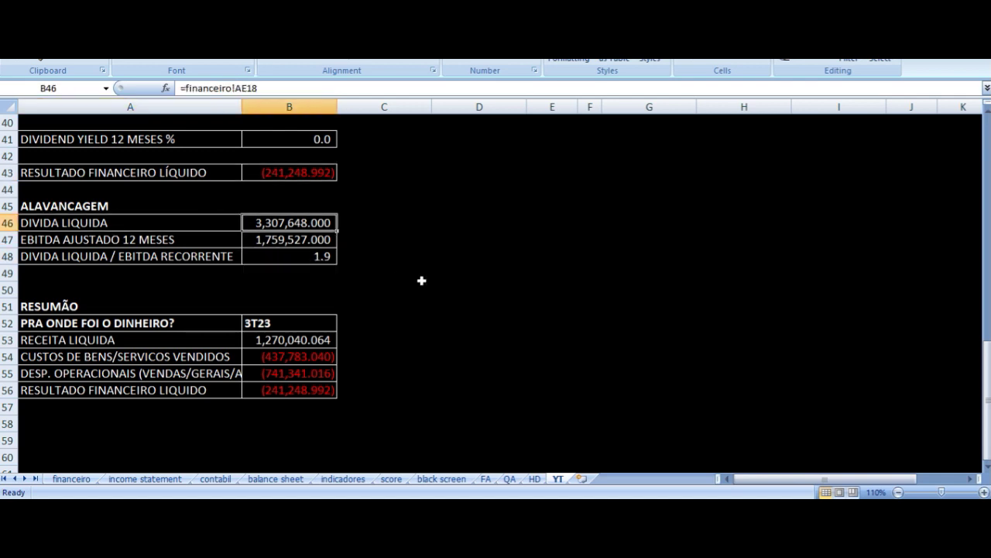
key(Return)
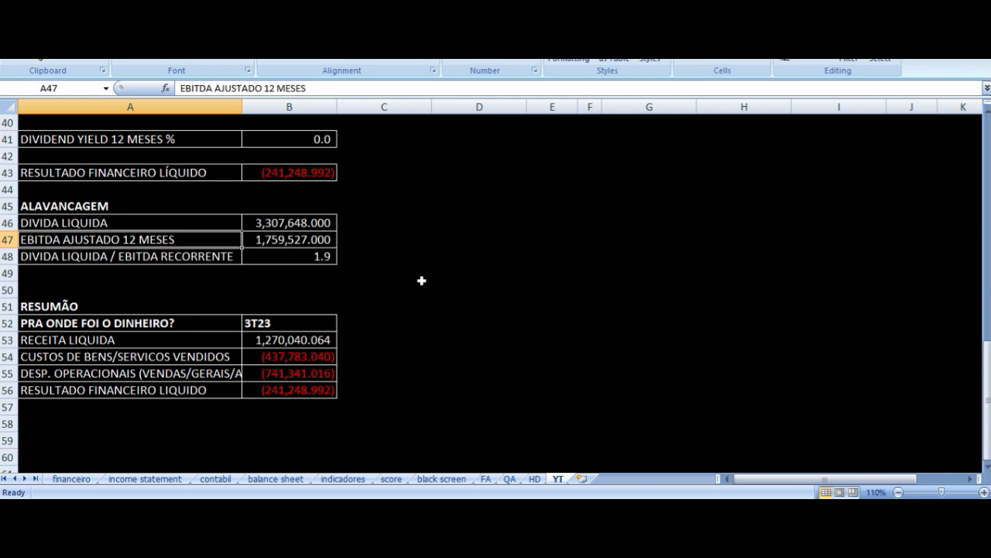
key(Right)
key(Return)
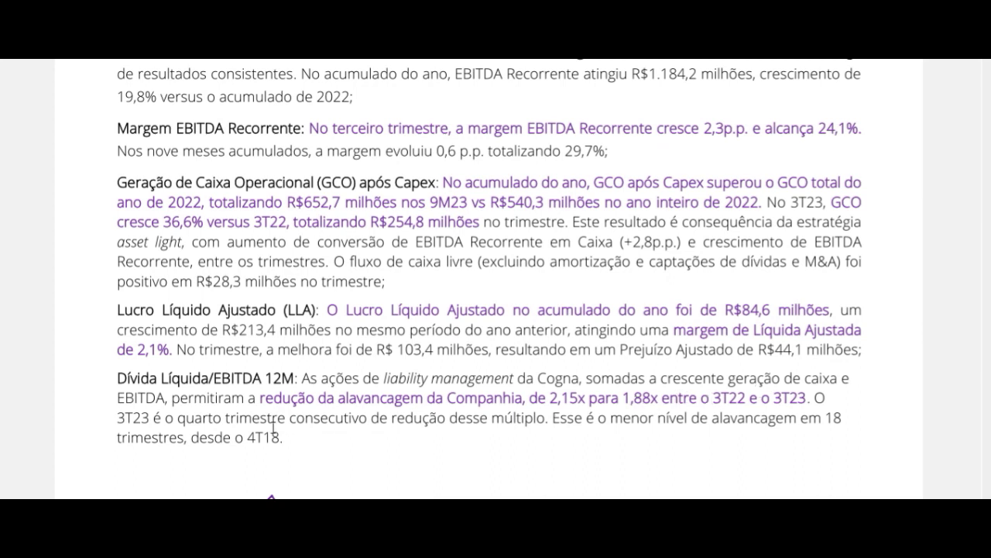
In the earnings report's Dívida Líquida/EBITDA 12M paragraph, mark the text from "é o quarto trimestre consecutivo" through "desde o 4T18".
drag(152, 419, 300, 441)
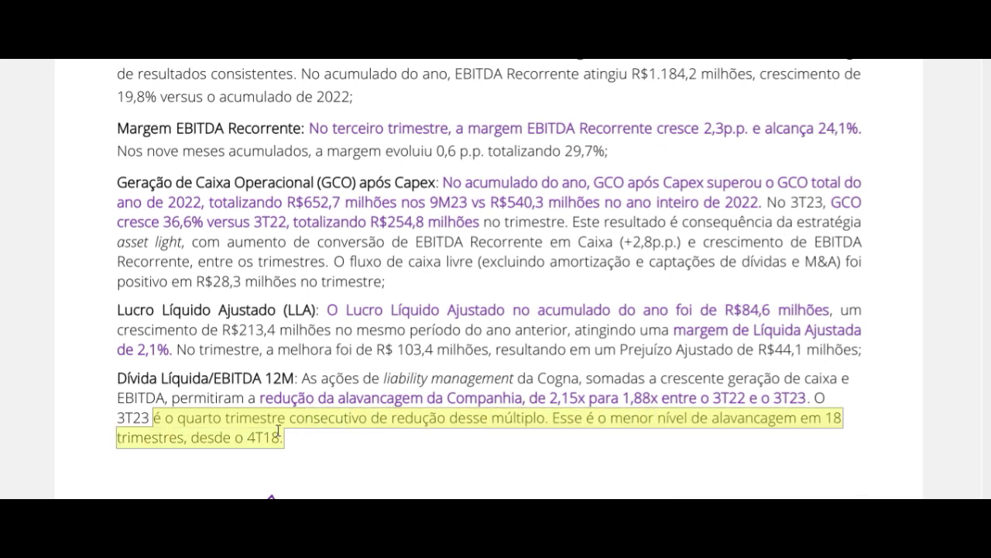
click(267, 426)
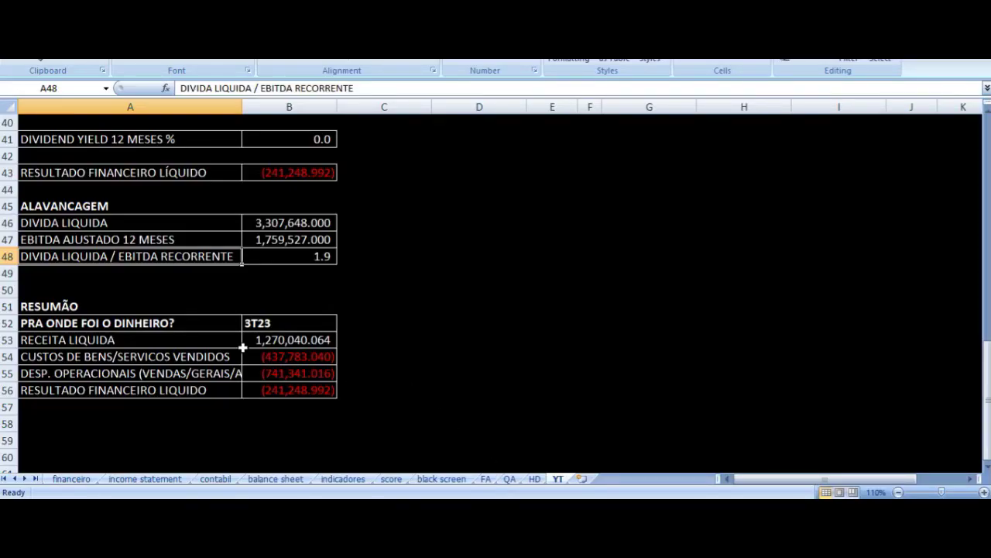
Compare RECEITA LIQUIDA in the RESUMÃO block with the 3T23 RECEITA LIQUIDA and LUCRO/PREJUIZO LIQUIDO in the quarterly table.
click(122, 290)
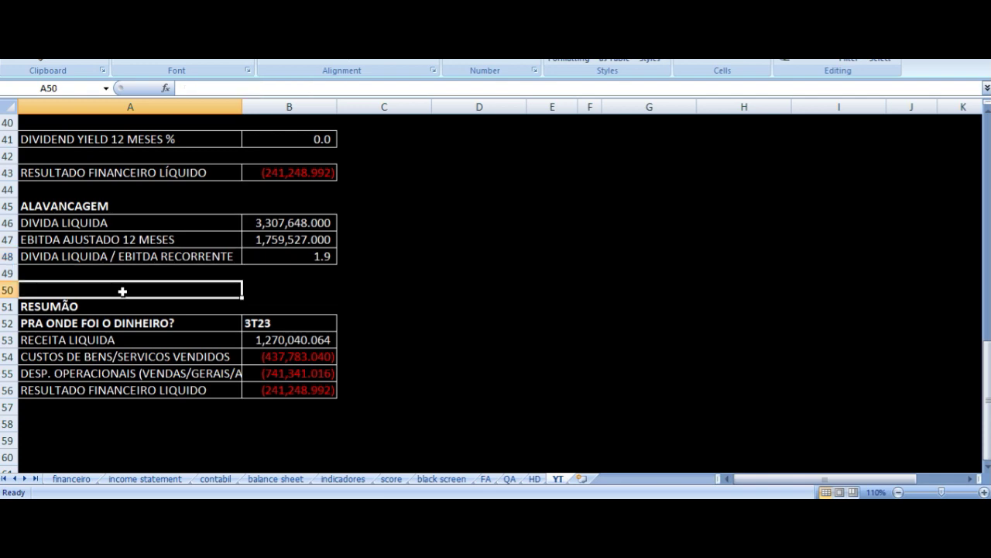
scroll(265, 298, down, 1)
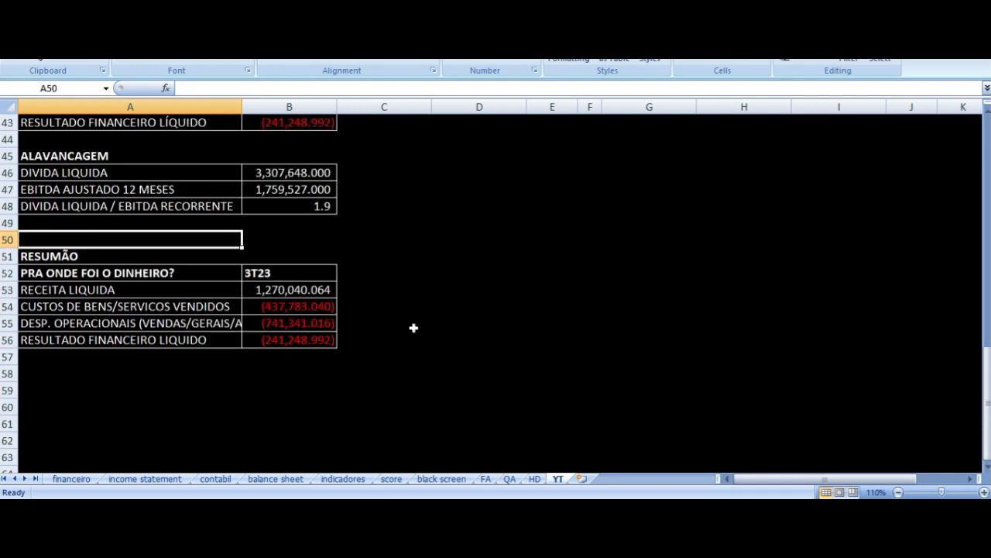
click(288, 292)
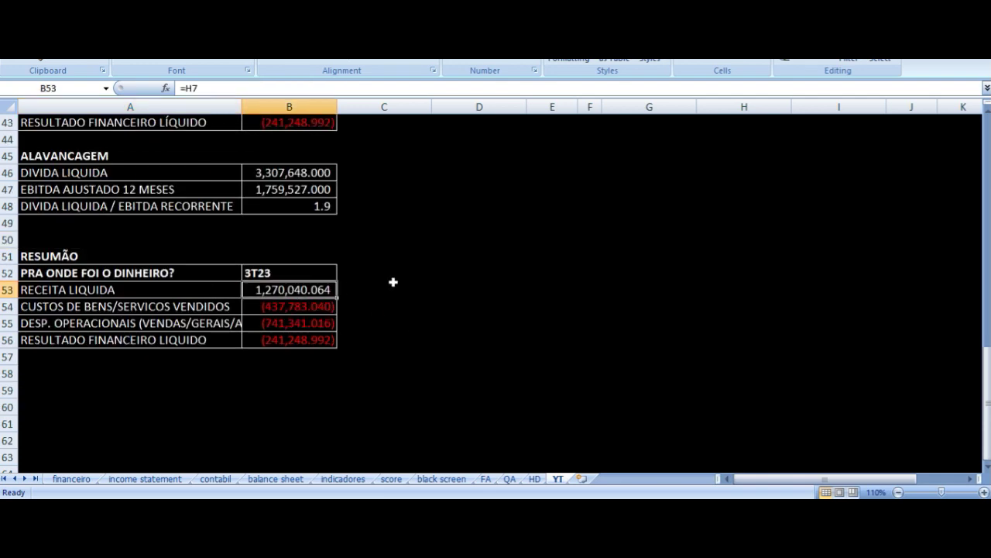
scroll(481, 272, up, 6)
scroll(481, 272, up, 8)
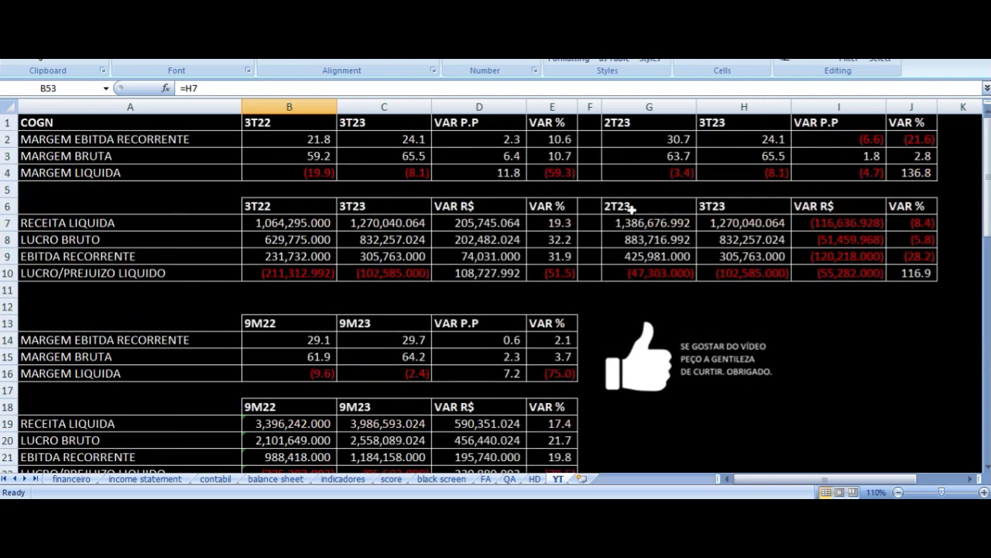
click(731, 223)
scroll(345, 284, down, 4)
scroll(345, 284, up, 4)
click(748, 277)
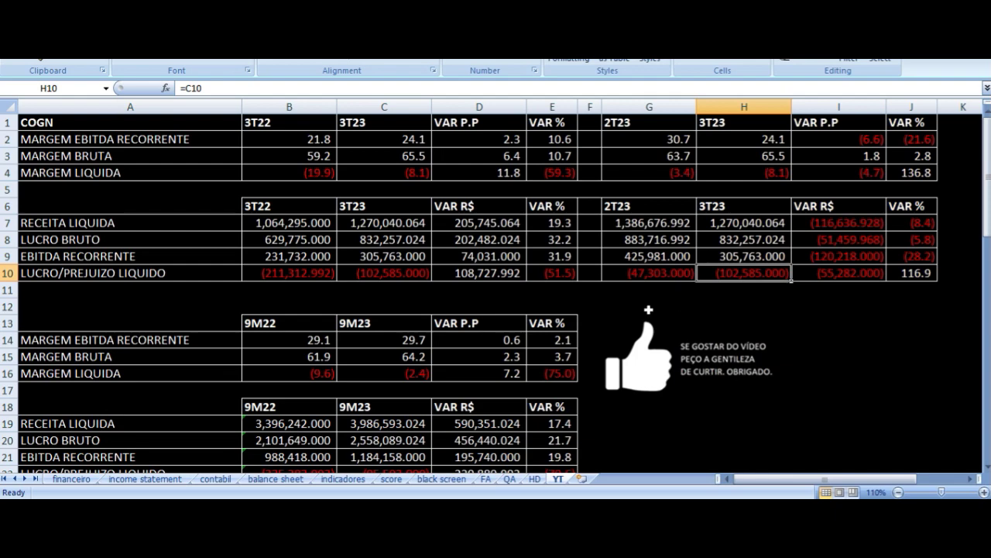
Examine the RESUMÃO lines for CUSTOS DE BENS/SERVICOS VENDIDOS, DESP. OPERACIONAIS and RESULTADO FINANCEIRO LIQUIDO.
scroll(389, 331, down, 15)
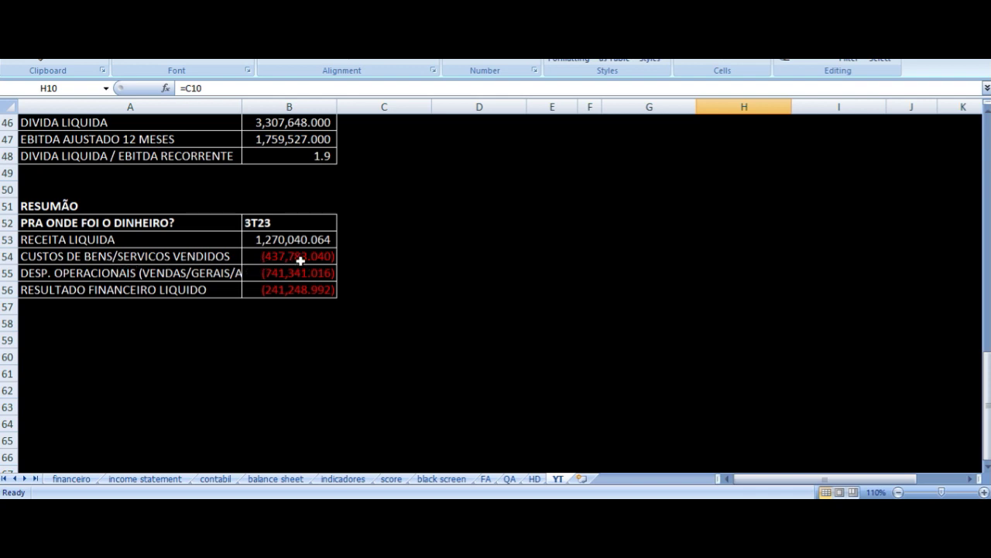
click(265, 256)
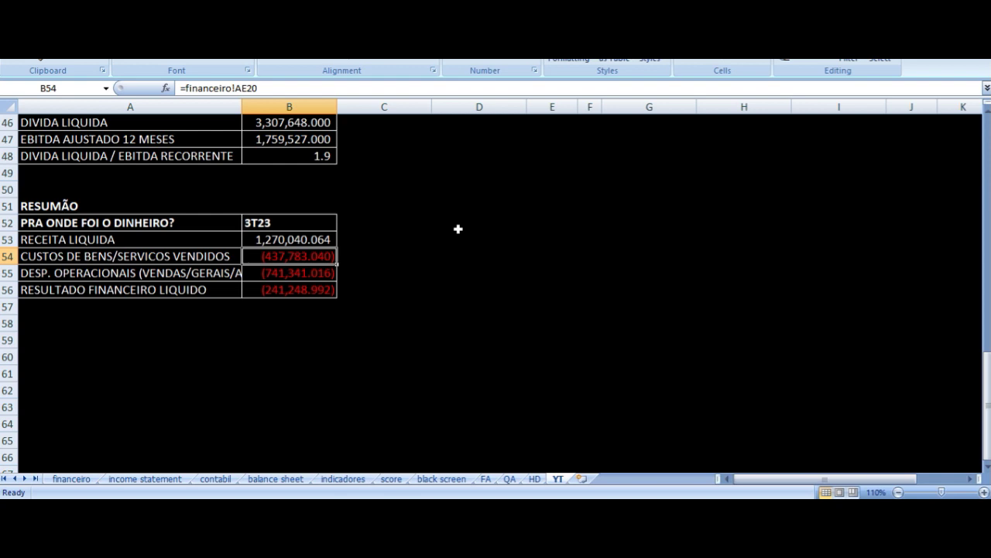
click(272, 275)
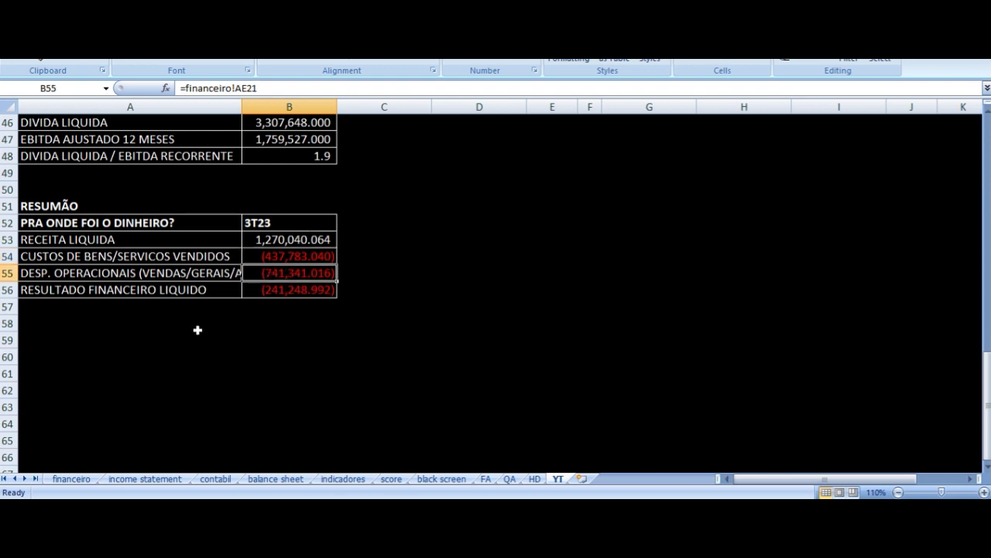
click(296, 290)
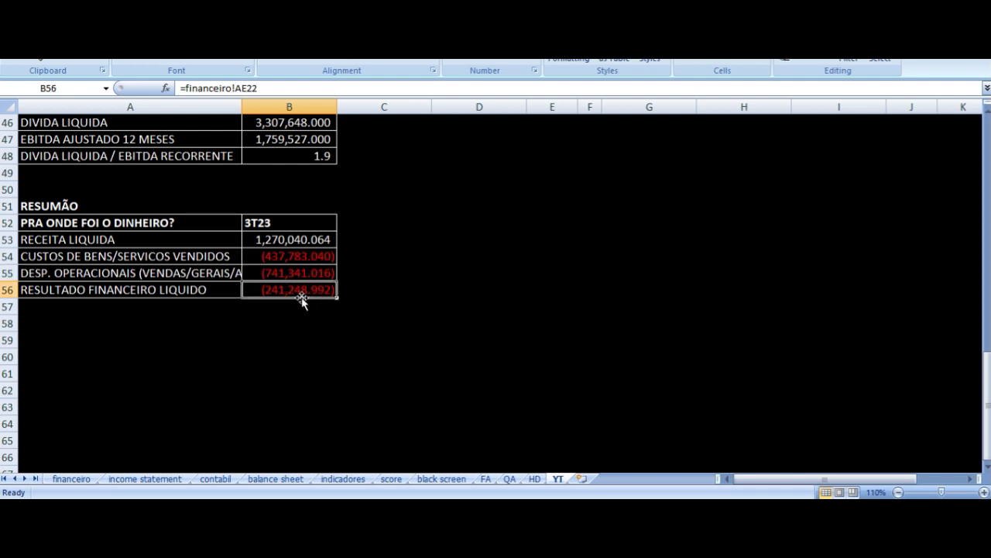
Check the combined sum of the costs, operating expenses and financial result in RESUMÃO against RECEITA LIQUIDA.
drag(293, 257, 307, 321)
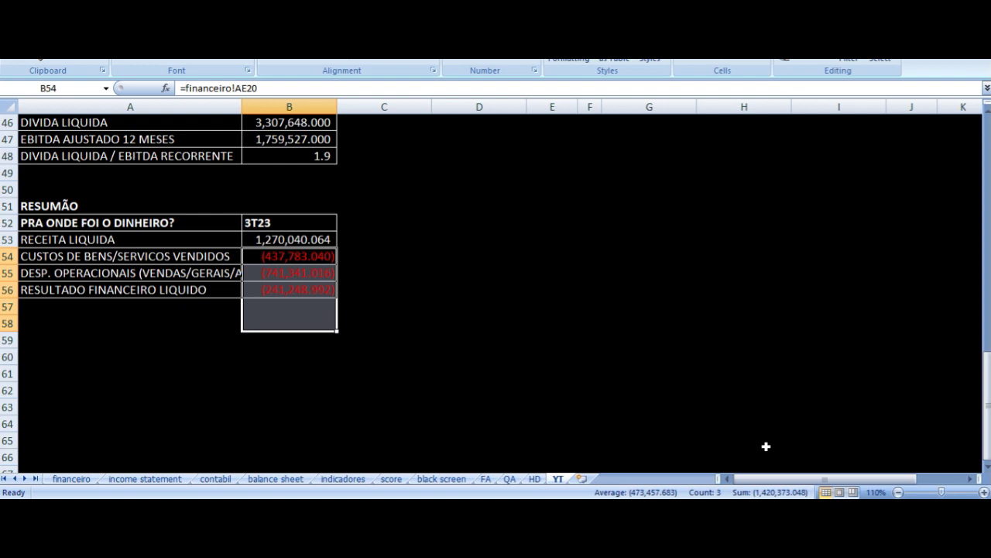
click(267, 243)
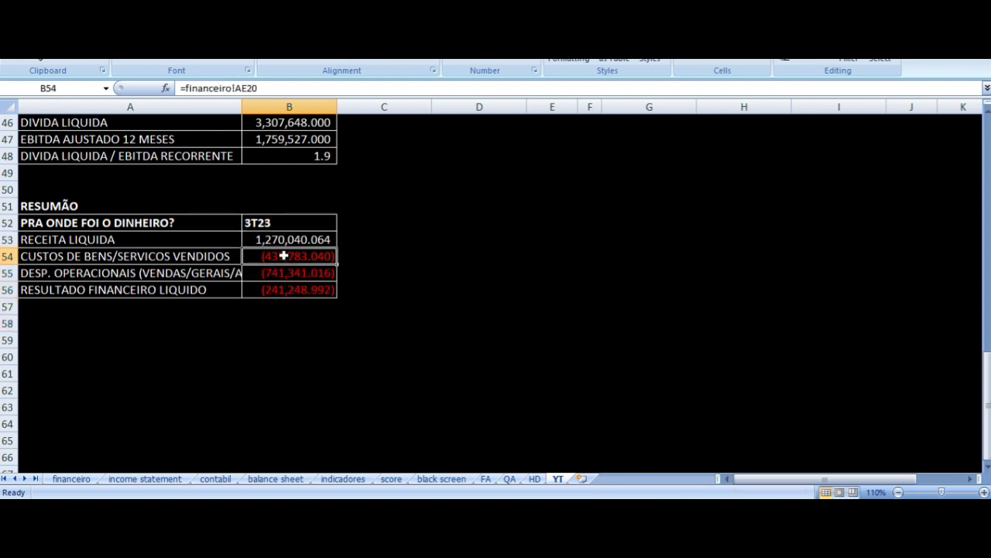
drag(283, 256, 303, 325)
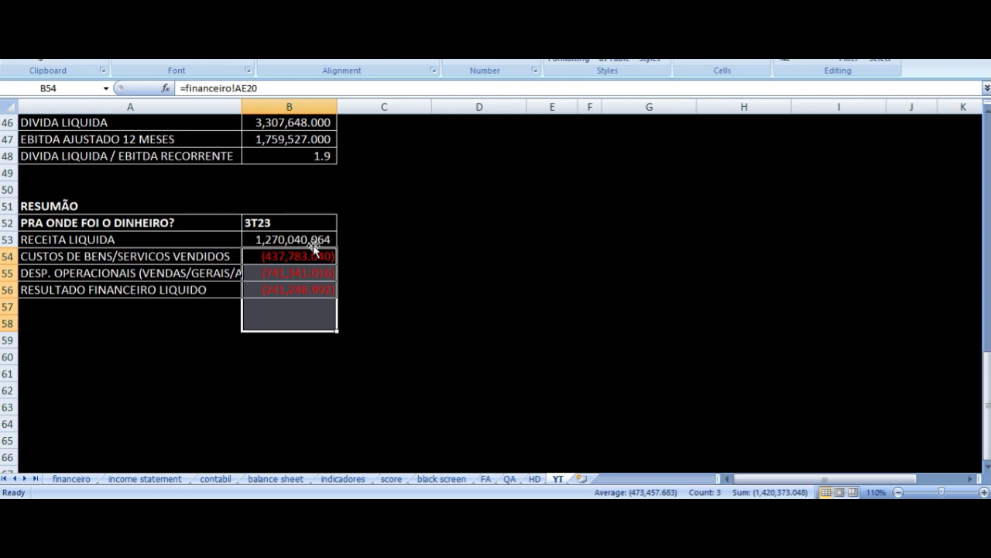
click(364, 273)
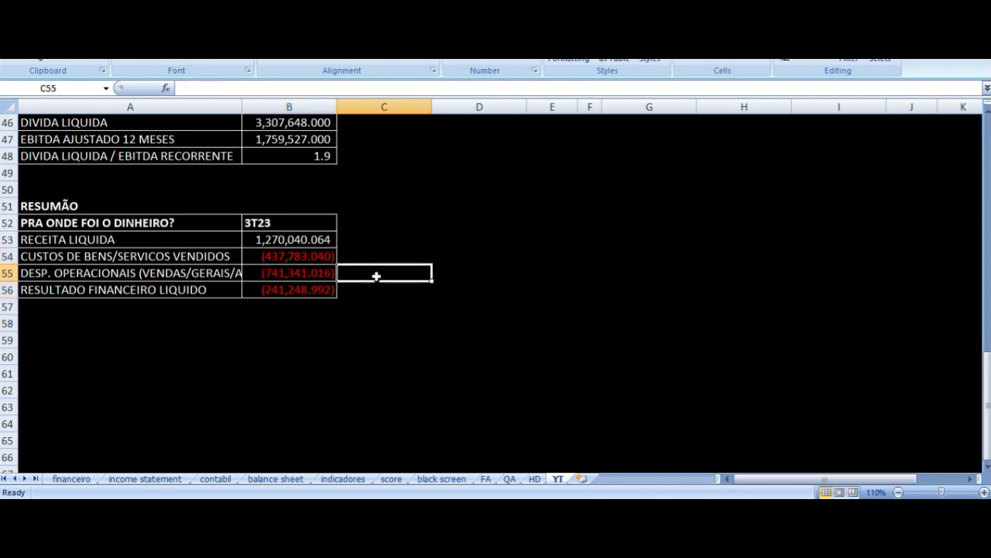
Check the 3T23 LUCRO/PREJUIZO LIQUIDO in the quarterly table, and recheck the sum of the three RESUMÃO outflow lines.
scroll(507, 327, up, 15)
click(752, 272)
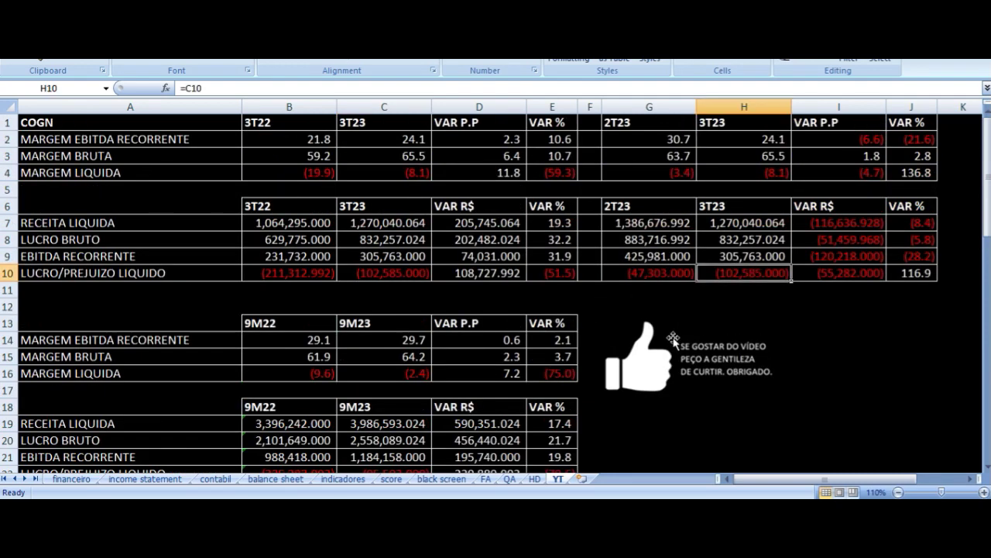
scroll(420, 254, down, 12)
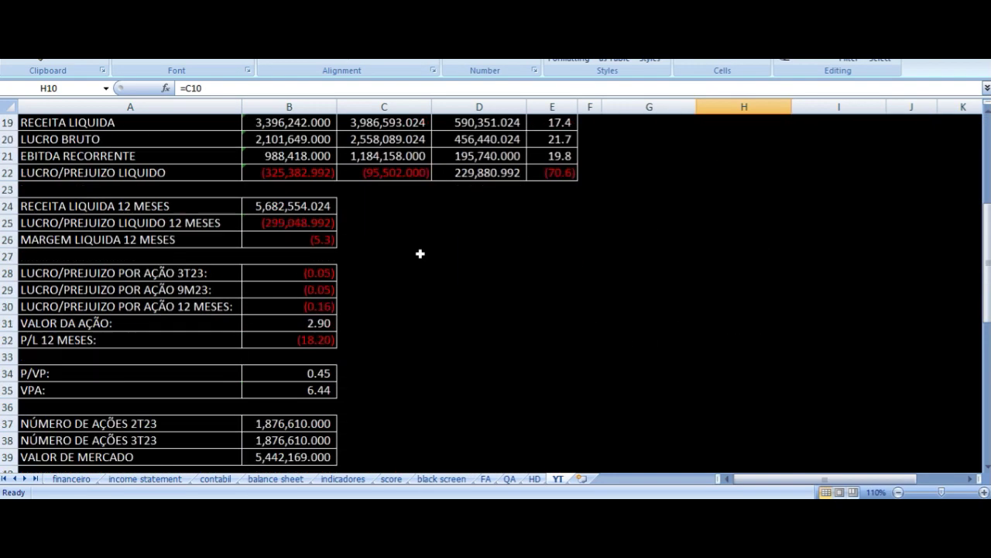
scroll(420, 254, down, 2)
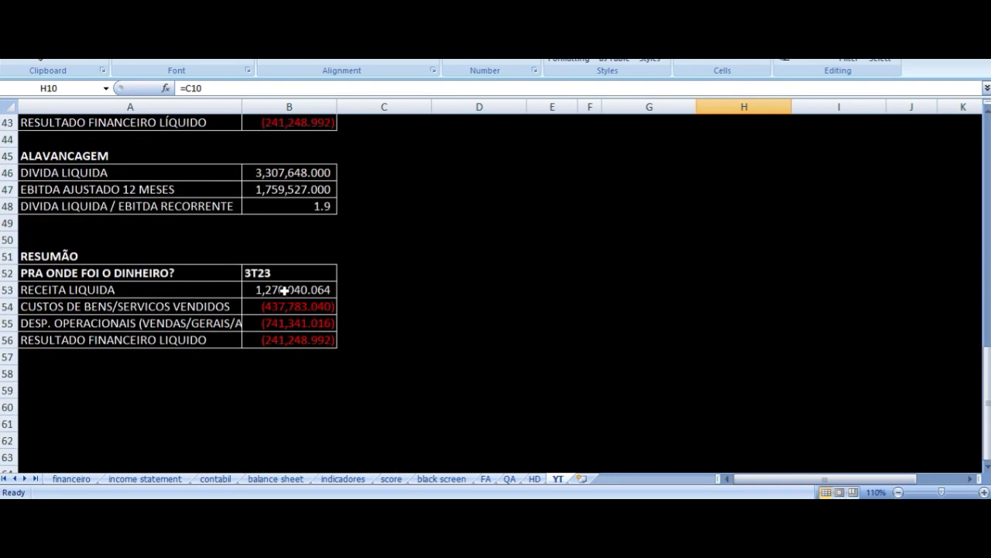
drag(292, 300, 295, 344)
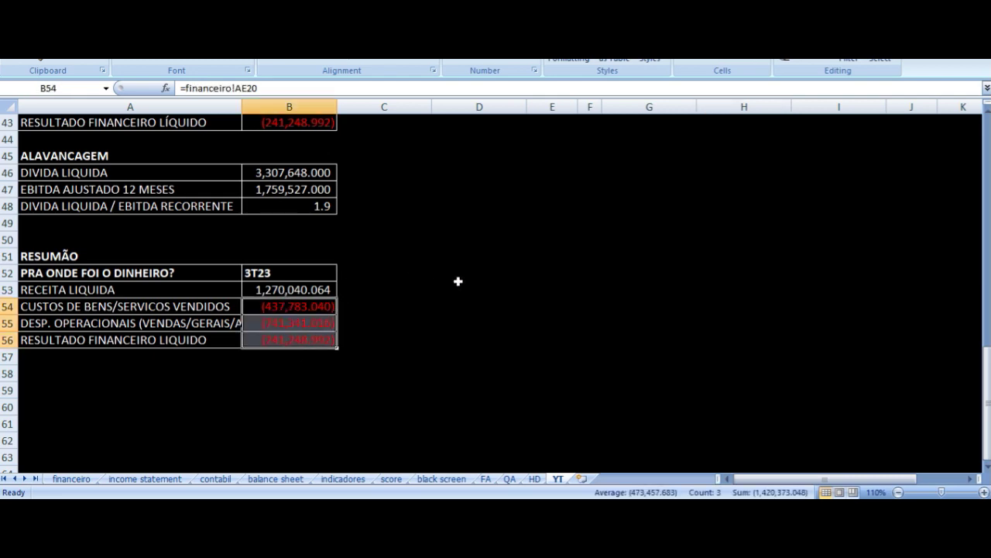
scroll(458, 281, up, 14)
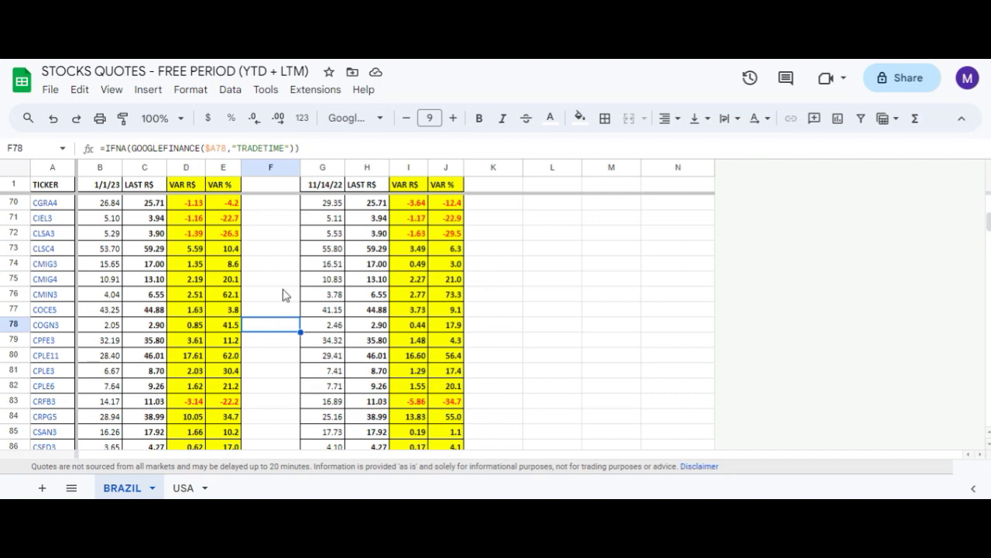
In the STOCKS QUOTES spreadsheet, review COGN3's 1/1/23 price, last price, VAR R$ and VAR %.
key(Left)
key(Left)
key(Left)
key(Left)
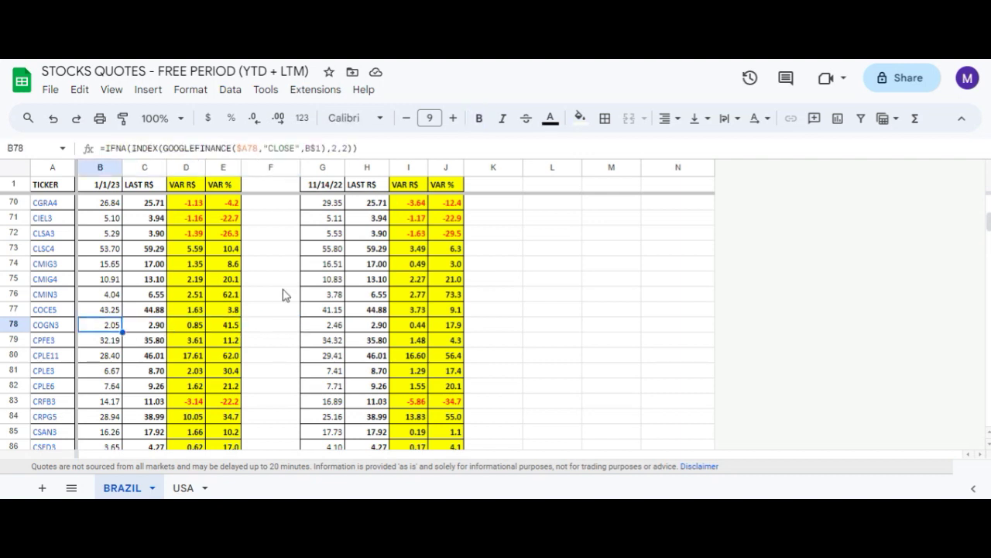
key(Right)
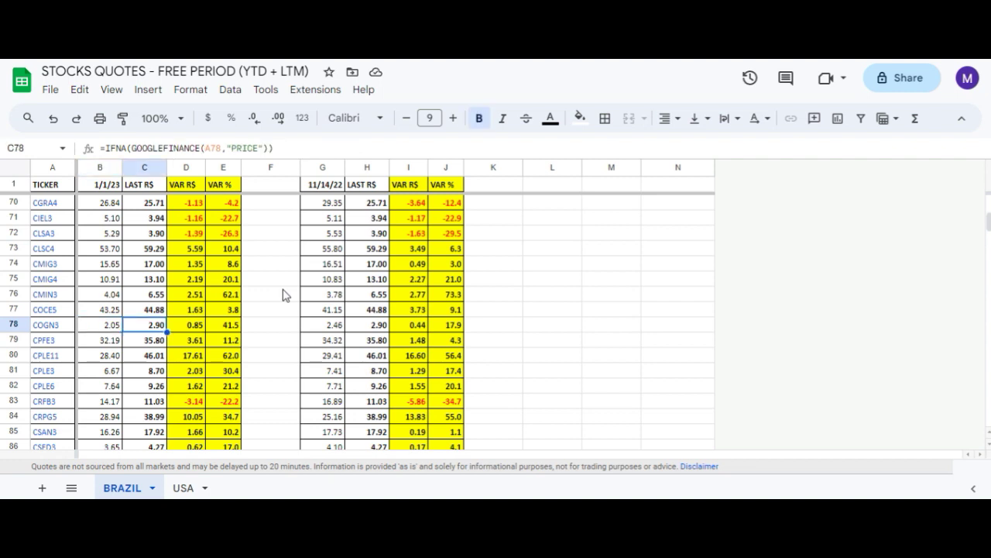
key(Right)
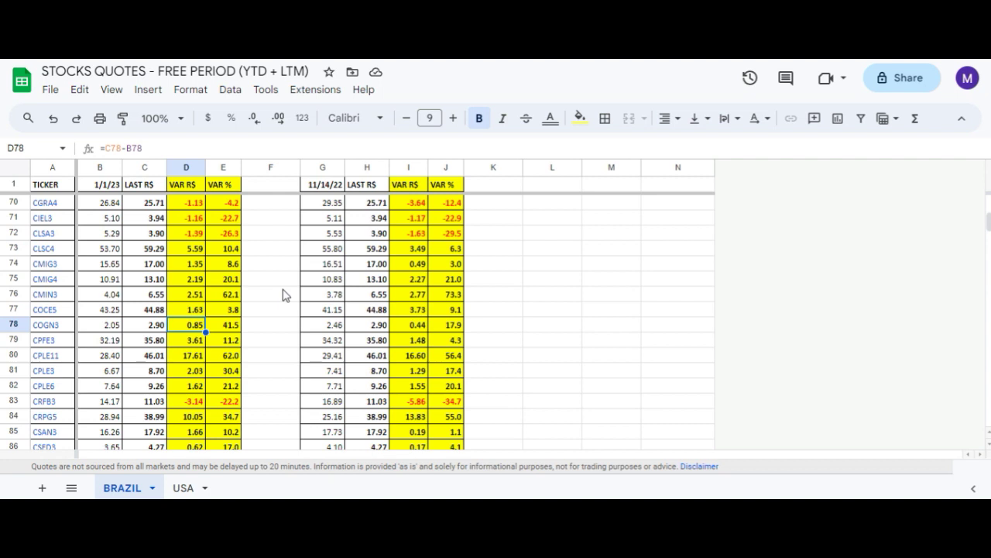
key(Right)
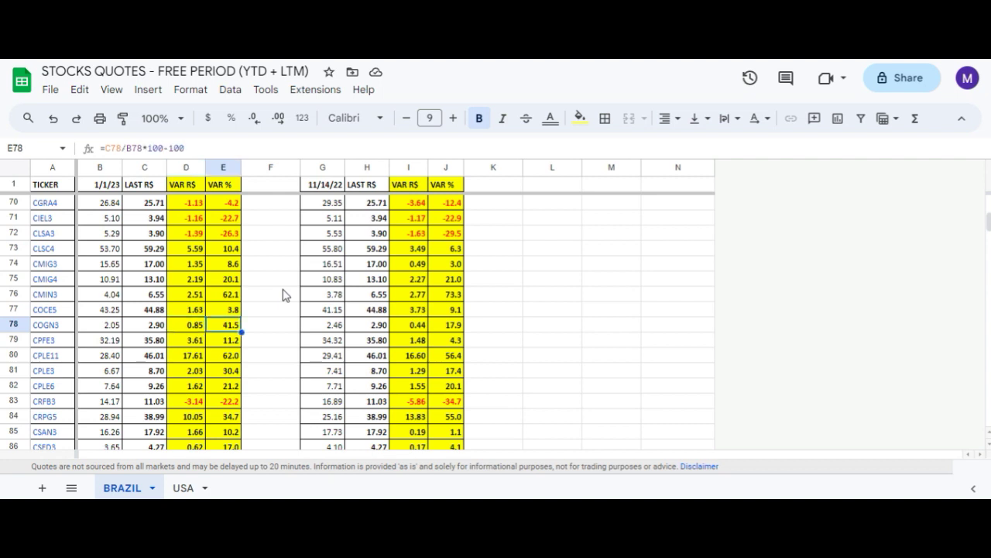
Review COGN3's price on 11/14/22, its last price, and the VAR R$ and VAR % for that period.
key(Right)
key(Right)
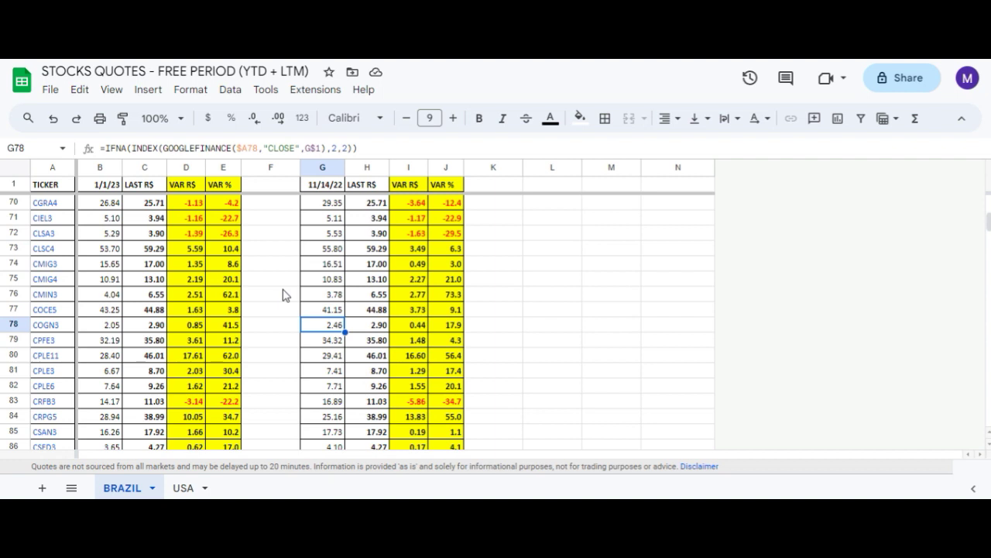
key(Right)
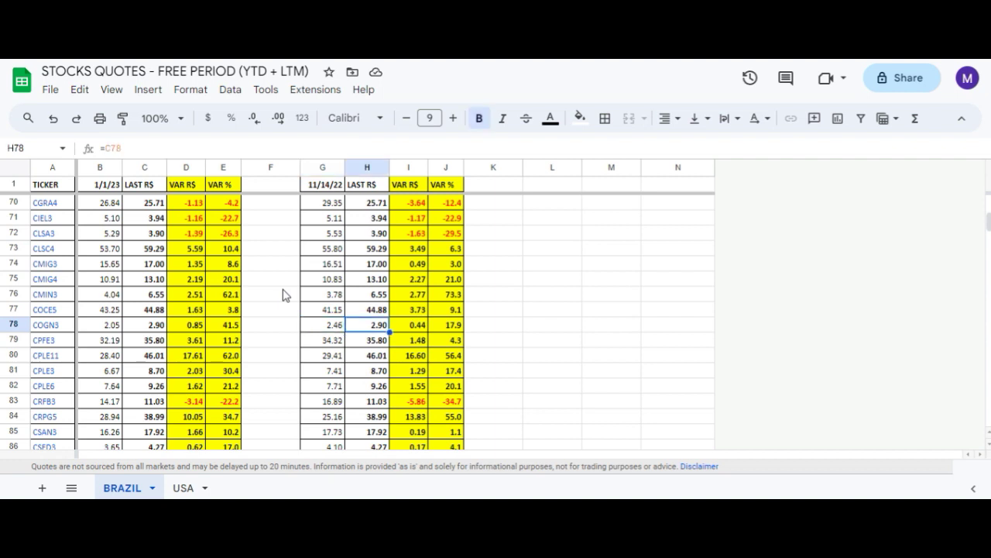
key(Right)
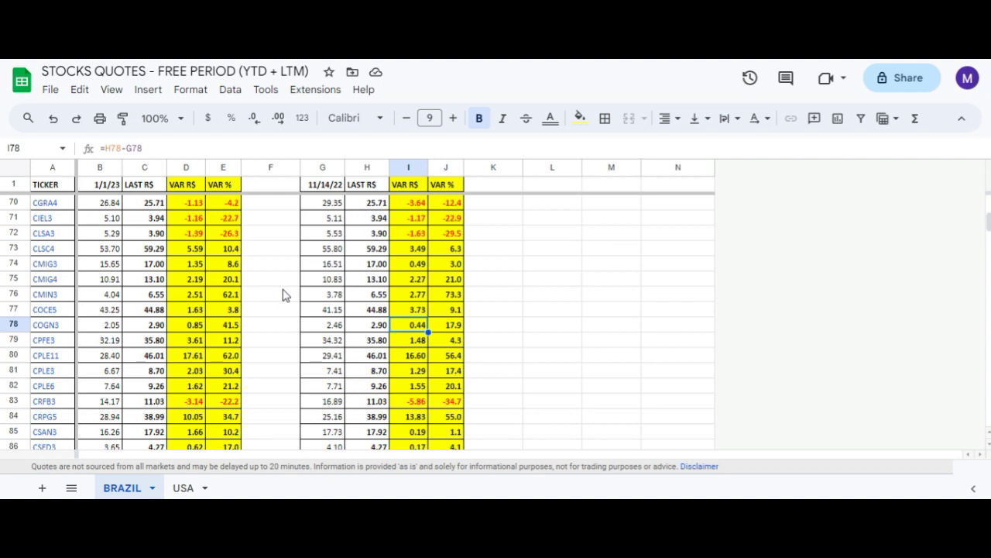
key(Right)
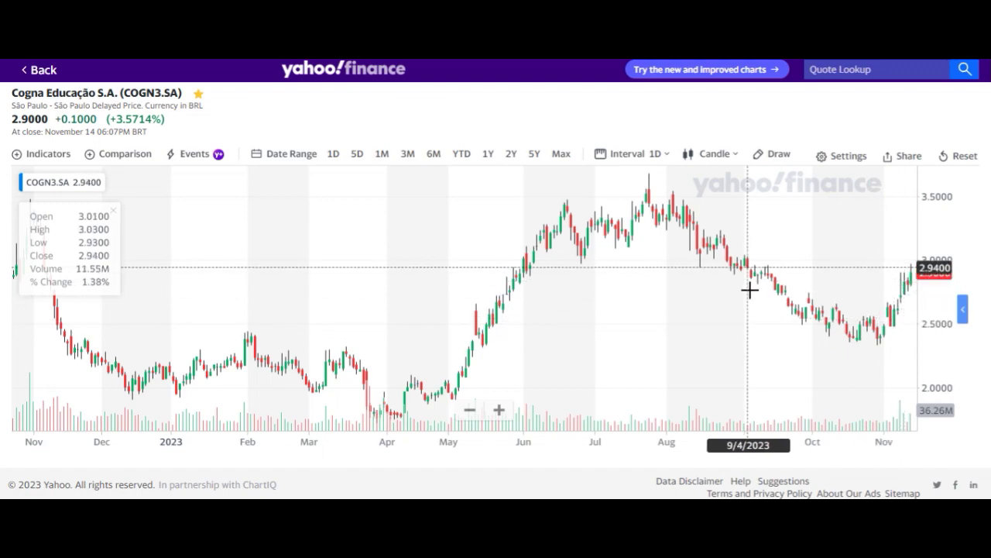
On the Yahoo Finance COGN3.SA chart, set the interval to 1 month and display the full price history.
scroll(750, 289, down, 10)
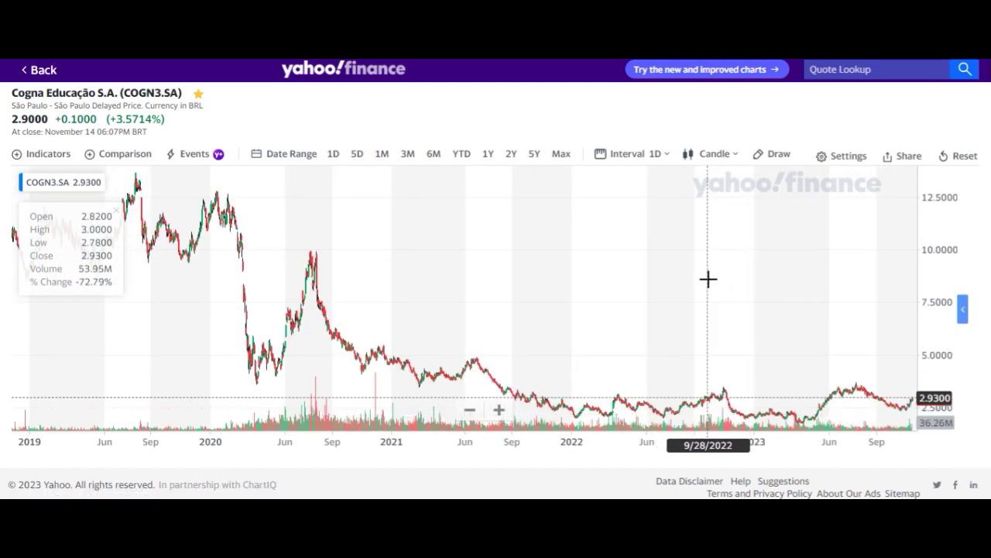
click(629, 155)
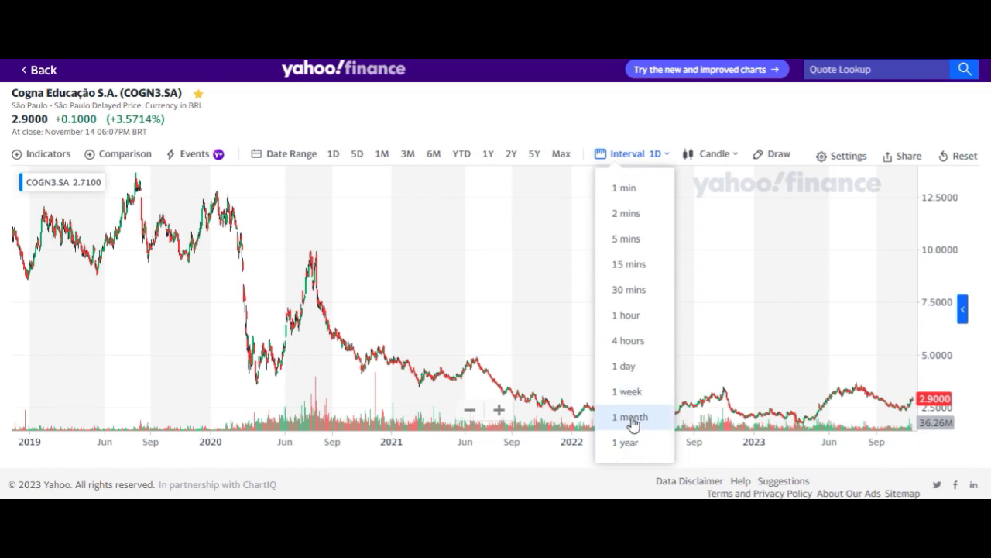
click(632, 418)
scroll(509, 328, down, 3)
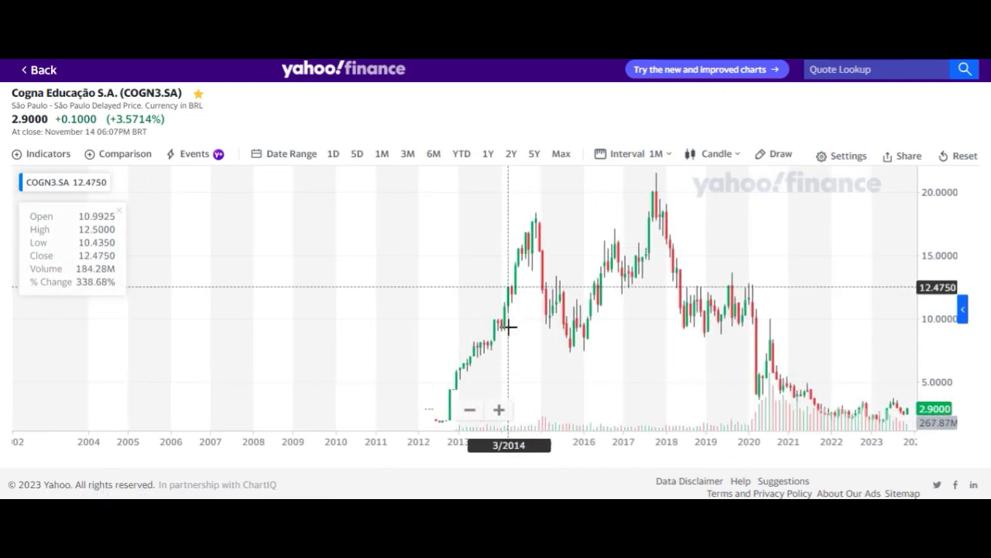
scroll(568, 327, up, 2)
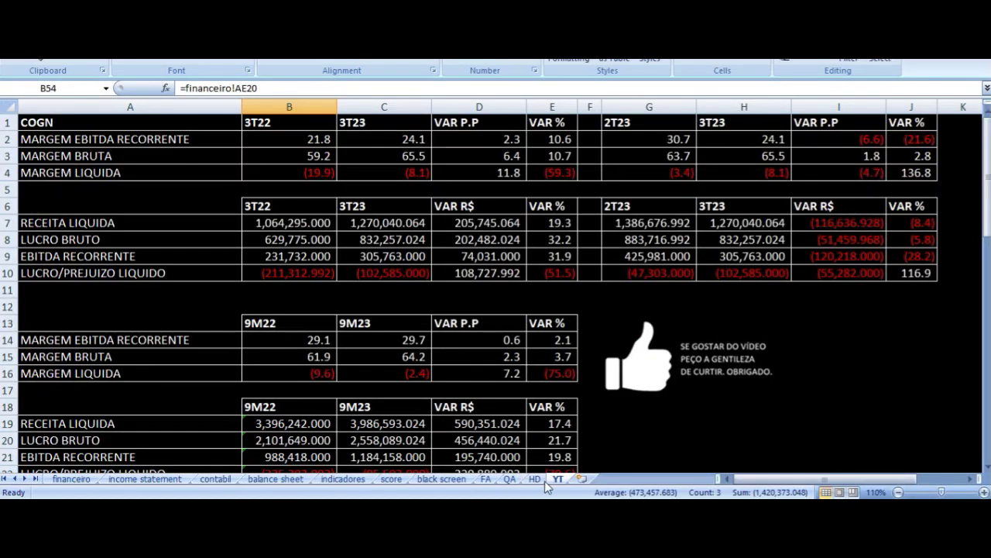
Return to the COGN workbook and locate the 2017 column of the annual ANOS table on the HD sheet.
click(535, 479)
click(244, 273)
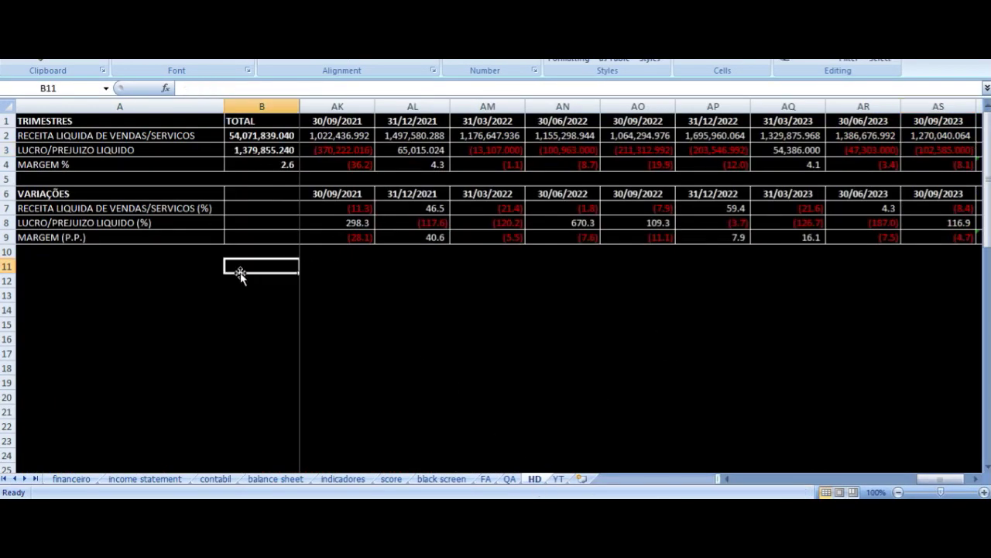
key(Home)
key(ctrl+Down)
key(ctrl+Down)
key(ctrl+Down)
key(ctrl+Down)
key(ctrl+Down)
key(ctrl+Down)
key(ctrl+Down)
key(ctrl+Down)
key(ctrl+Up)
key(ctrl+Up)
key(ctrl+Up)
key(Right)
key(Right)
key(Right)
key(Right)
key(Right)
key(Right)
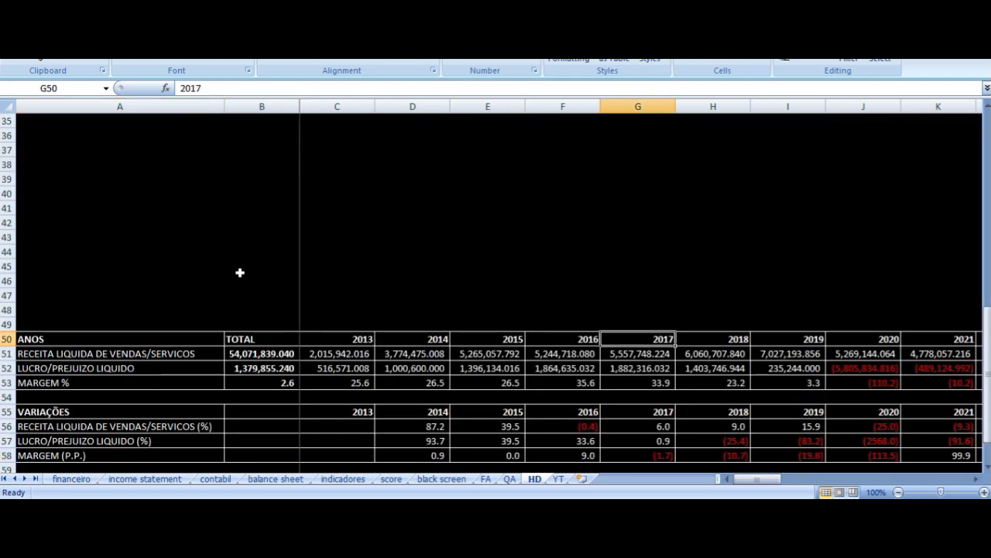
Compare RECEITA LIQUIDA DE VENDAS/SERVICOS for 2016, 2017 and 2018 in the ANOS table.
key(Down)
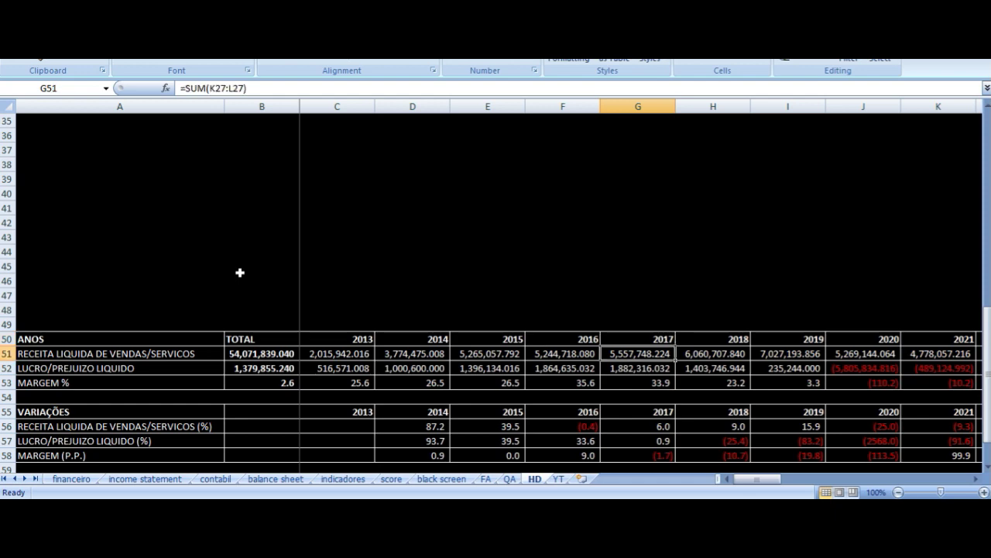
key(Left)
key(Right)
key(Right)
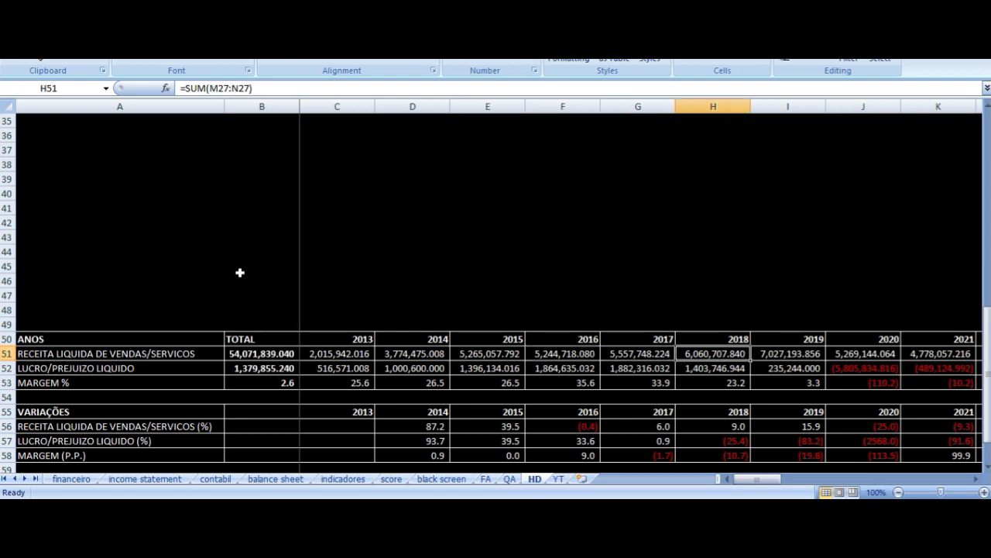
Compare LUCRO/PREJUIZO LIQUIDO for 2017 and 2018 in the ANOS table.
key(Down)
key(Left)
key(Right)
key(Left)
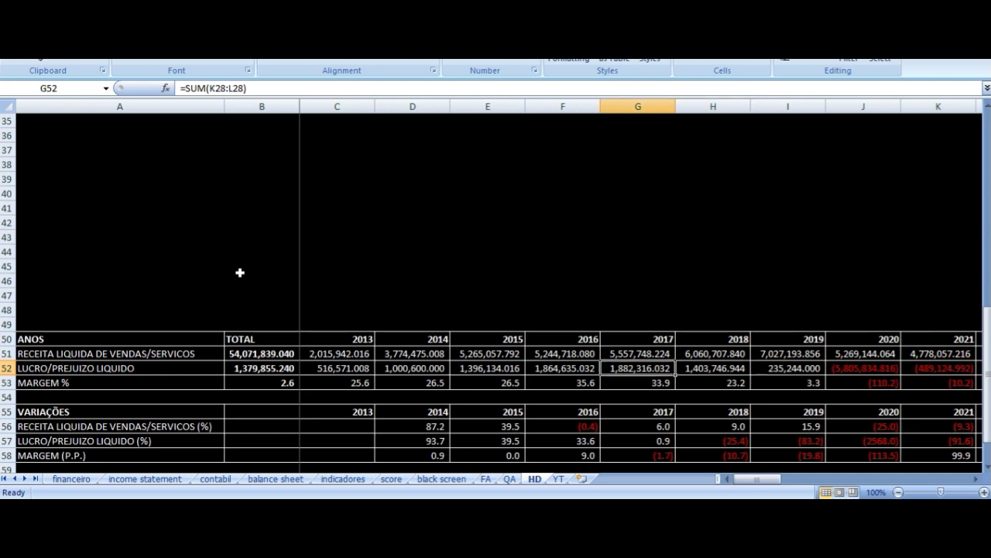
Compare 2018 with 2017 in the ANOS table by net revenue and net profit, and check the 2018 MARGEM %.
key(Right)
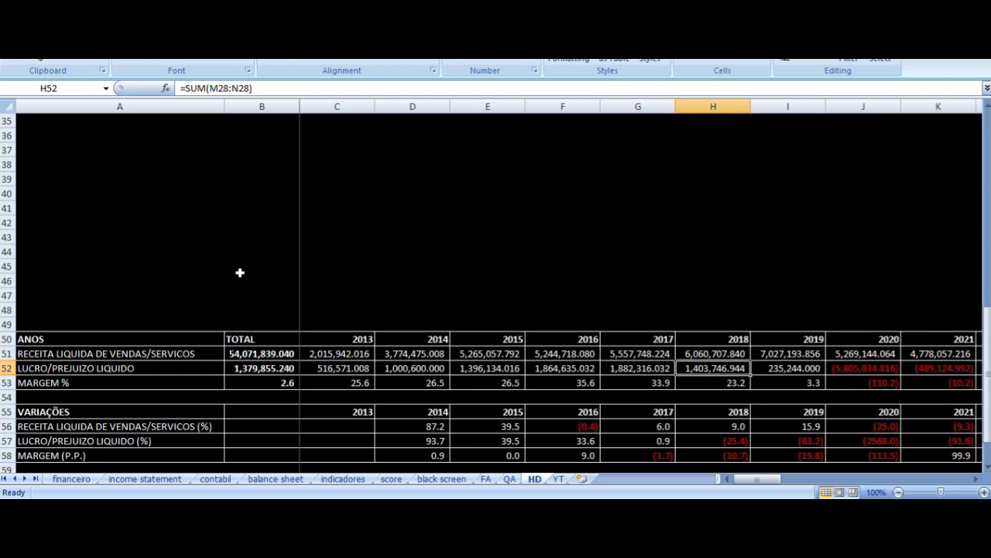
key(Down)
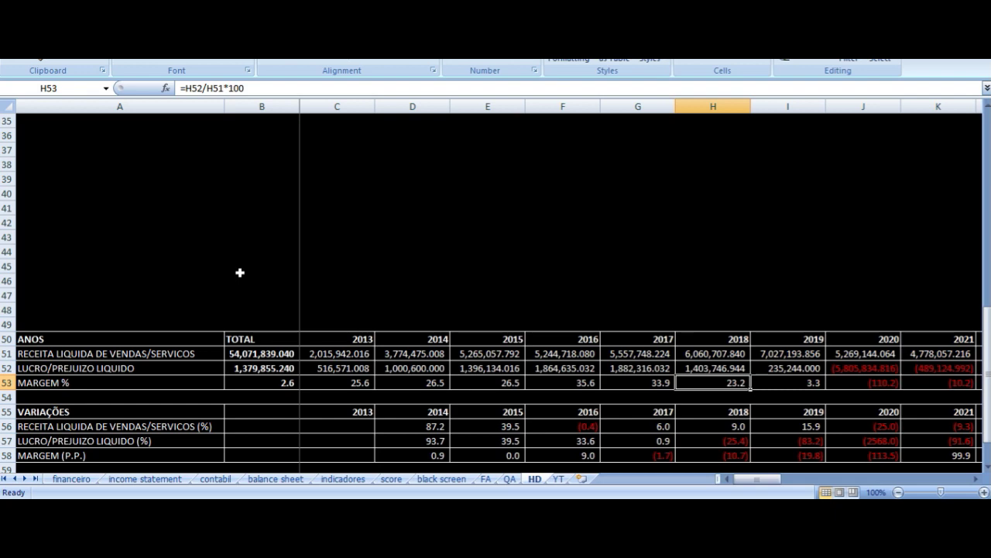
key(Up)
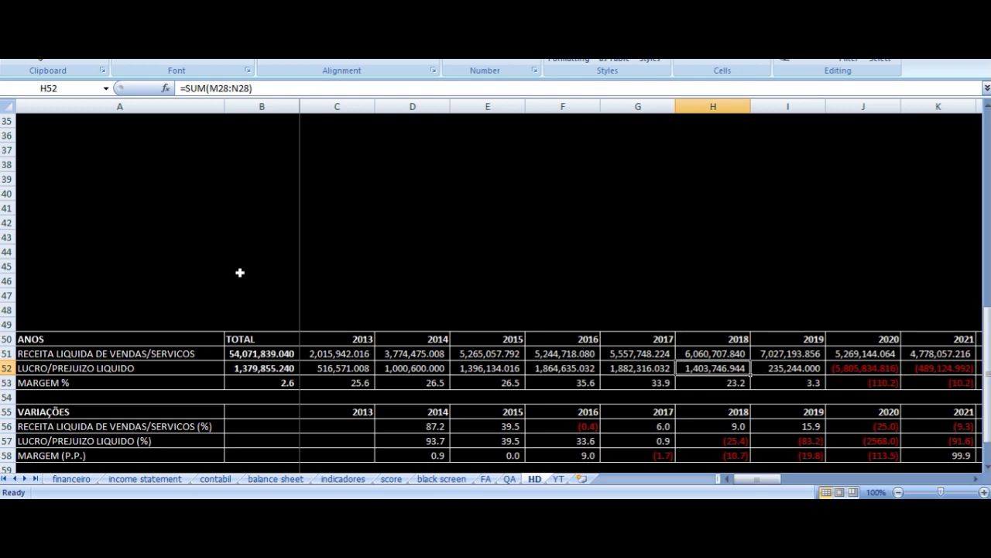
key(Up)
key(Left)
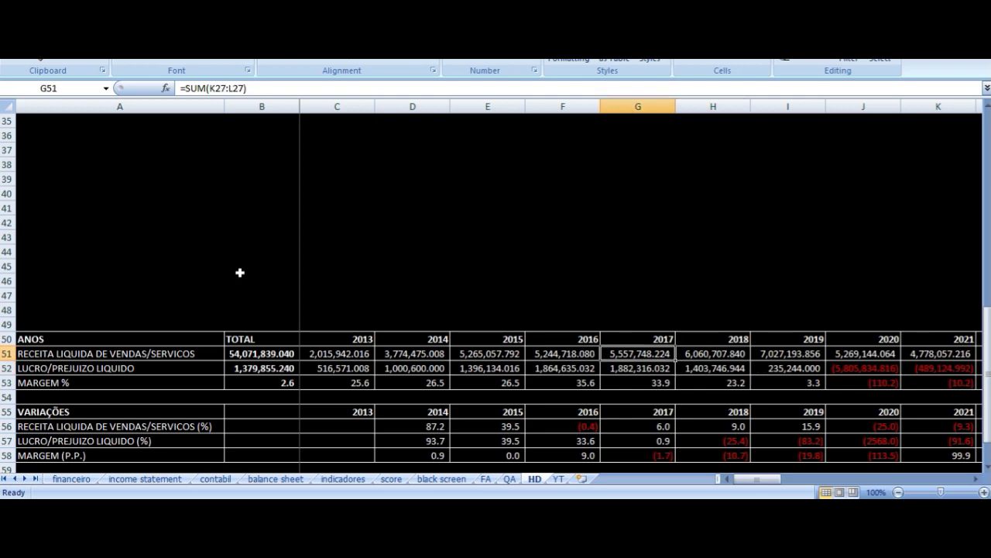
key(Right)
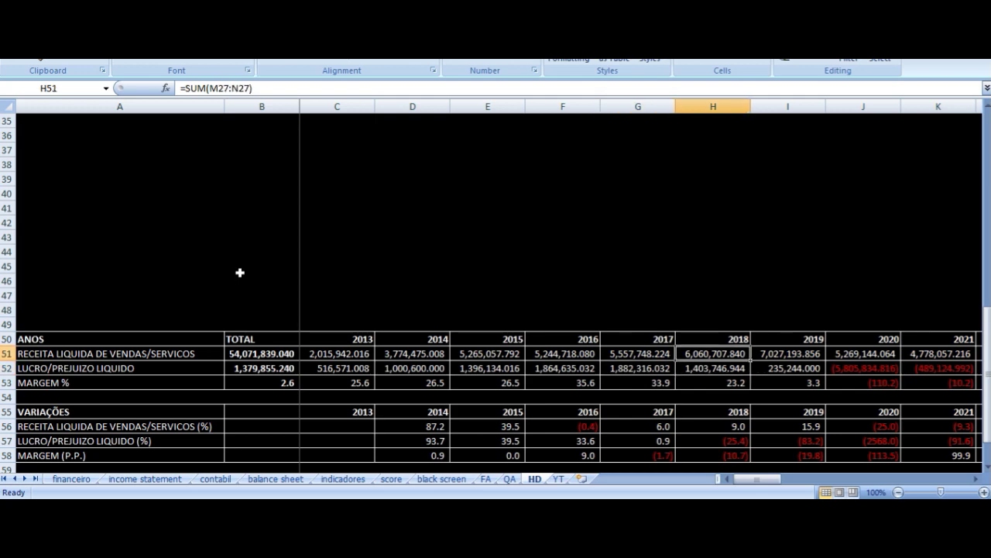
key(Down)
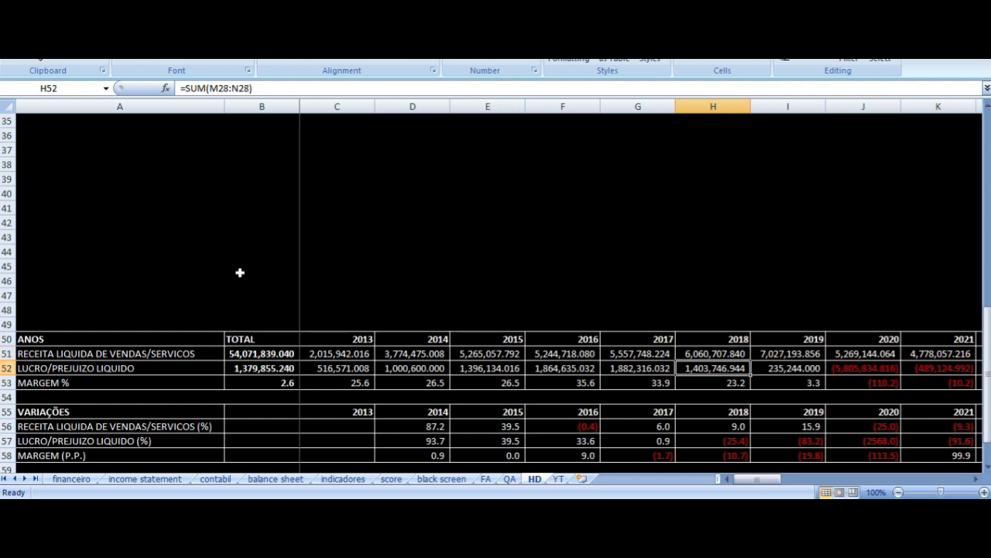
Review the 2019 net revenue, net profit and MARGEM % in the ANOS table.
key(Right)
key(Up)
key(Up)
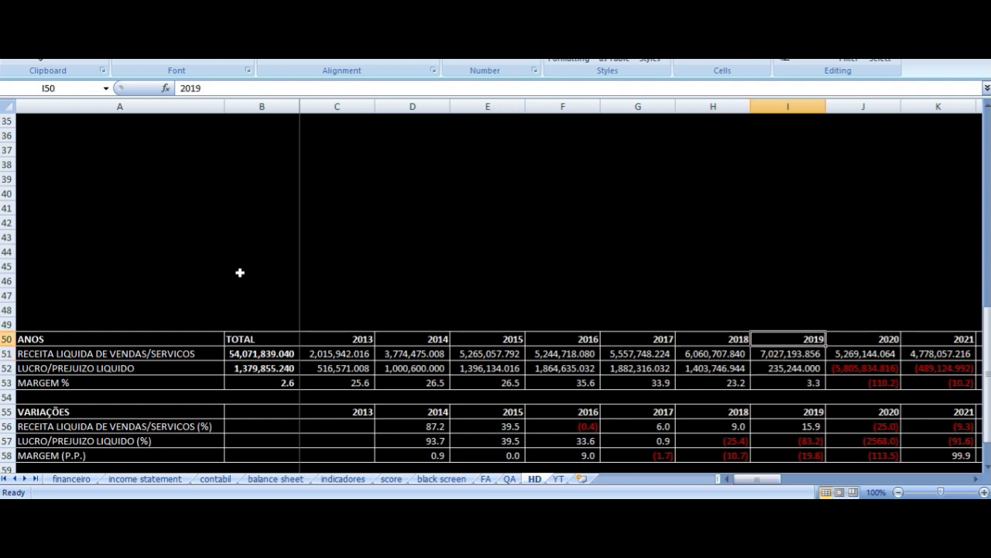
key(Down)
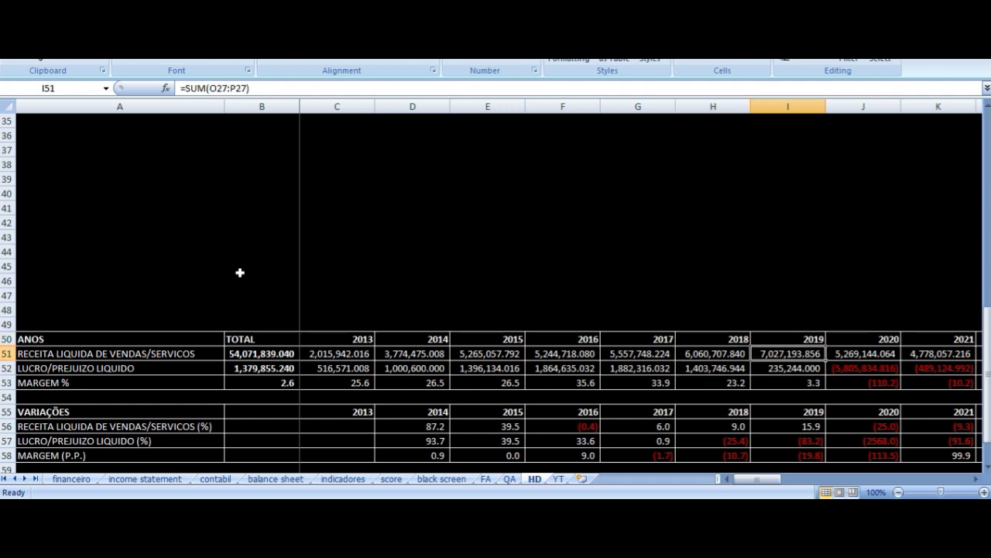
key(Down)
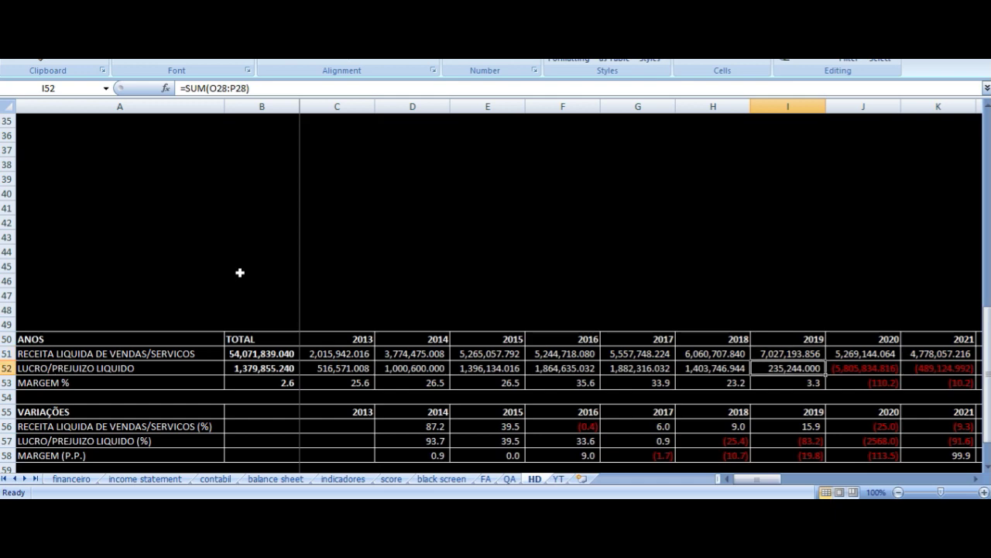
key(Down)
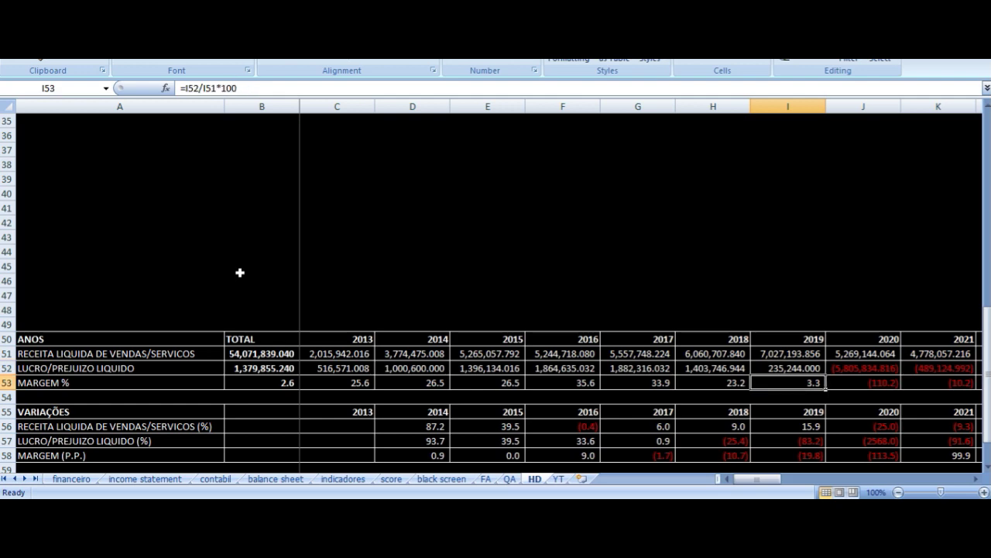
Compare the 2019 MARGEM % with the margins of the earlier years back to 2014 in the ANOS table.
key(Left)
key(Left)
key(Left)
key(Left)
key(Left)
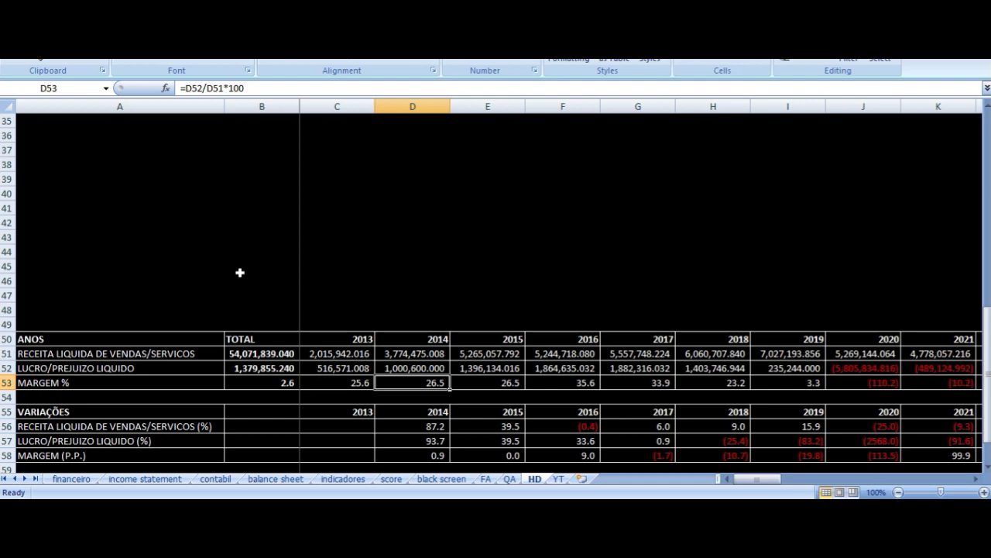
key(Right)
key(Right)
key(Right)
key(Left)
Compare RECEITA LIQUIDA DE VENDAS/SERVICOS for 2016 and 2017 in the ANOS table.
key(Up)
key(Up)
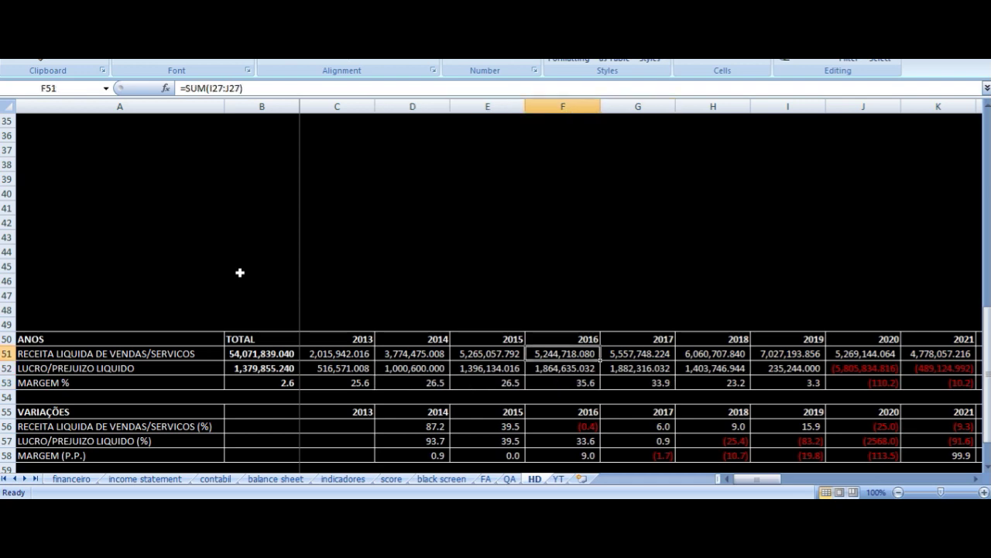
key(Right)
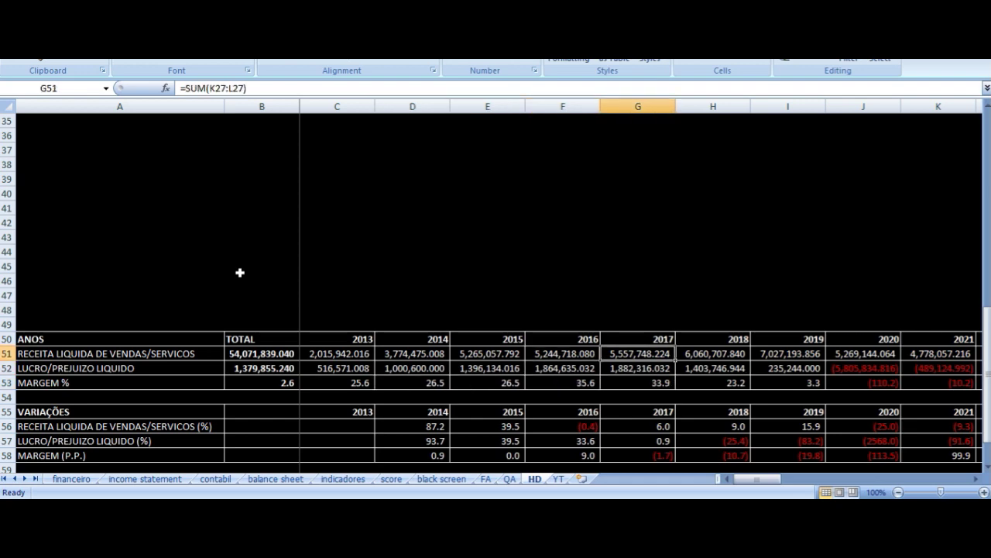
key(Left)
key(Right)
Check the 2017 percentage changes in net revenue and net profit in the annual VARIAÇÕES table.
key(Down)
key(Down)
key(Down)
key(Down)
key(Down)
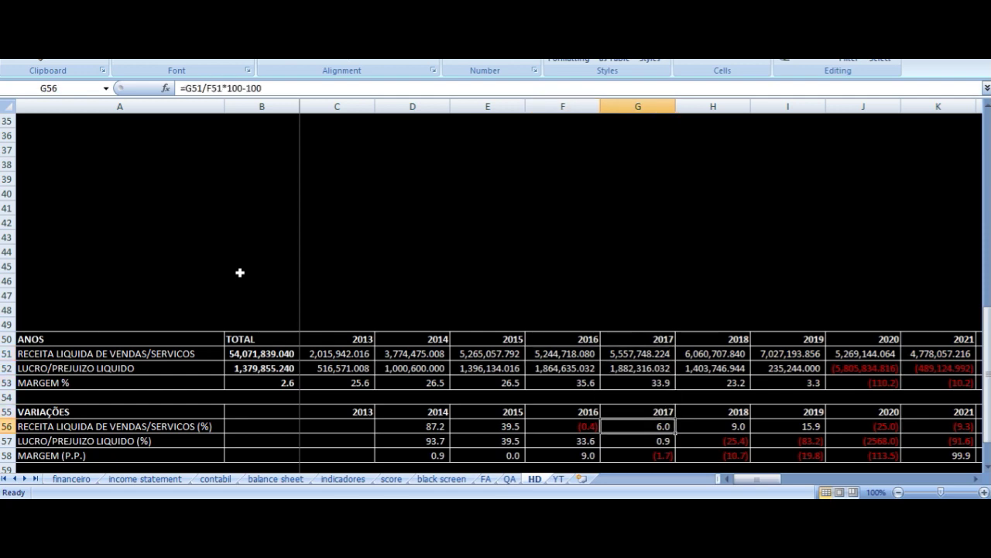
key(Down)
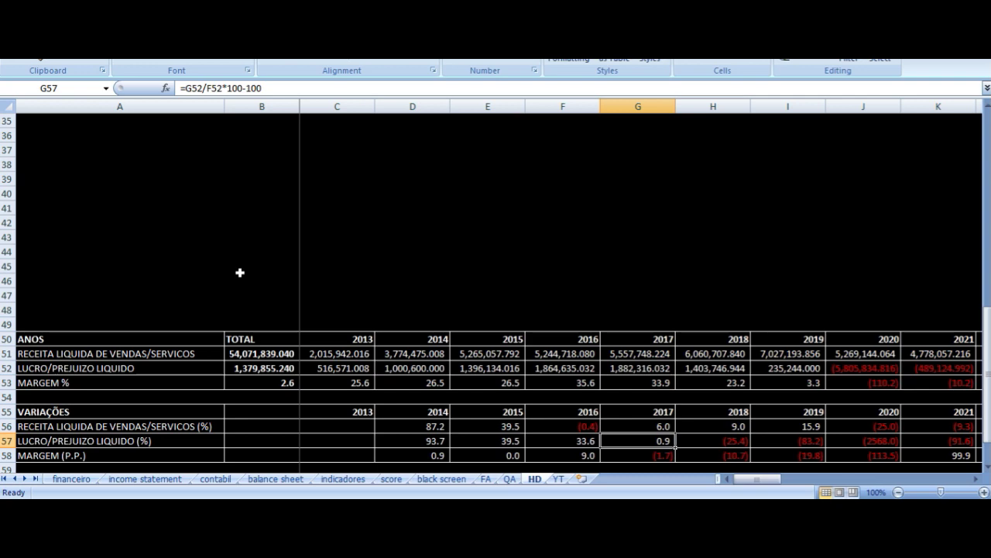
Compare the 2016 and 2017 net profit and MARGEM % in the ANOS table, ending on the 2017 header.
key(Up)
key(Up)
key(Up)
key(Up)
key(Up)
key(Left)
key(Right)
key(Down)
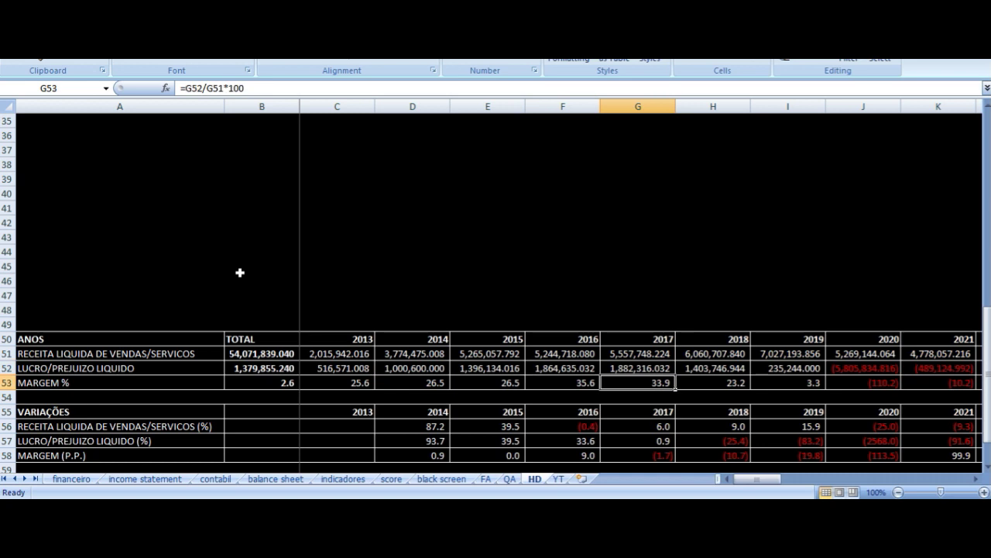
key(Left)
key(Up)
key(Up)
key(Up)
key(Right)
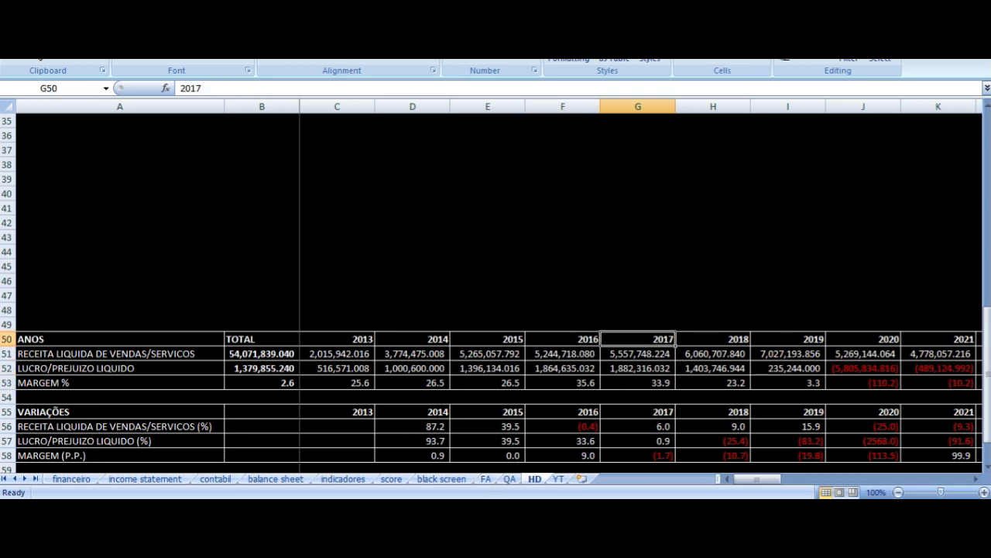
Examine the COGN3.SA monthly price history around 2017 and January 2020 on the Yahoo Finance chart, and return to the workbook.
click(501, 495)
mouse_move(503, 214)
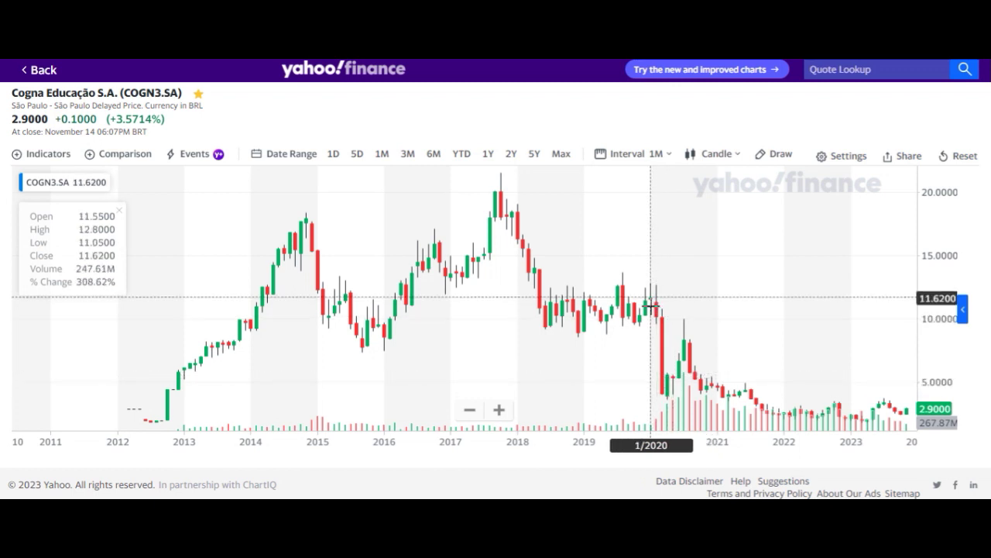
key(alt+Tab)
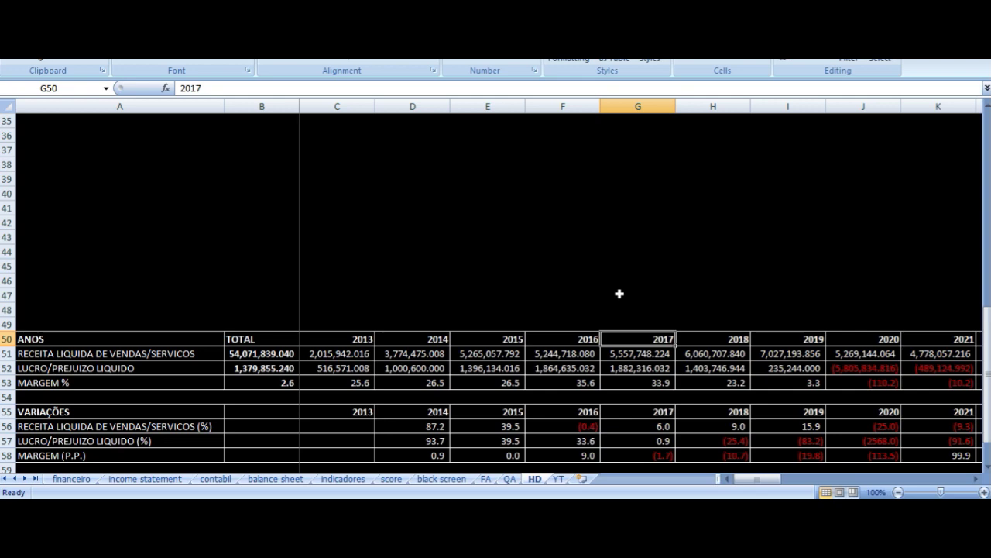
Go from the ANOS table up to the header row of the SEMESTRES table on the HD sheet.
key(Down)
key(Up)
key(Down)
key(Up)
key(Up)
key(Up)
key(Up)
key(Up)
key(Up)
key(Up)
key(Up)
key(Up)
key(Up)
key(Up)
key(Up)
key(Up)
key(Up)
key(Up)
key(Up)
key(Up)
key(Up)
key(Up)
key(Up)
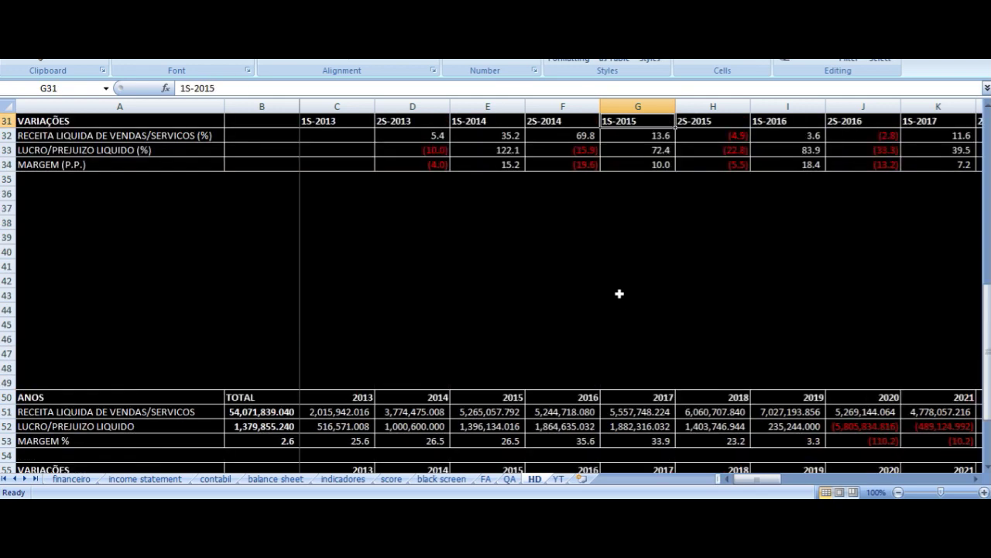
key(Up)
key(Up)
key(Up)
key(Up)
key(Up)
Locate the 2S-2017 column in the SEMESTRES table.
key(ctrl+Right)
key(Left)
key(Left)
key(Left)
key(Left)
key(Left)
key(Left)
key(Left)
key(Left)
key(Left)
key(Left)
key(Left)
key(Left)
key(Left)
key(Left)
key(Left)
key(Left)
key(Left)
key(Left)
key(Left)
key(Left)
key(Right)
key(Right)
key(Right)
key(Right)
key(Right)
key(Right)
key(Right)
key(Right)
key(Right)
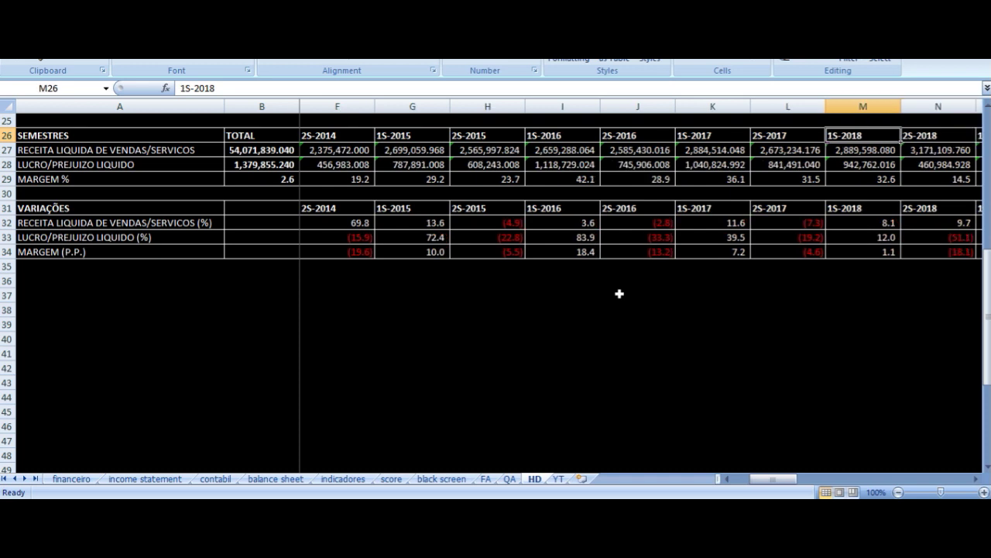
key(Left)
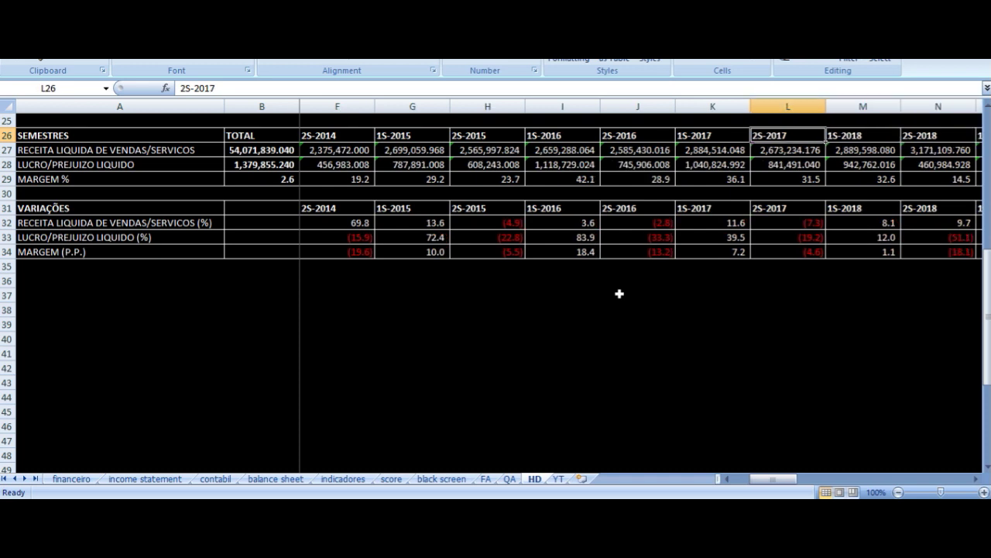
Check the 2S-2017 net revenue and the half-year percentage changes in its revenue and profit.
key(Down)
key(Down)
key(Up)
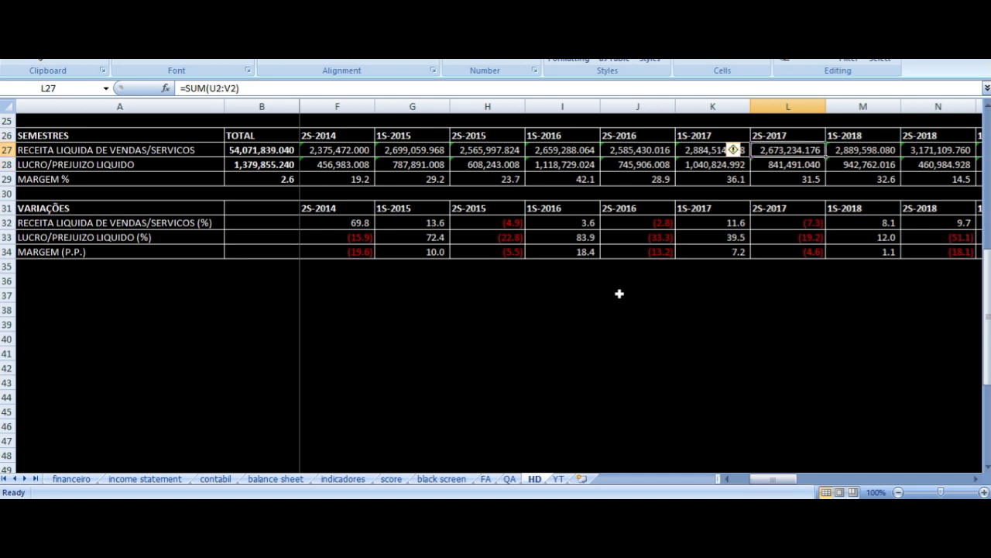
key(Down)
key(Down)
key(Down)
key(Down)
key(Down)
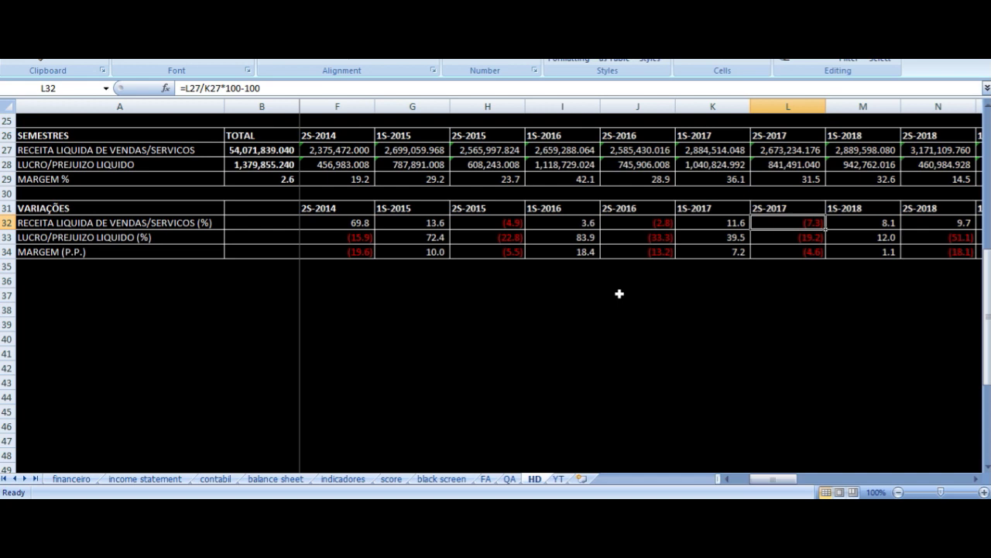
key(Down)
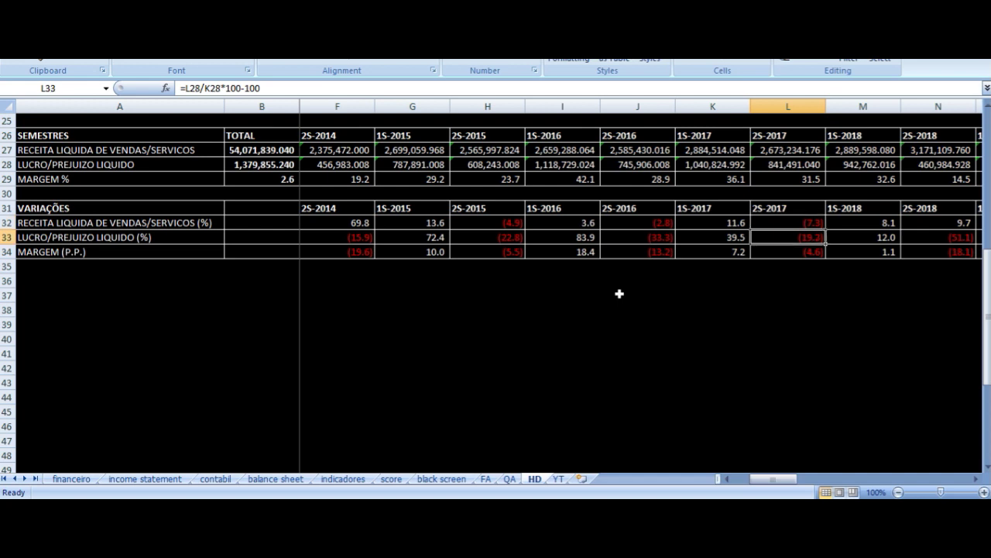
Review the 2S-2017 MARGEM %, net profit and net revenue in the SEMESTRES table.
key(Up)
key(Up)
key(Up)
key(Up)
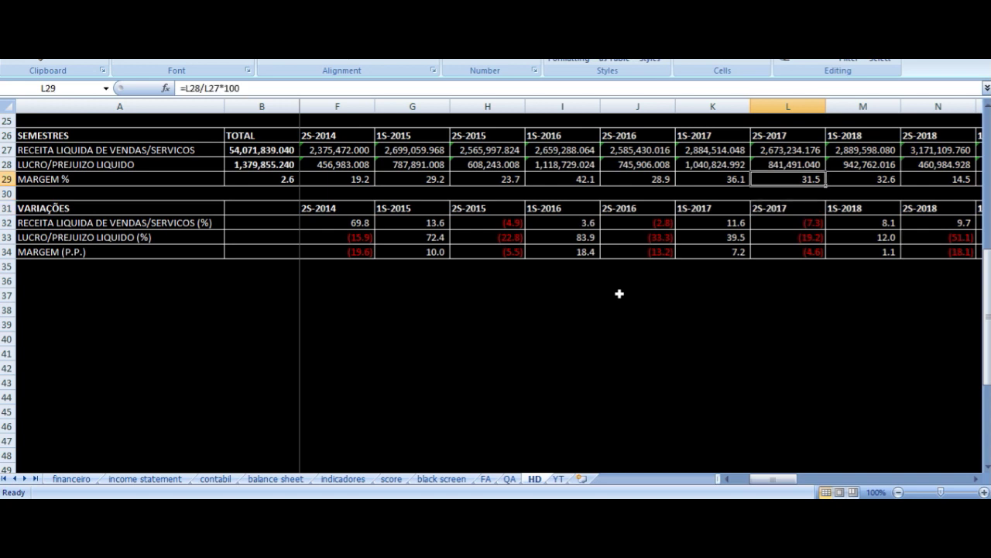
key(Up)
key(Up)
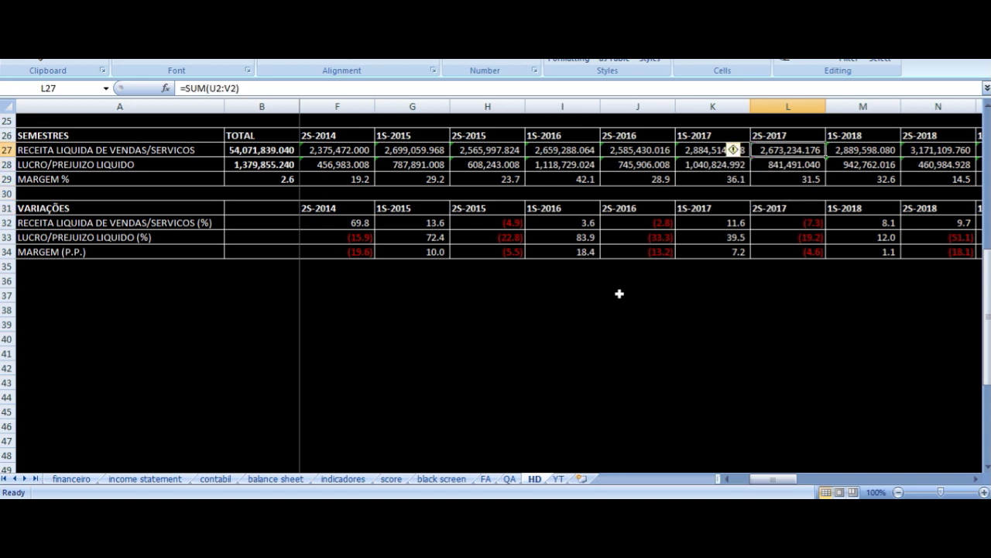
key(Down)
key(Down)
key(Up)
key(Up)
Scan RECEITA LIQUIDA DE VENDAS/SERVICOS from 1S-2018 through 2S-2021 in the SEMESTRES table.
key(Right)
key(Right)
key(Right)
key(Right)
key(Right)
key(Right)
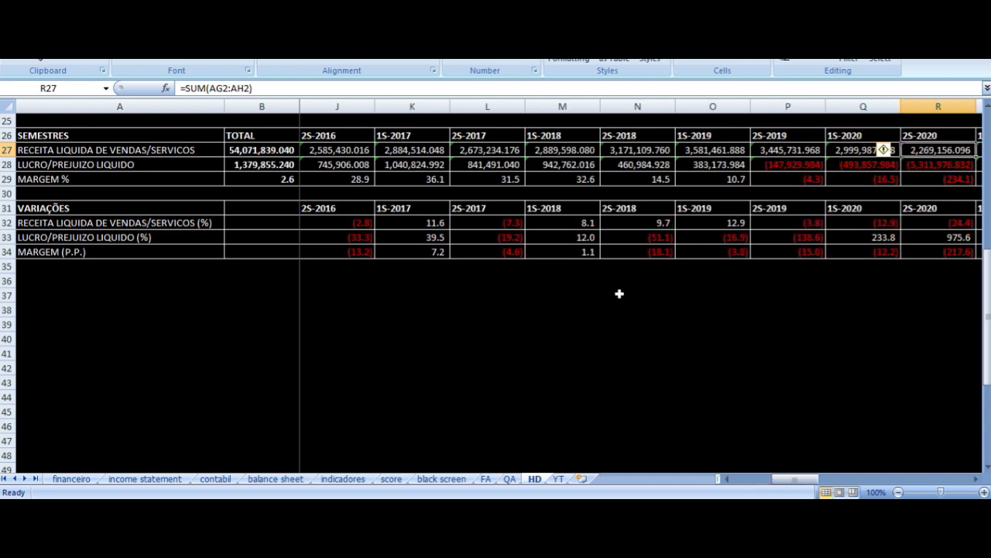
key(Right)
key(Right)
Compare the half-year net revenue of 2S-2018, 1S-2019 and 2S-2019 in the SEMESTRES table.
key(Left)
key(Left)
key(Left)
key(Left)
key(Left)
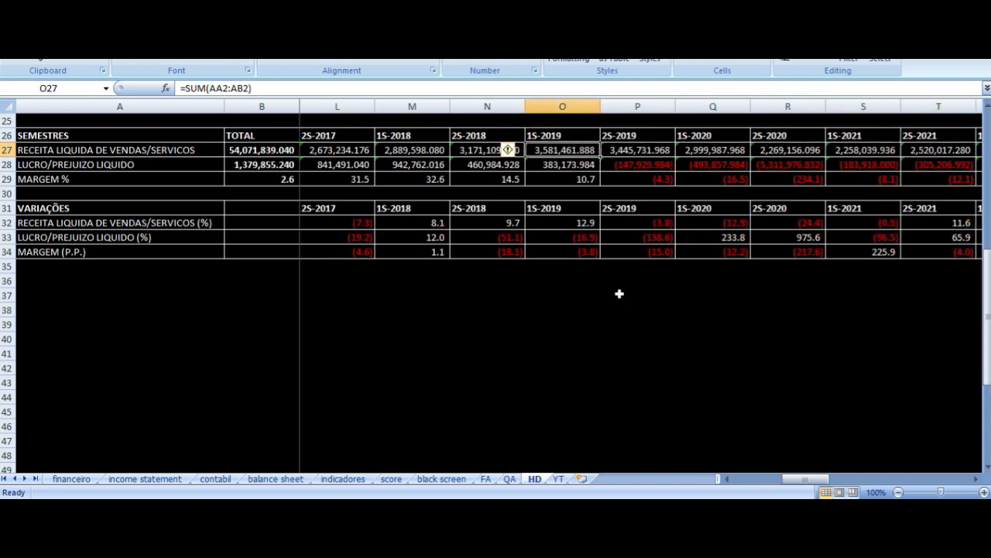
key(Left)
key(Right)
key(Right)
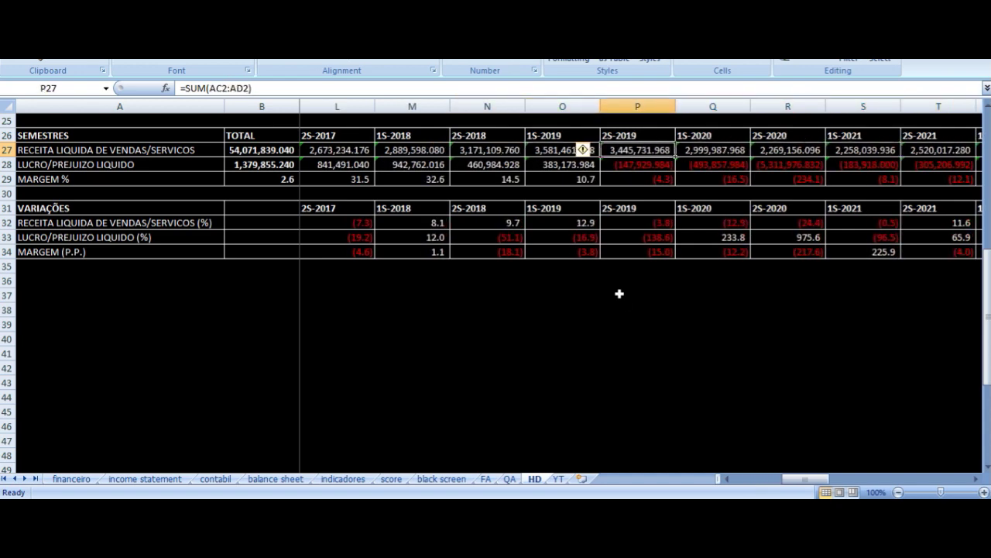
Review the 2S-2019 net revenue, net profit and MARGEM % in the SEMESTRES table.
key(Down)
key(Up)
key(Up)
key(Down)
key(Down)
key(Down)
key(Up)
key(Up)
Review the 1S-2020 net revenue, net profit and MARGEM % in the SEMESTRES table.
key(Right)
key(Down)
key(Down)
key(Up)
key(Up)
Trace RECEITA LIQUIDA DE VENDAS/SERVICOS from 1S-2020 forward to 1S-2023 and back to 2S-2019.
key(Right)
key(Right)
key(Right)
key(Right)
key(Right)
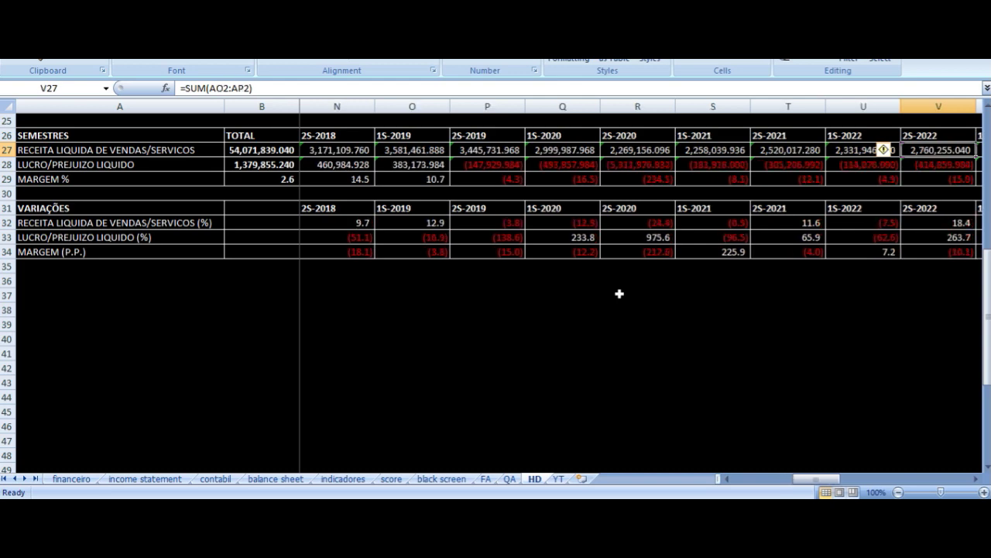
key(Right)
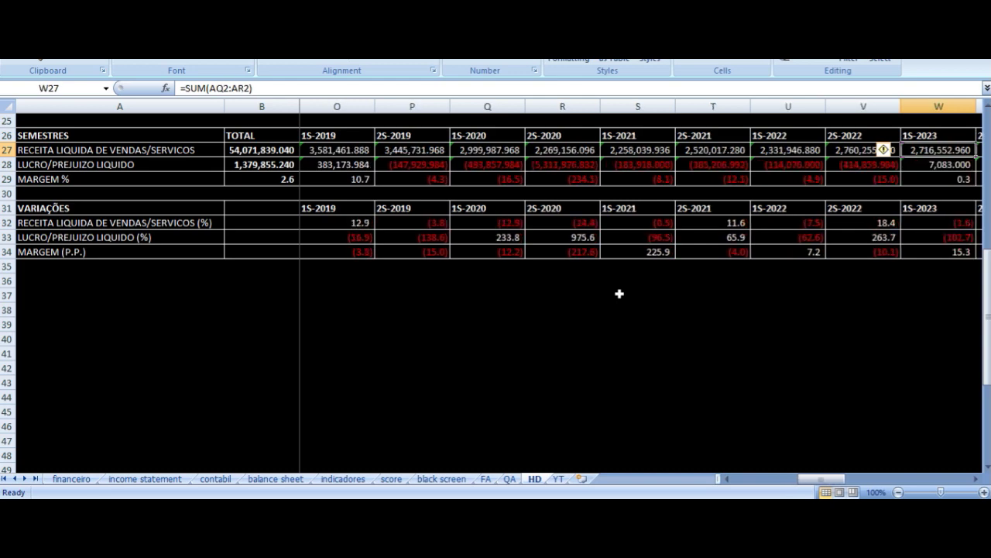
key(Left)
key(Left)
key(Left)
key(Left)
key(Left)
key(Left)
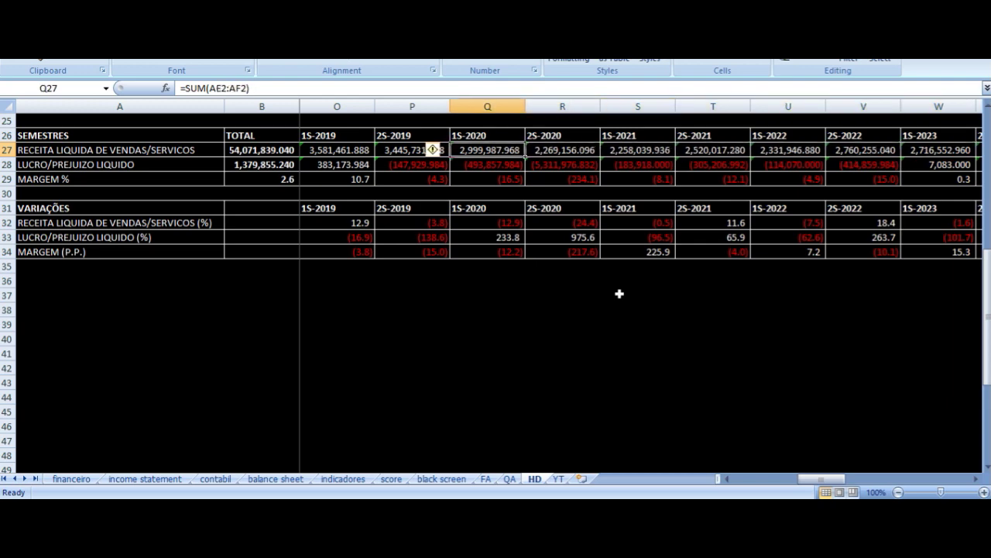
key(Left)
Follow LUCRO/PREJUIZO LIQUIDO half-year by half-year from 2S-2019 through 1S-2023.
key(Up)
key(Down)
key(Down)
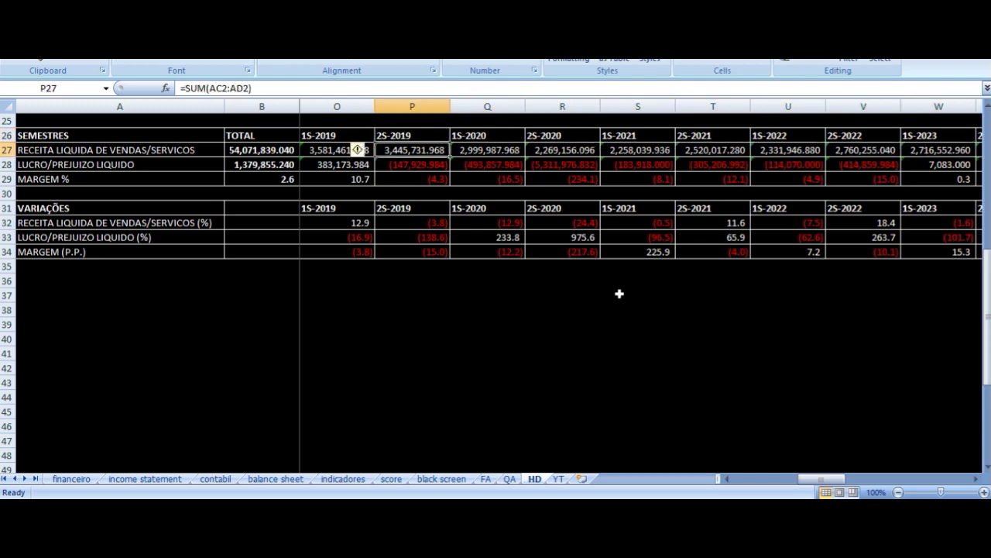
key(Right)
key(Right)
key(Right)
key(Right)
key(Right)
key(Right)
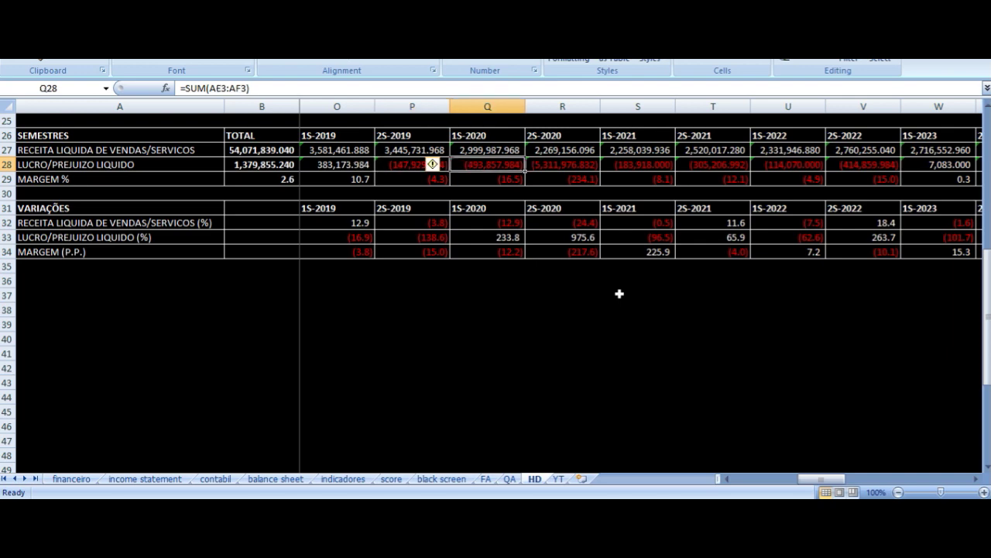
key(Left)
key(Right)
key(Right)
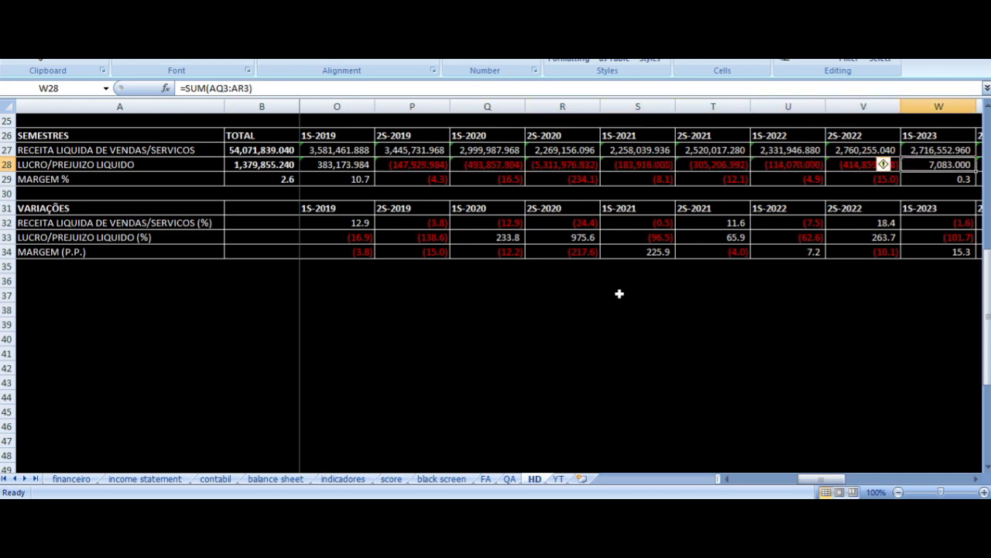
Compare the 1S-2023 net profit with the results of 2S-2023 and 2S-2022.
key(Right)
key(Right)
key(Left)
key(Left)
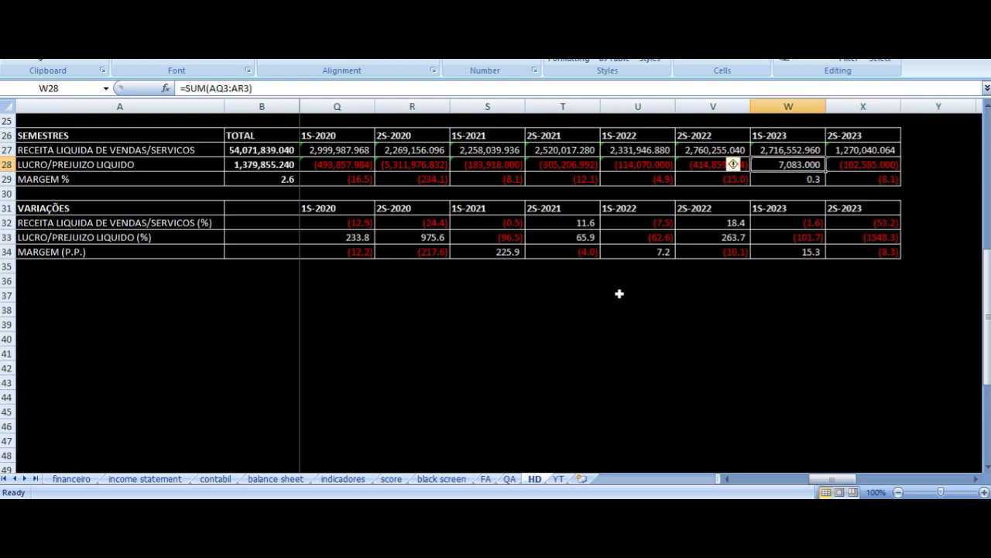
key(Left)
key(Right)
Review the 1S-2023 MARGEM %, net profit and net revenue in the SEMESTRES table.
key(Down)
key(Up)
key(Down)
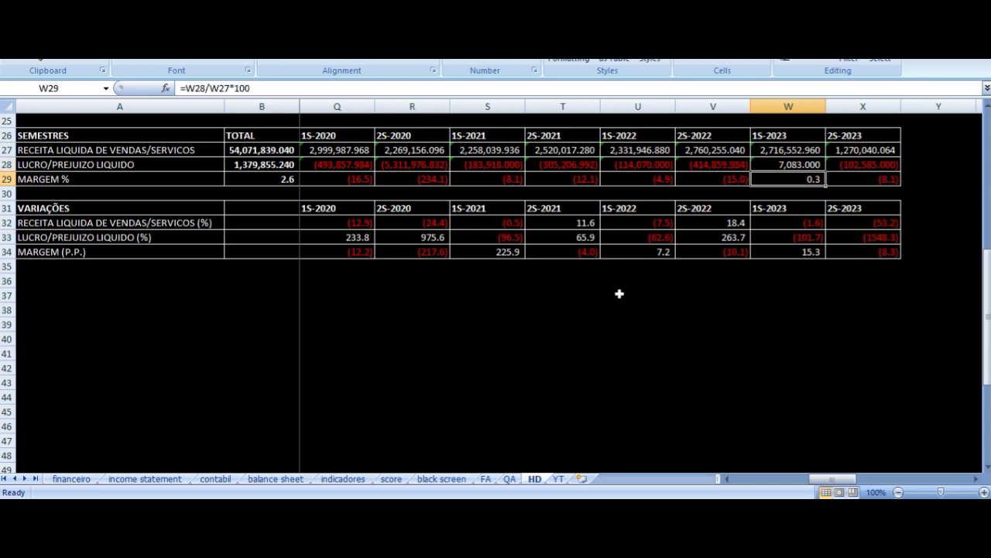
key(Up)
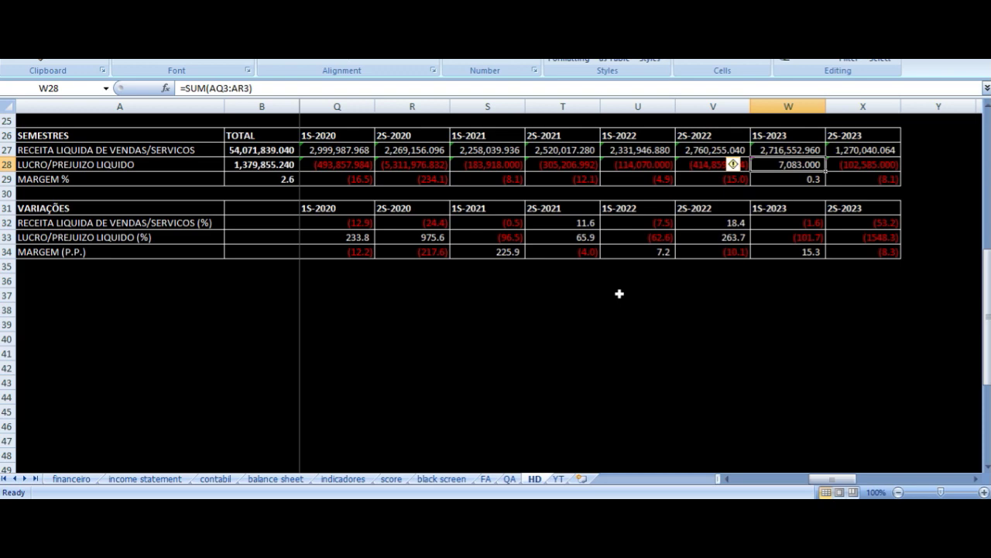
key(Down)
key(Down)
key(Down)
key(Up)
key(Up)
key(Up)
key(Up)
Check the 2S-2023 net revenue and return to the COGN results summary on the YT sheet.
key(Right)
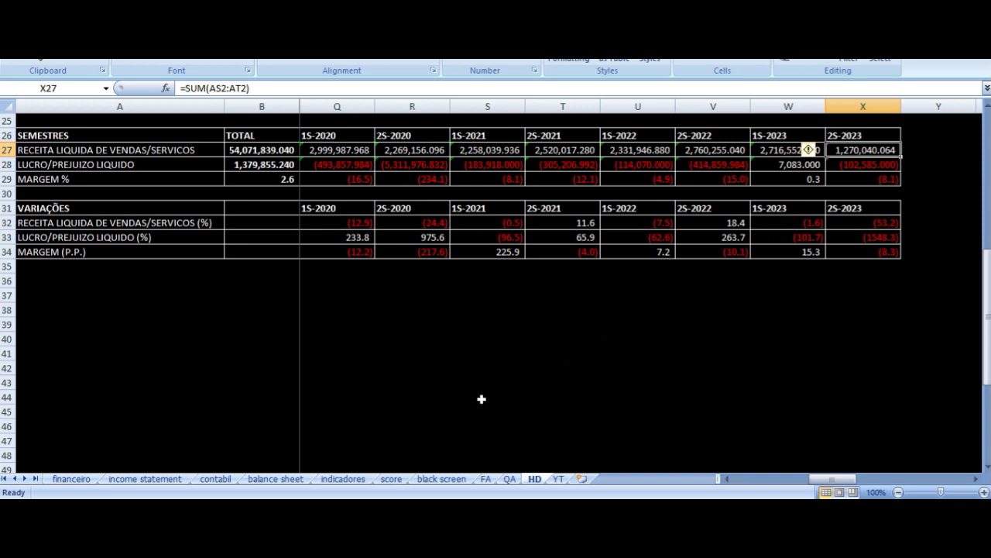
scroll(515, 365, up, 2)
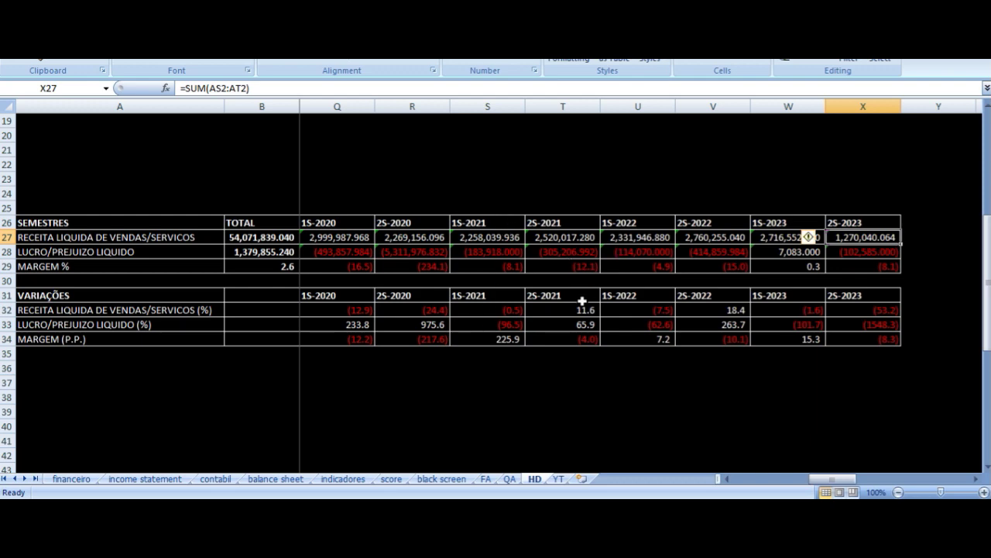
click(559, 480)
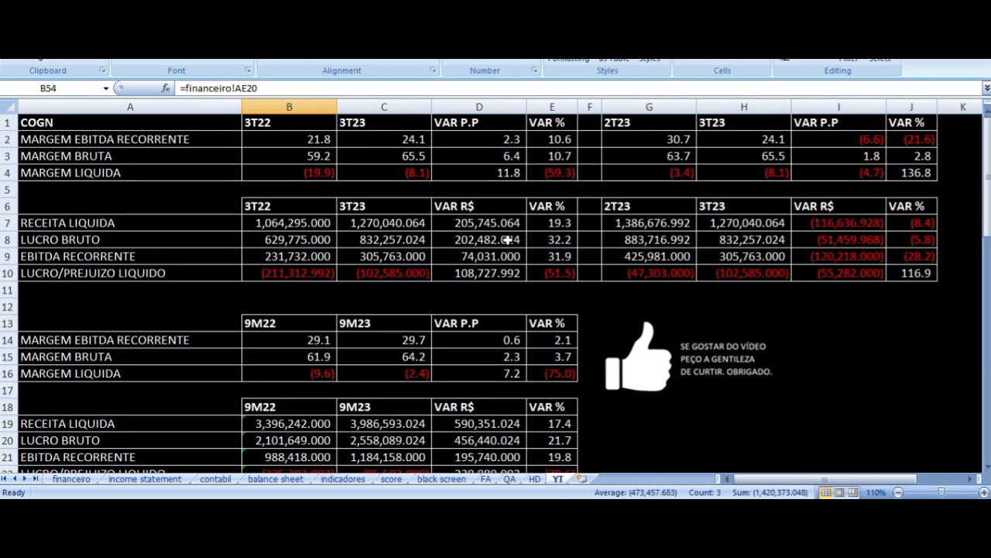